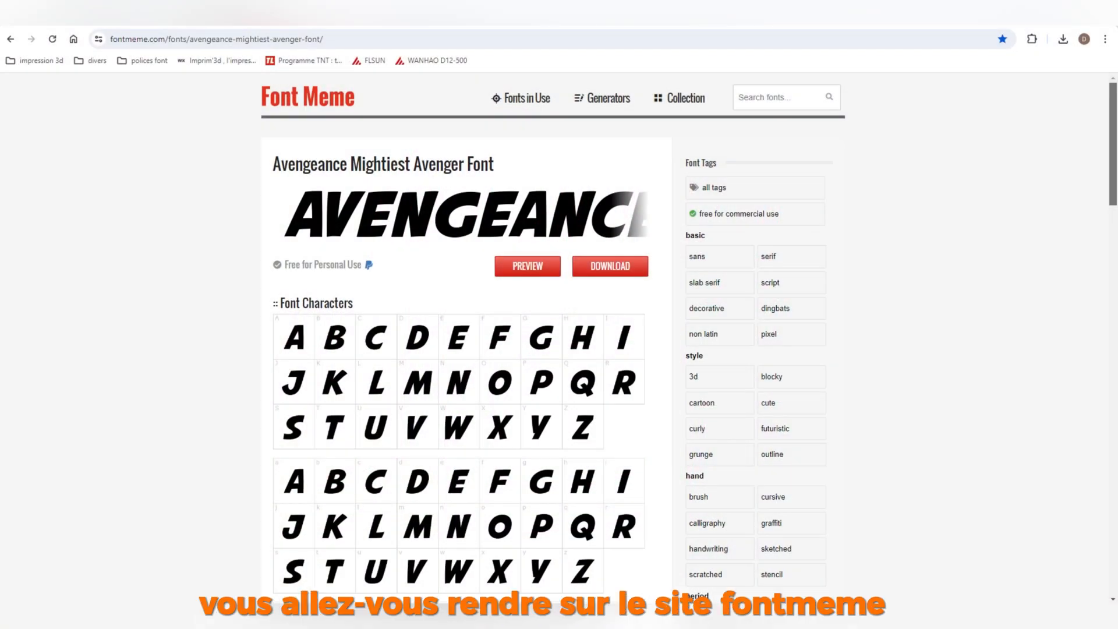
# Step: Generate the text MOI in the Avengeance Mightiest Avenger font at size 300 and download the resulting image
pyautogui.scroll(-15, 456, 286)
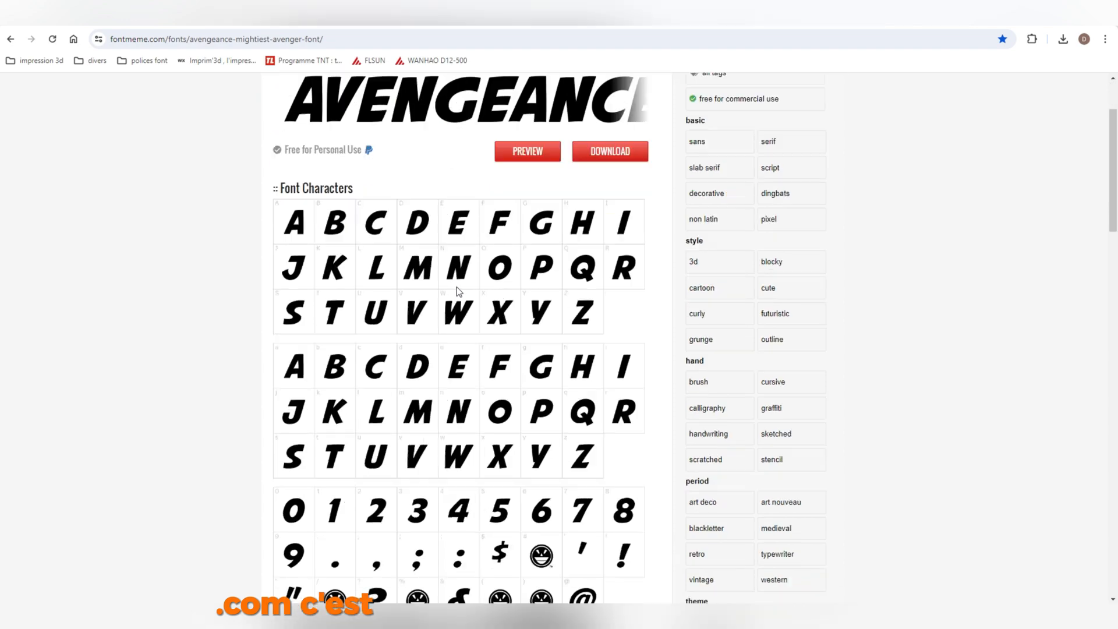
pyautogui.scroll(15, 487, 354)
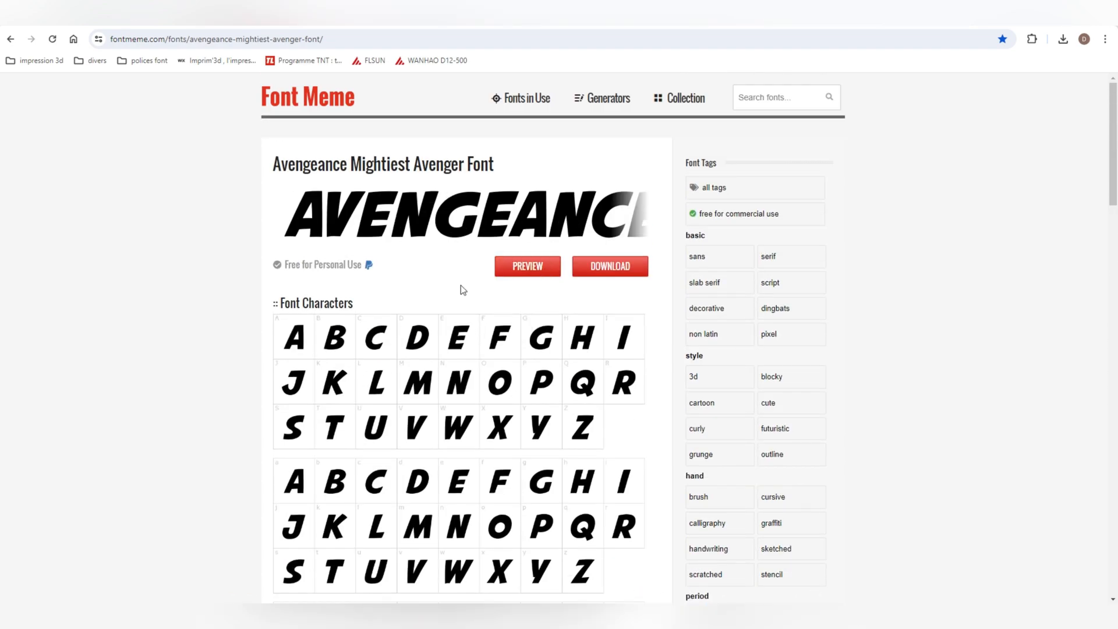
pyautogui.scroll(-5, 477, 306)
pyautogui.scroll(-9, 479, 306)
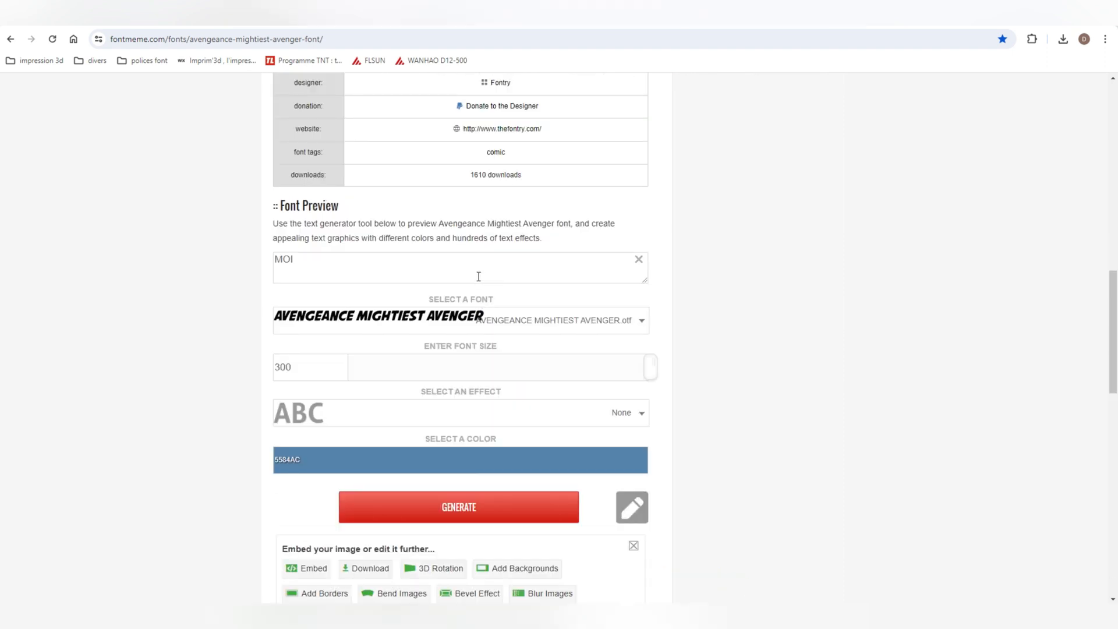
pyautogui.moveTo(319, 201); pyautogui.dragTo(200, 204)
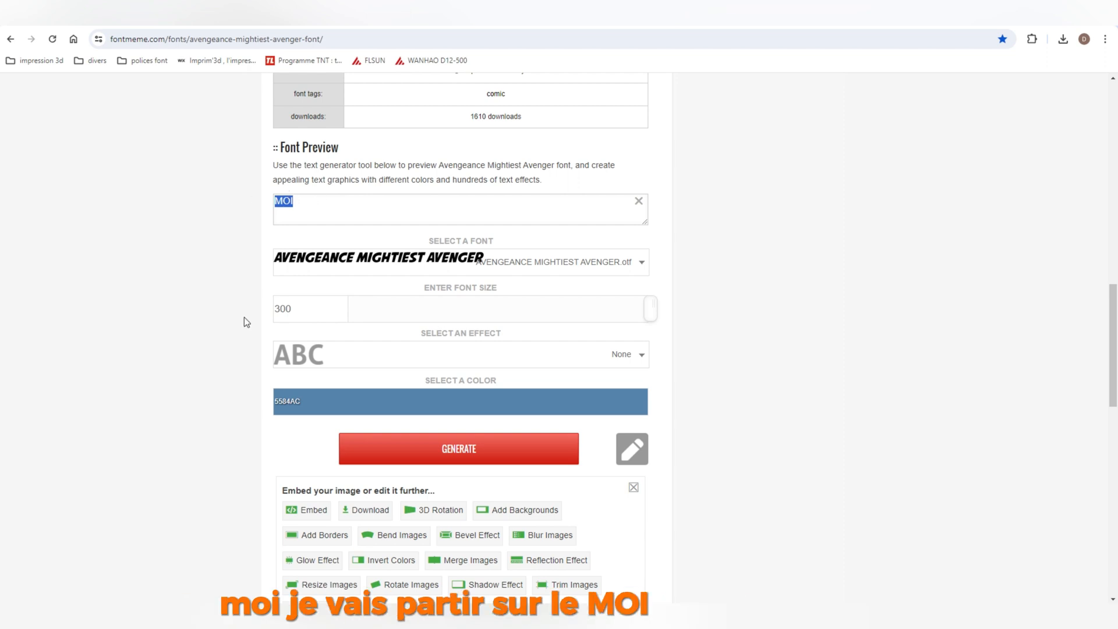
pyautogui.moveTo(645, 309); pyautogui.dragTo(691, 317)
pyautogui.scroll(-1, 460, 438)
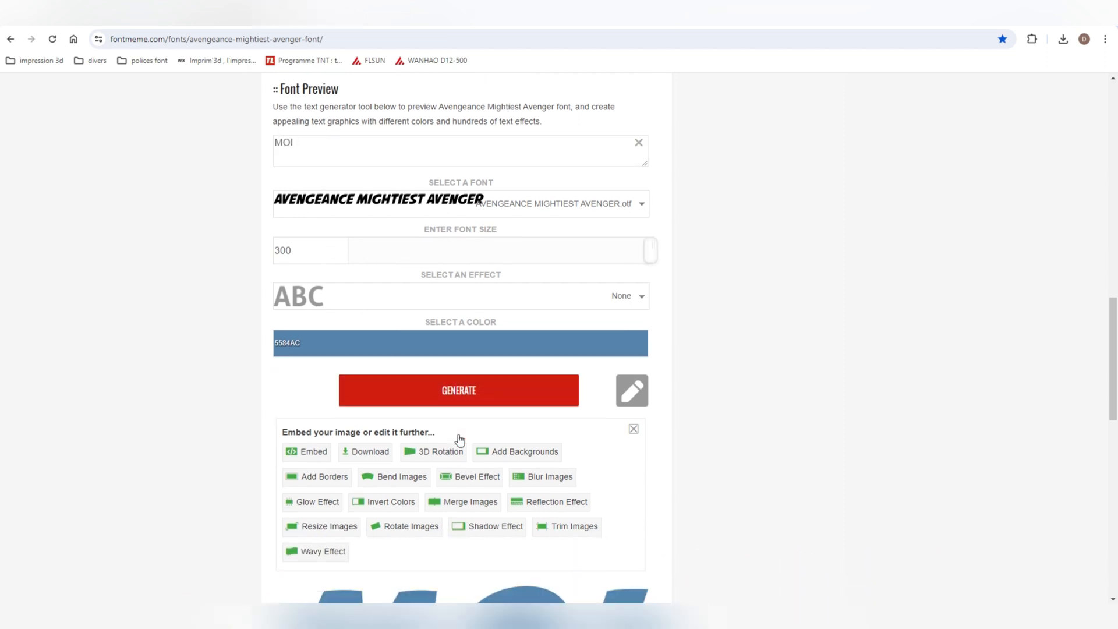
pyautogui.click(461, 391)
pyautogui.click(643, 395)
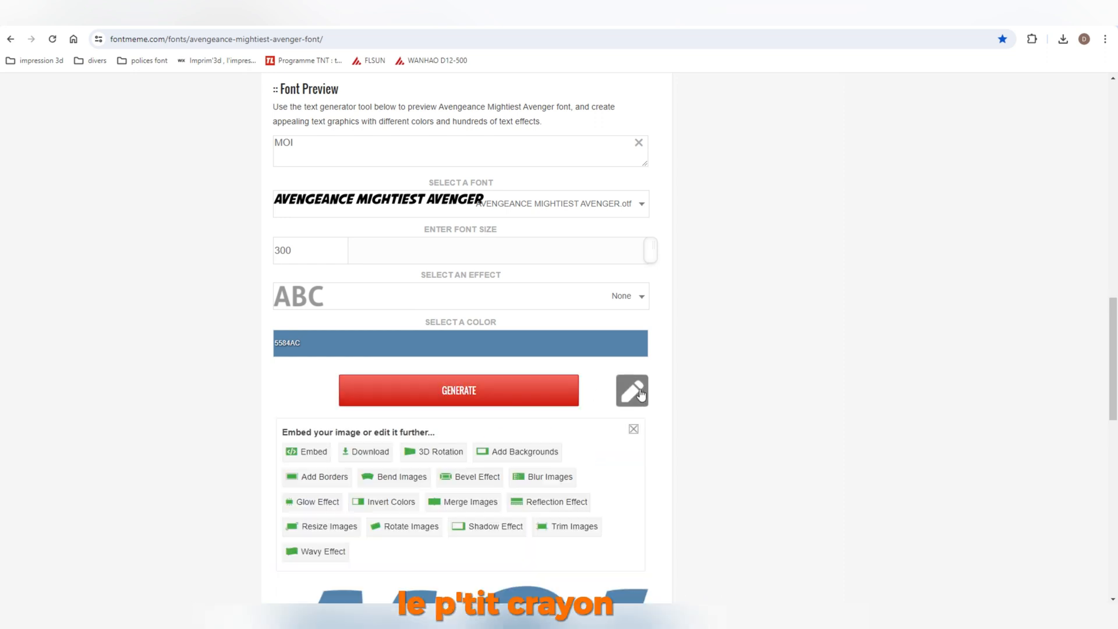
pyautogui.click(362, 451)
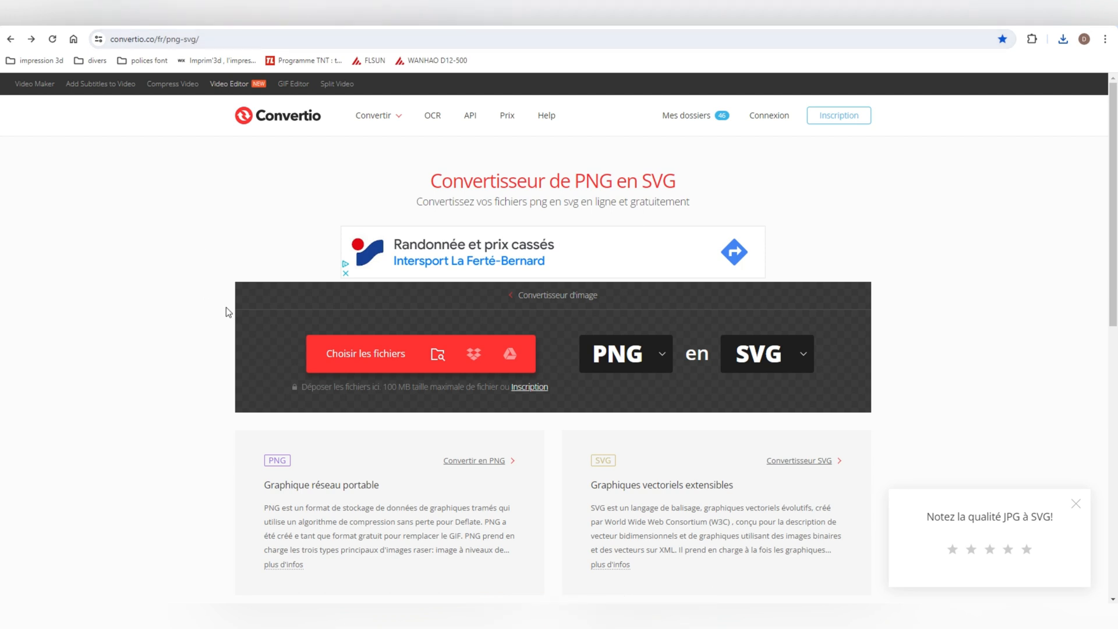
# Step: Convert the newly downloaded MOI PNG image to SVG on Convertio and download the converted file
pyautogui.click(379, 359)
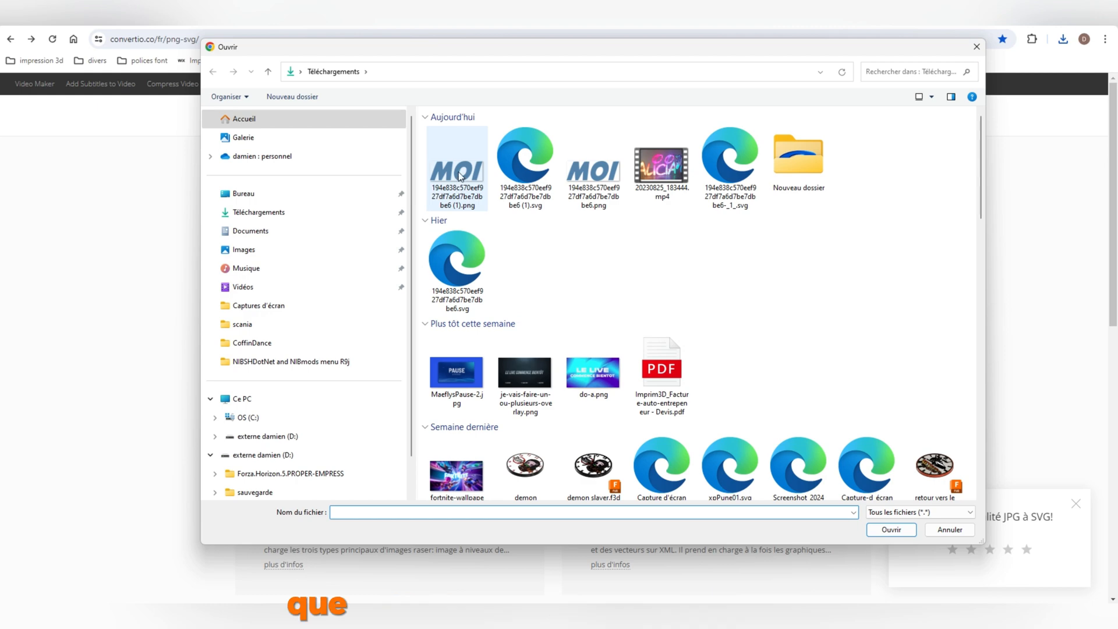
pyautogui.click(459, 172)
pyautogui.click(901, 532)
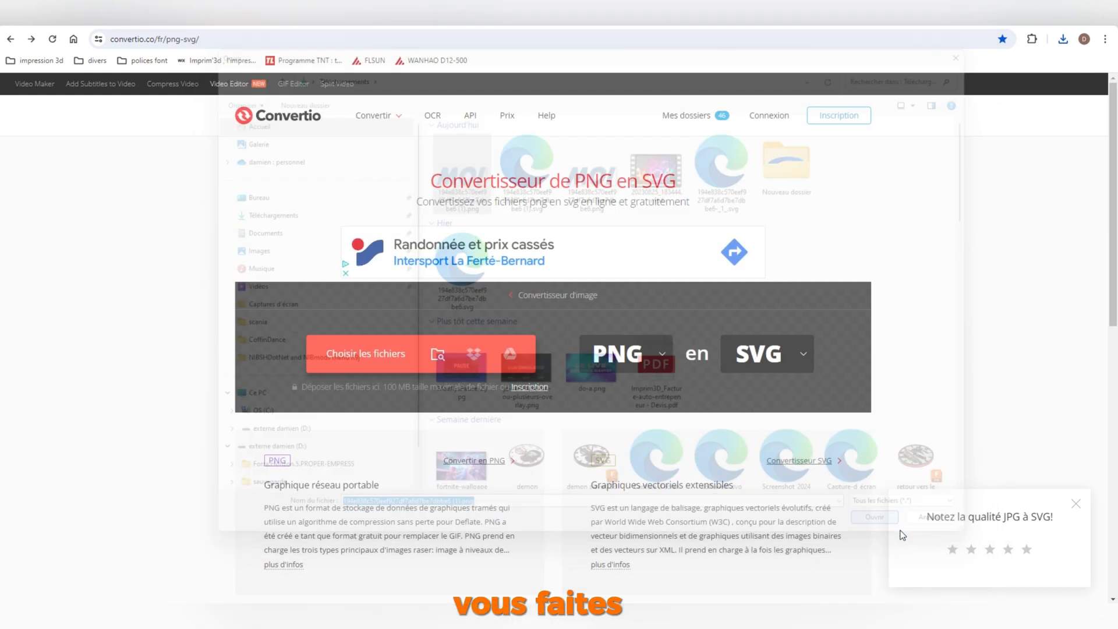
pyautogui.click(763, 377)
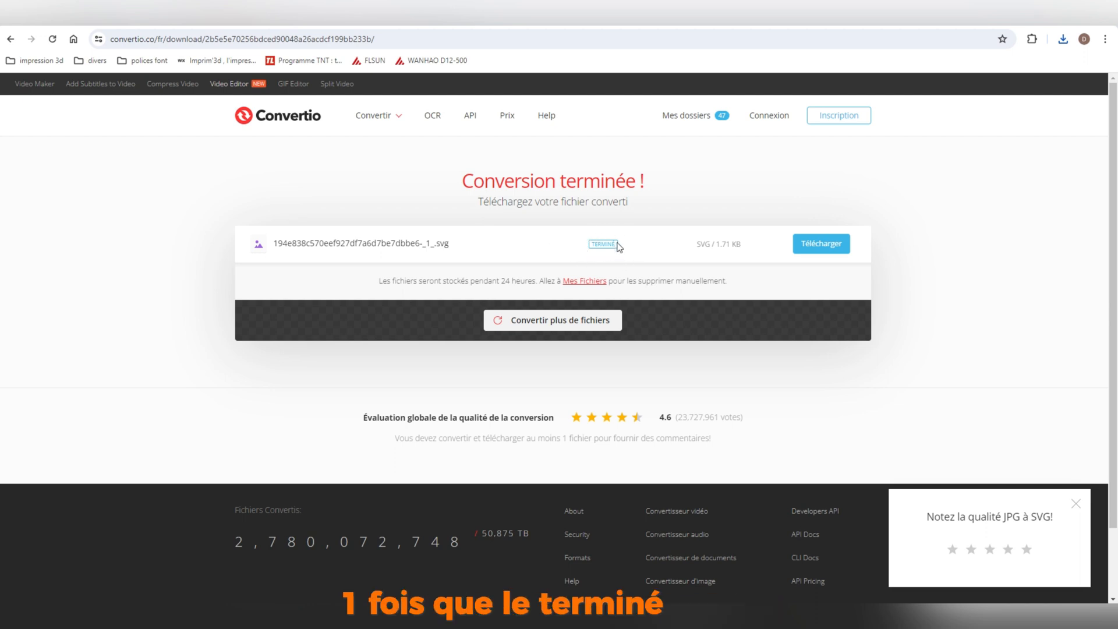
pyautogui.click(821, 248)
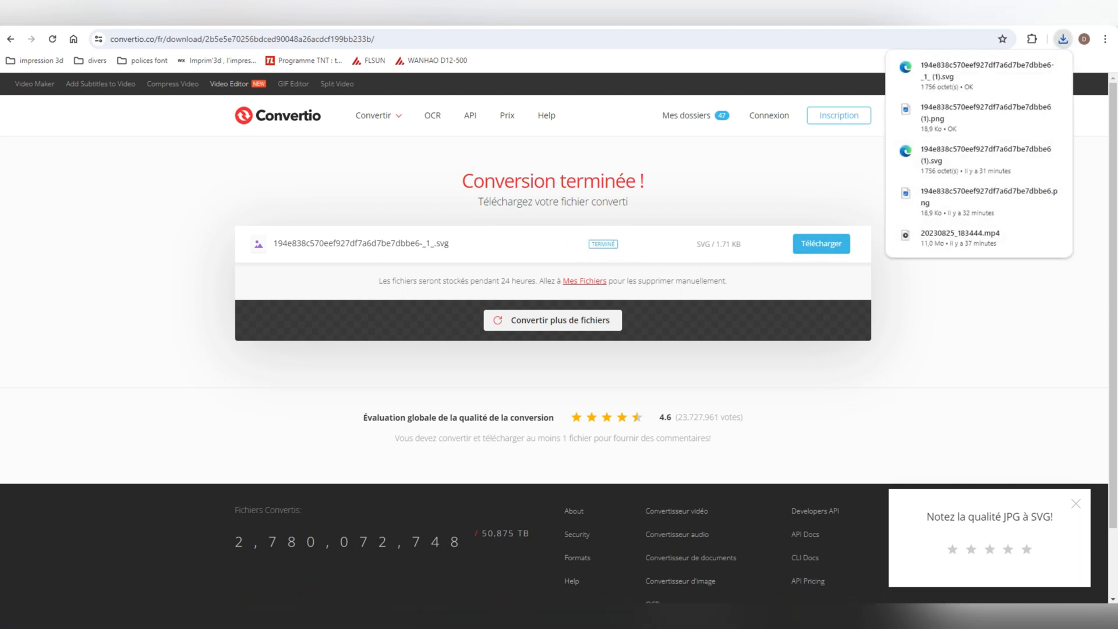
# Step: Switch to Fusion and insert the newly converted MOI SVG file from the computer onto the horizontal origin plane
pyautogui.moveTo(675, 617)
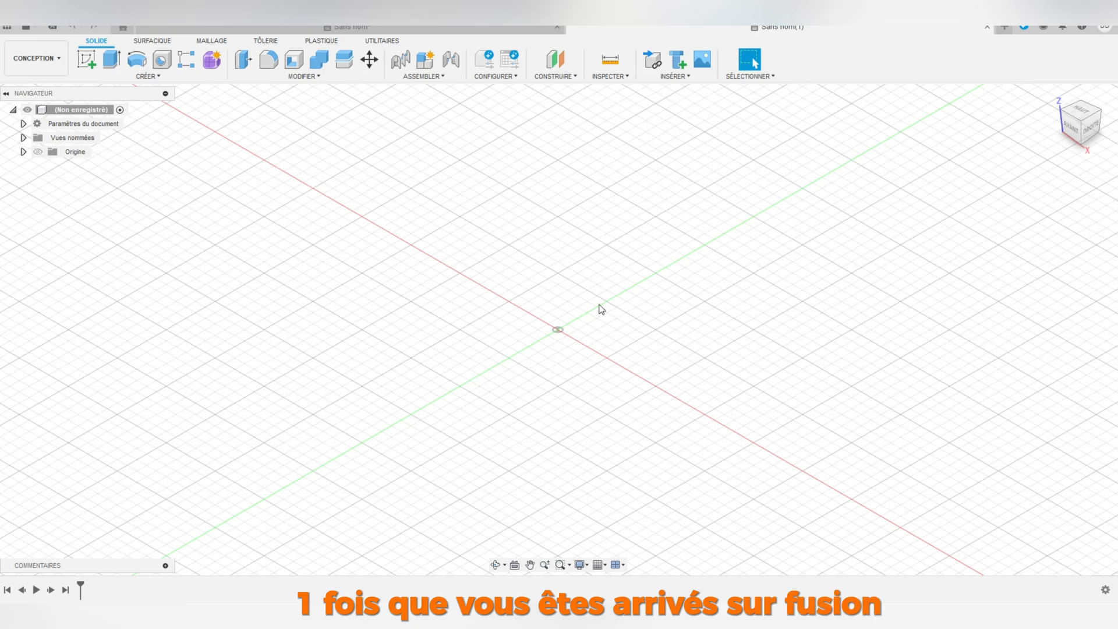
pyautogui.scroll(3, 607, 309)
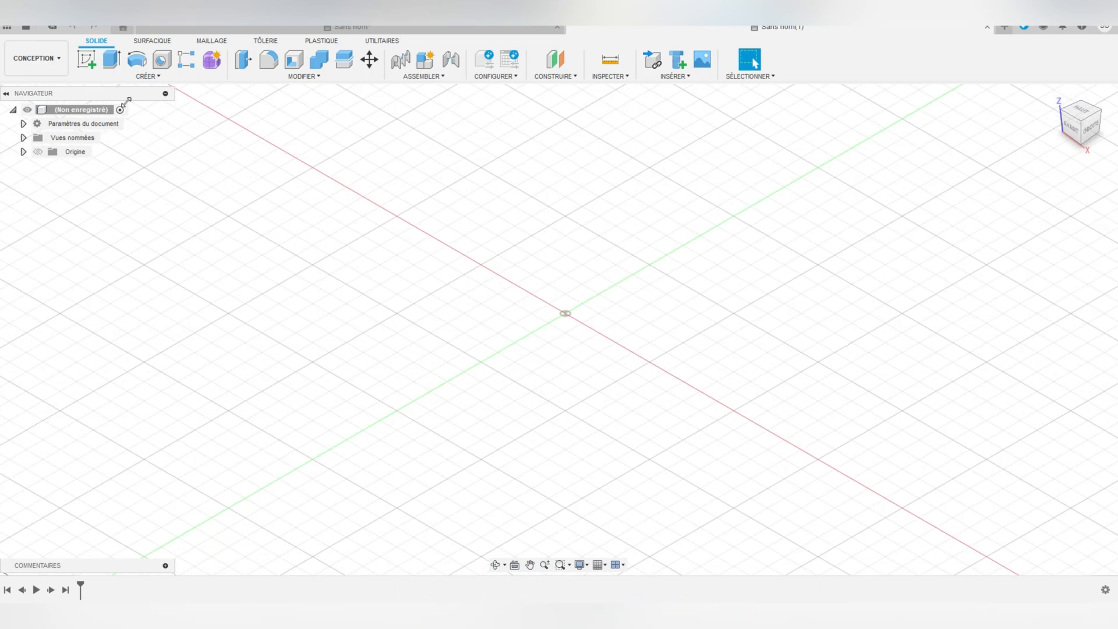
pyautogui.click(675, 76)
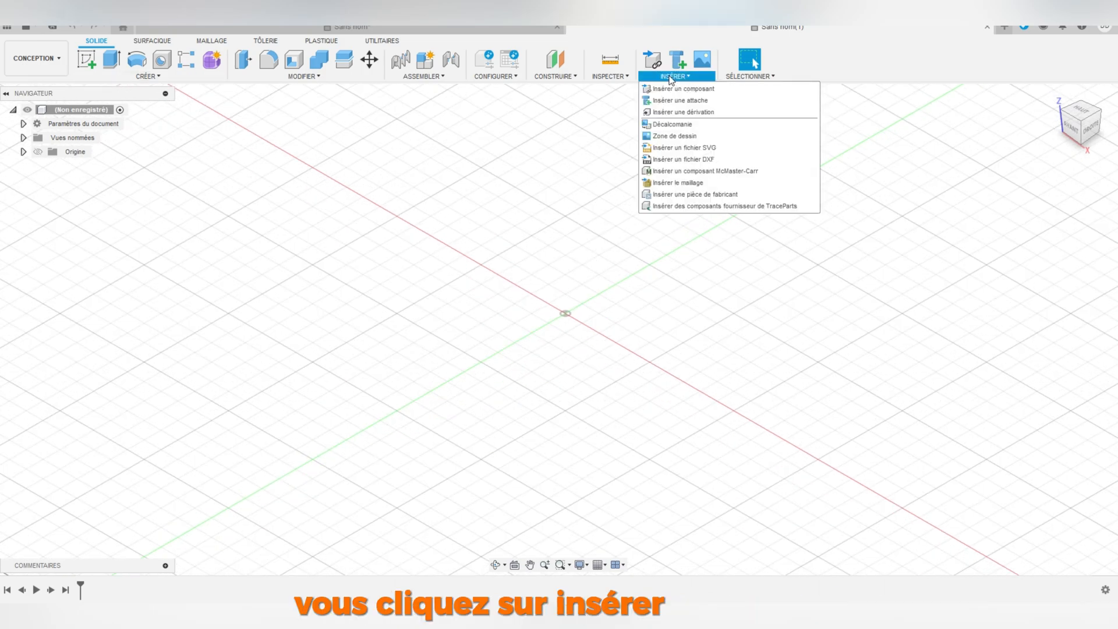
pyautogui.click(684, 148)
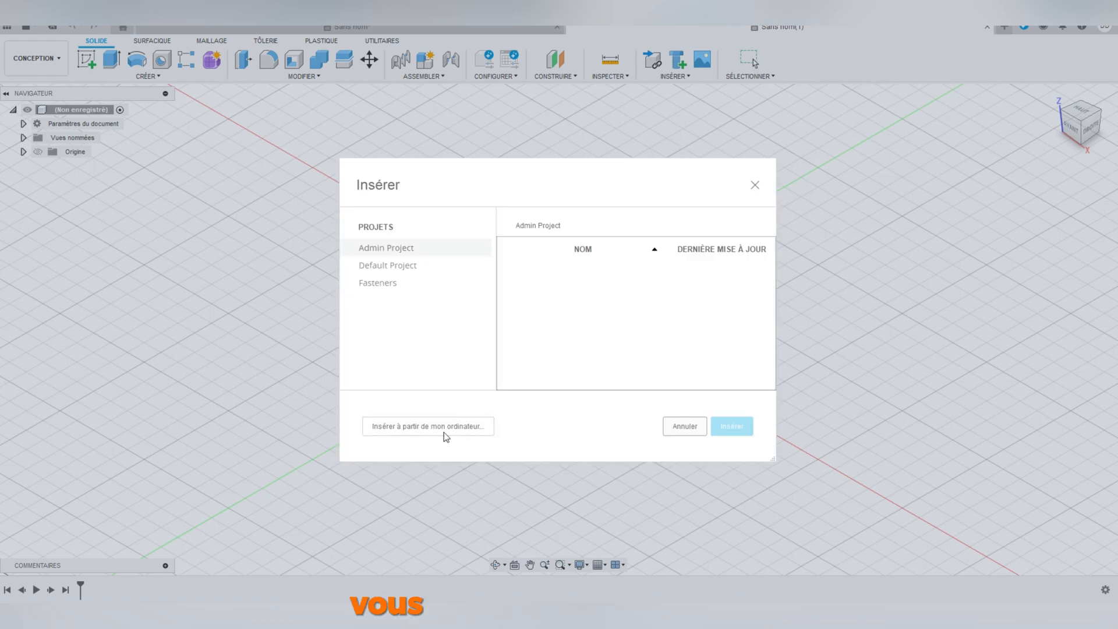
pyautogui.click(446, 436)
pyautogui.click(260, 151)
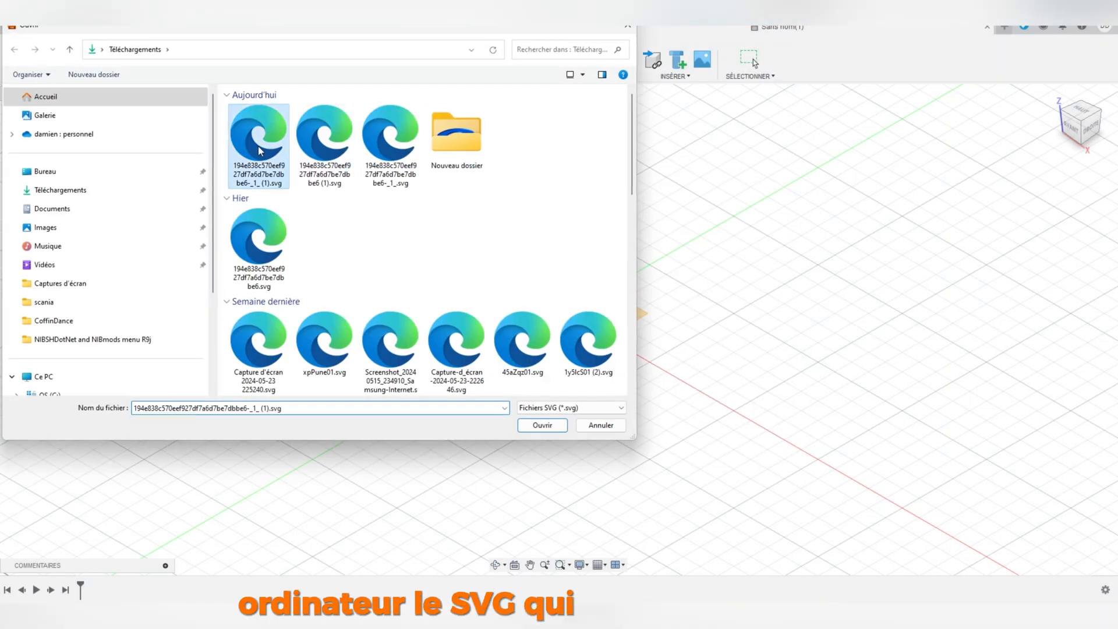
pyautogui.click(542, 425)
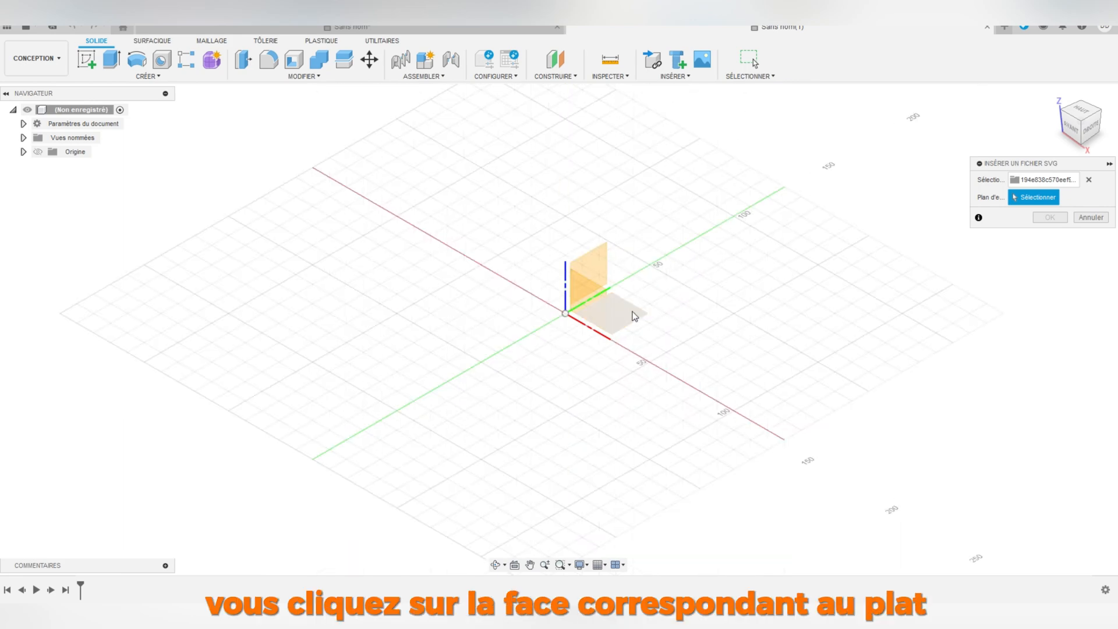
pyautogui.click(634, 323)
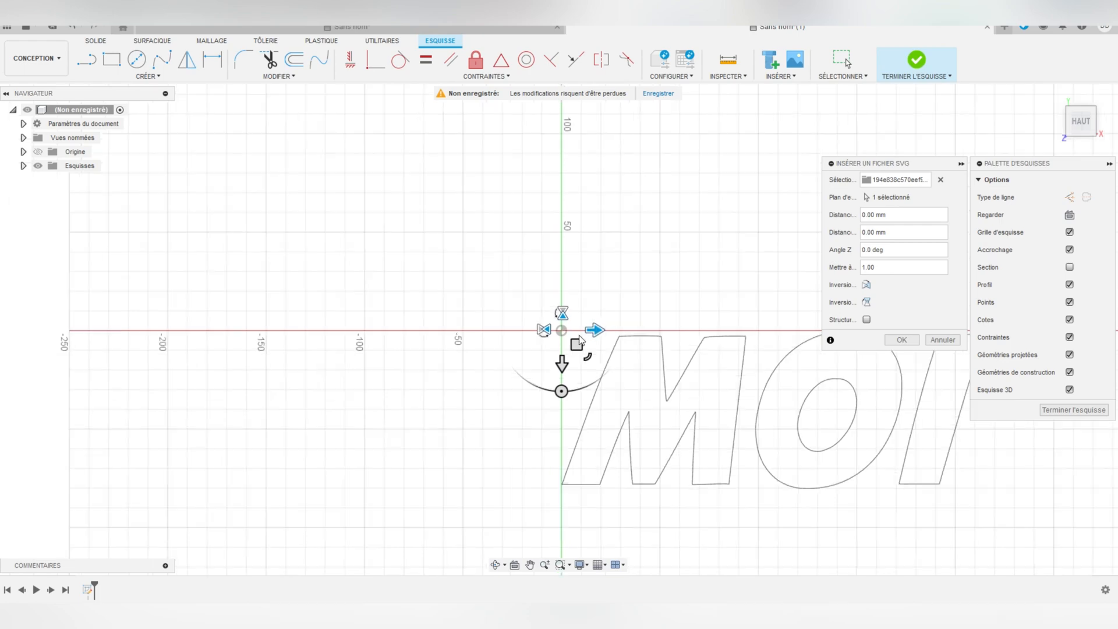
# Step: Reposition the inserted MOI outline so the letters stand on the red axis and span the origin, and accept the placement
pyautogui.scroll(-2, 580, 341)
pyautogui.moveTo(578, 345); pyautogui.dragTo(248, 196)
pyautogui.scroll(-2, 323, 288)
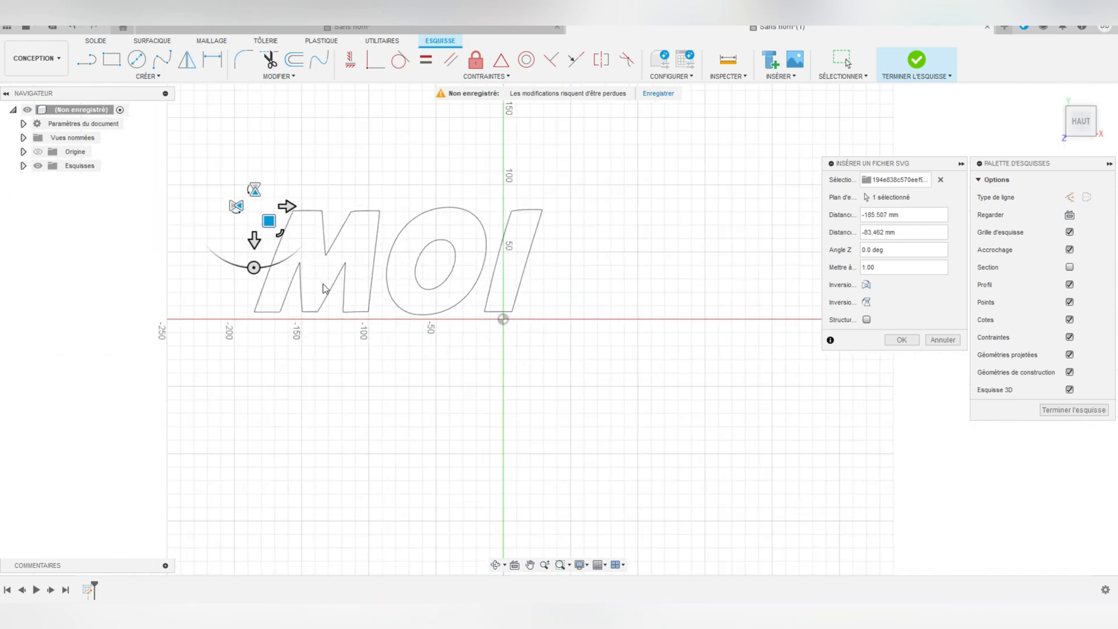
pyautogui.scroll(3, 324, 288)
pyautogui.moveTo(256, 299); pyautogui.dragTo(322, 194)
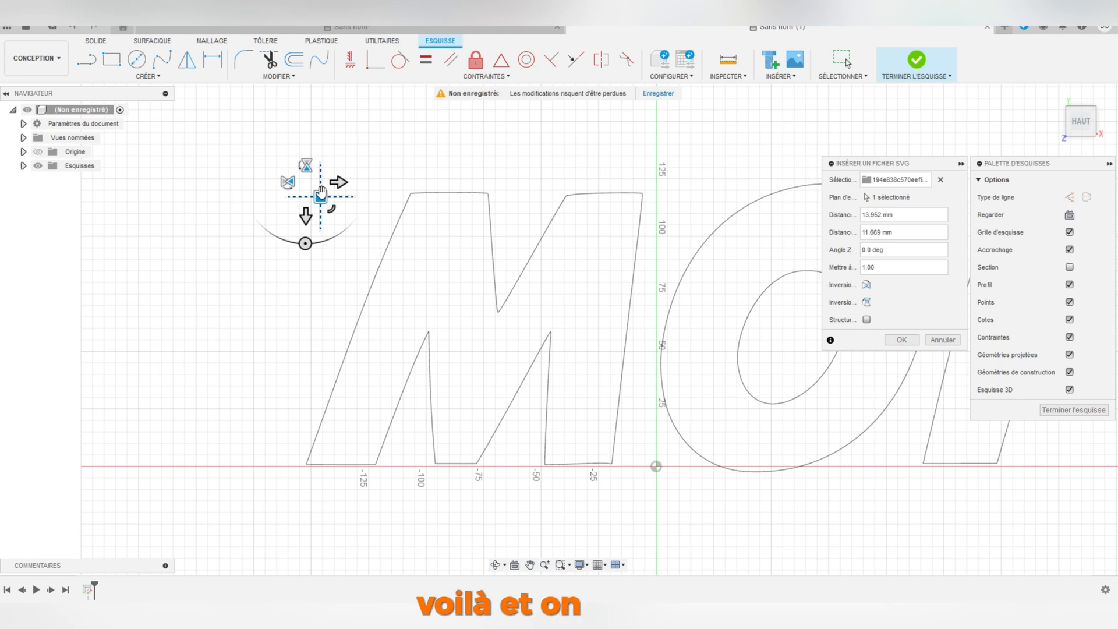
pyautogui.press('Return')
# Step: Release the fix constraint from all curves of the MOI letters
pyautogui.scroll(-4, 516, 254)
pyautogui.moveTo(690, 166); pyautogui.dragTo(616, 172, button='middle')
pyautogui.click(476, 58)
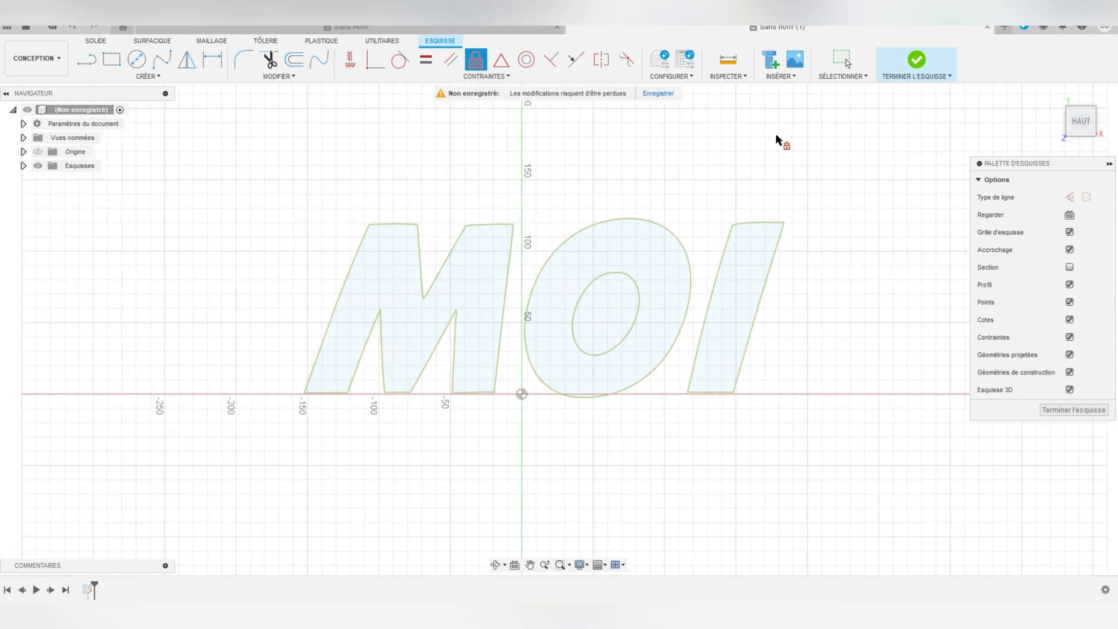
pyautogui.moveTo(824, 138); pyautogui.dragTo(285, 461)
# Step: Offset the outline of the letter M outward by 3 mm
pyautogui.click(292, 62)
pyautogui.scroll(3, 373, 219)
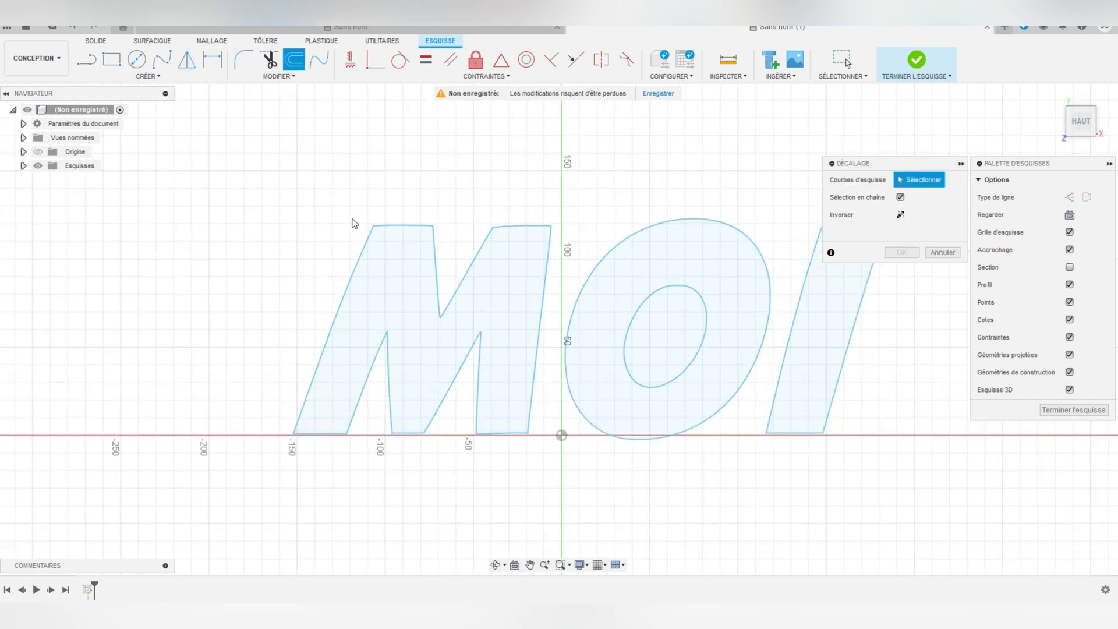
pyautogui.click(424, 226)
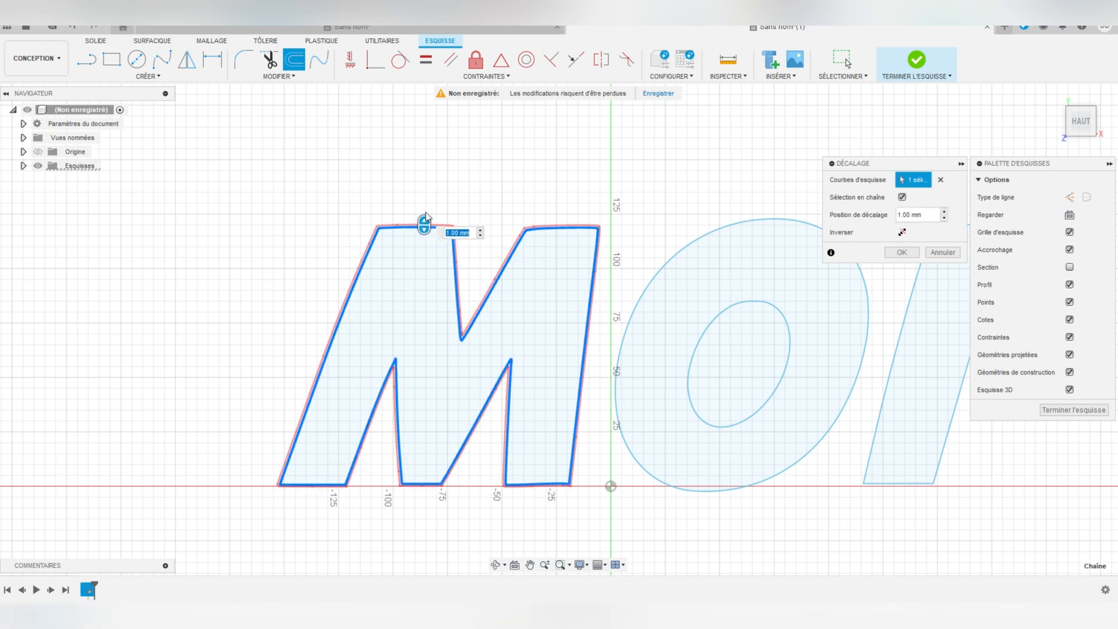
pyautogui.write('3')
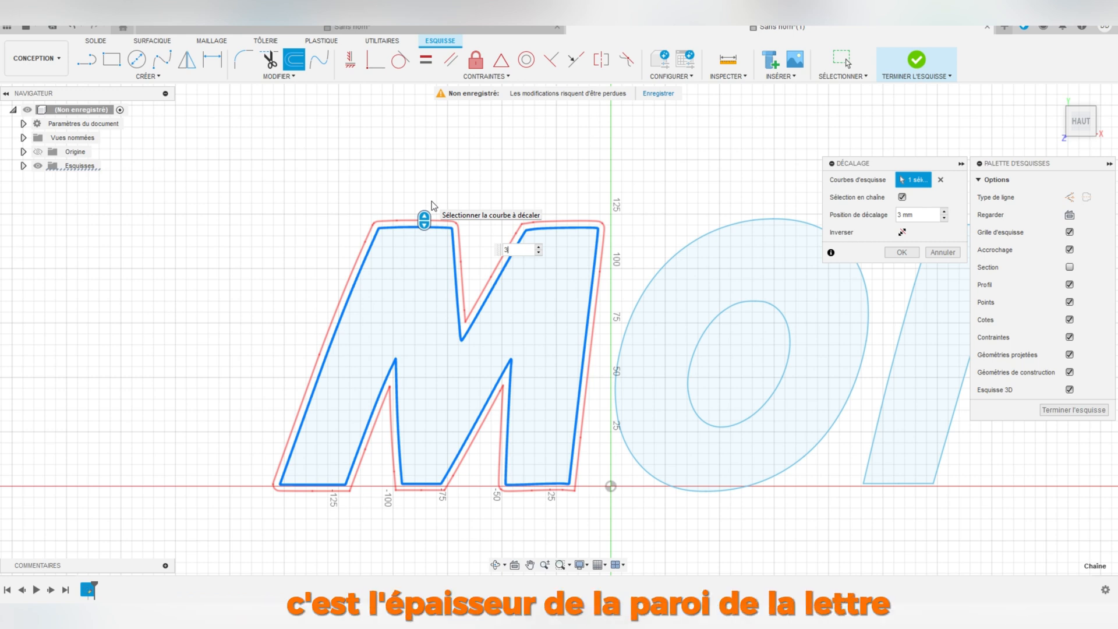
pyautogui.press('Return')
# Step: Offset the outer contour of the letter O outward and its inner contour inward, both by 3 mm
pyautogui.moveTo(538, 243)
pyautogui.mouseDown(button='middle')
pyautogui.moveTo(507, 180)
pyautogui.moveTo(342, 86)
pyautogui.mouseUp(button='middle')
pyautogui.click(293, 59)
pyautogui.click(580, 222)
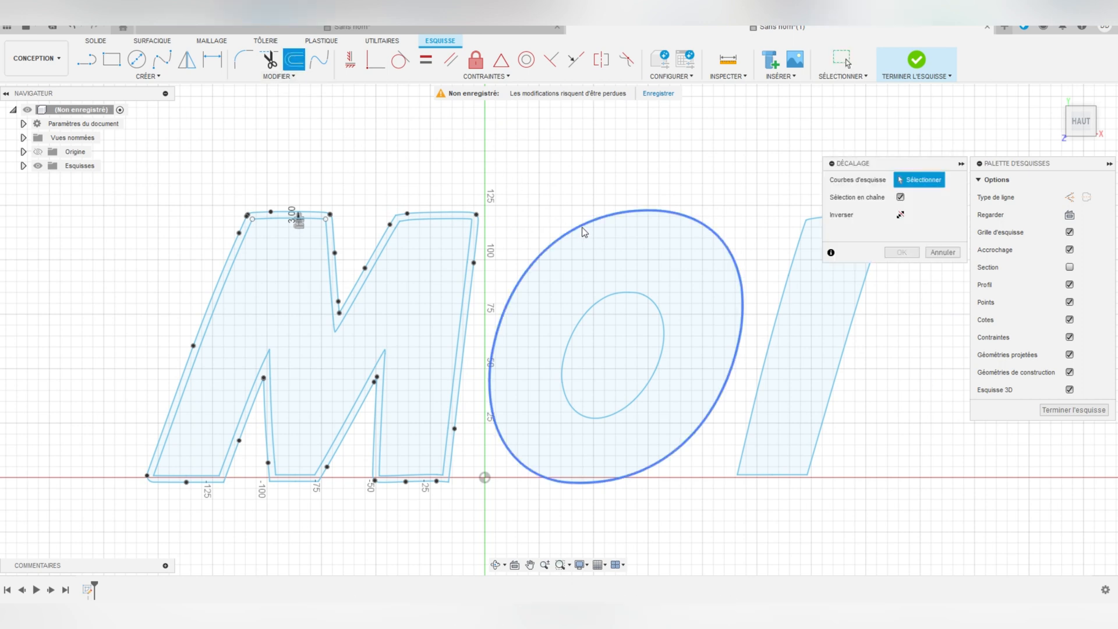
pyautogui.press('Return')
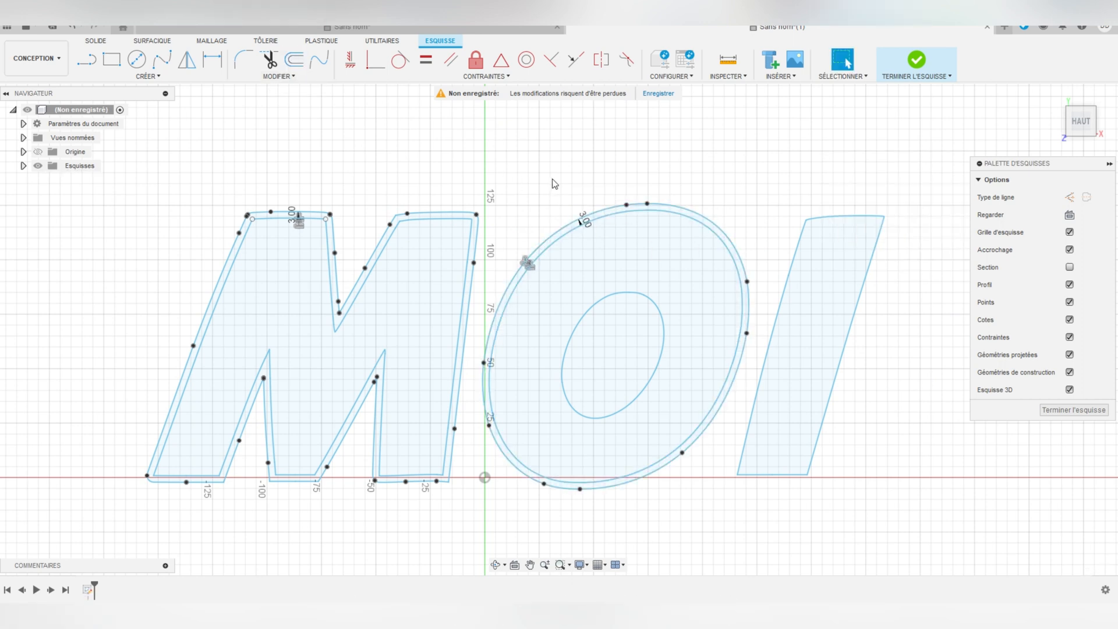
pyautogui.click(290, 61)
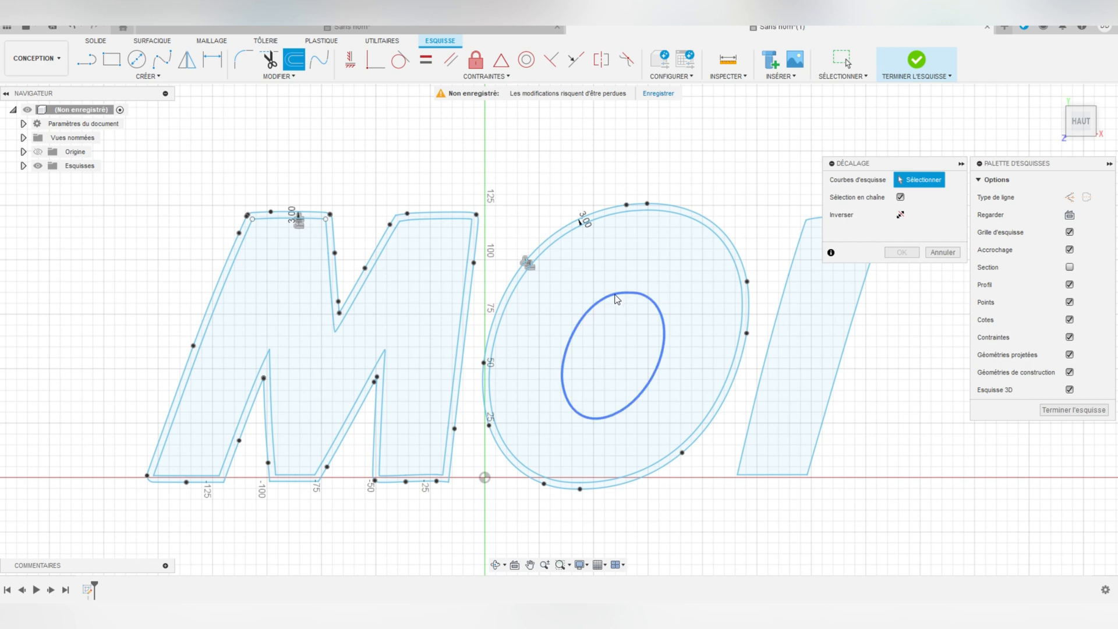
pyautogui.click(617, 299)
pyautogui.press('Return')
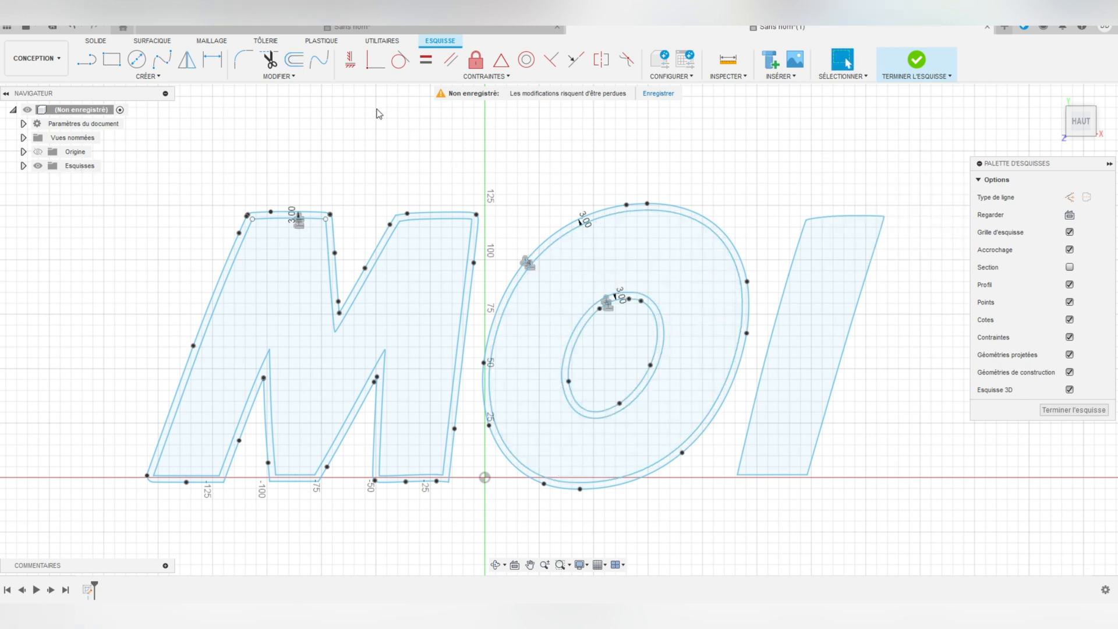
# Step: Offset the outline of the letter I outward by 3 mm
pyautogui.click(295, 62)
pyautogui.click(804, 247)
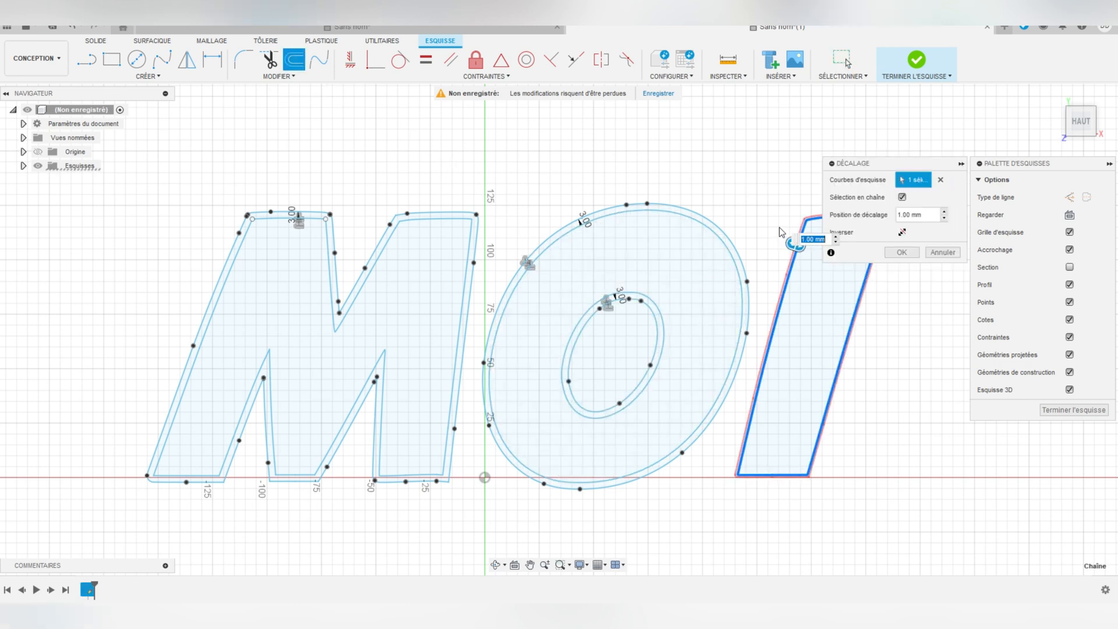
pyautogui.write('3')
pyautogui.press('Return')
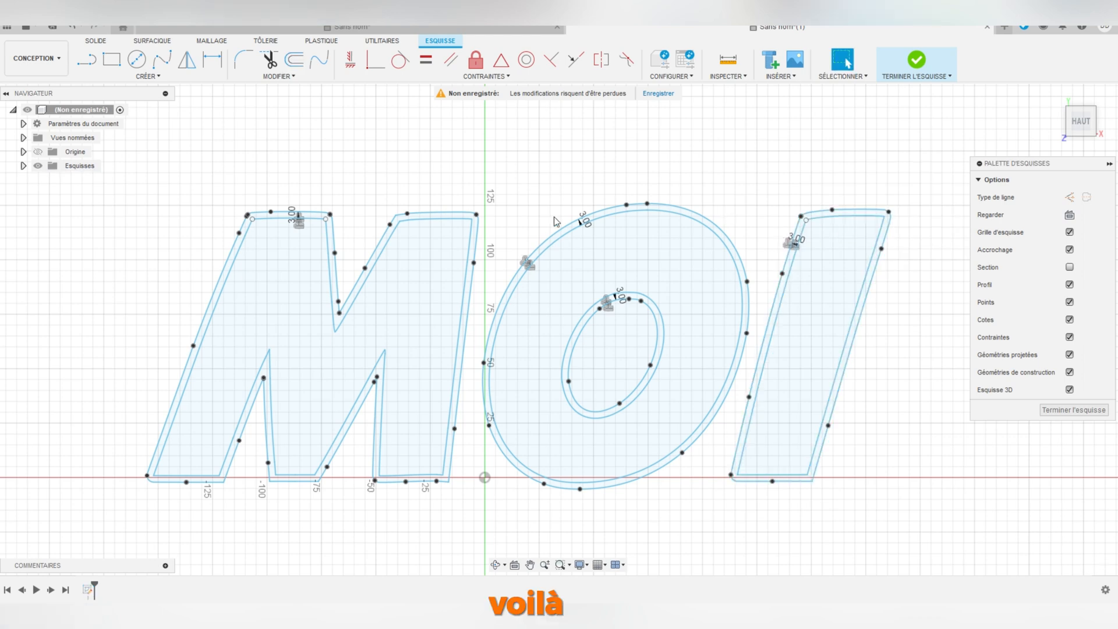
# Step: Move the O and I contours together toward the M until the O's outer outline overlaps the M's right edge
pyautogui.scroll(2, 534, 205)
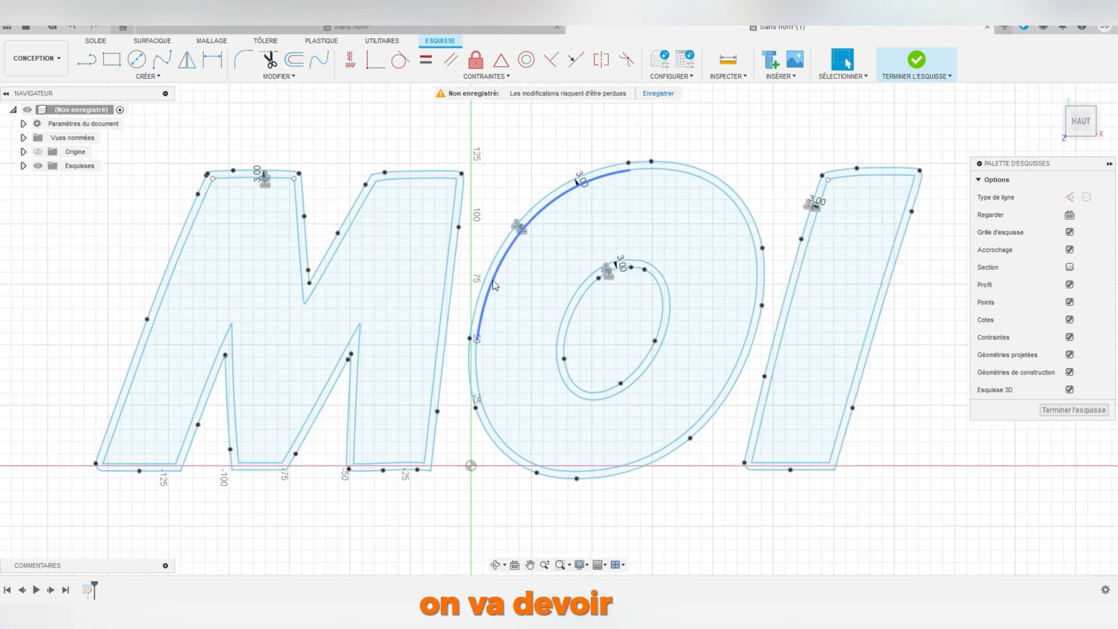
pyautogui.scroll(2, 492, 280)
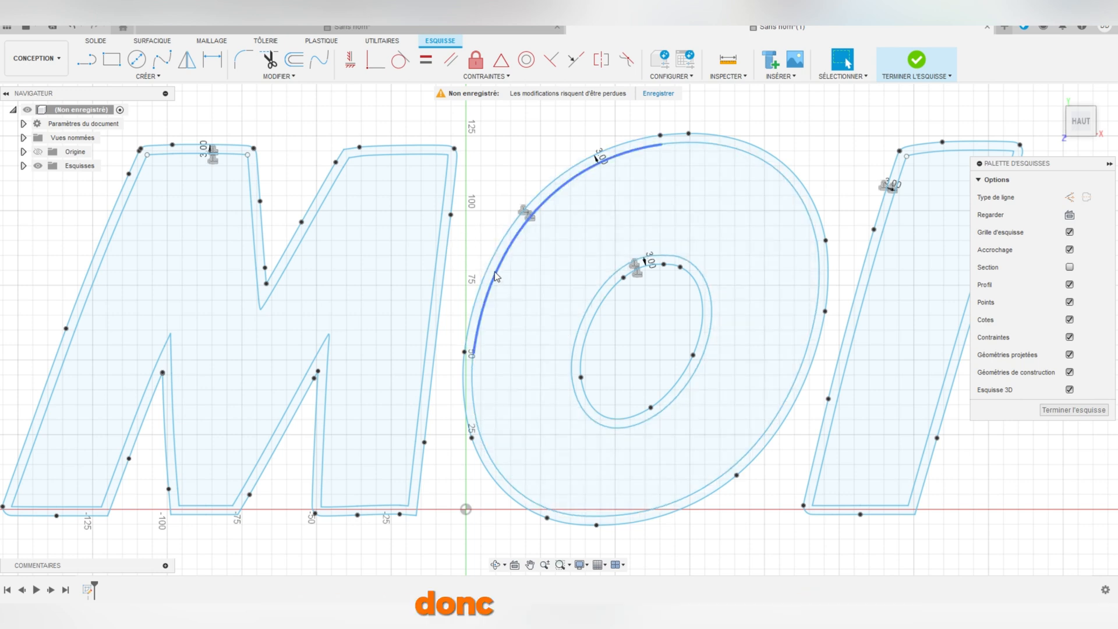
pyautogui.doubleClick(511, 247)
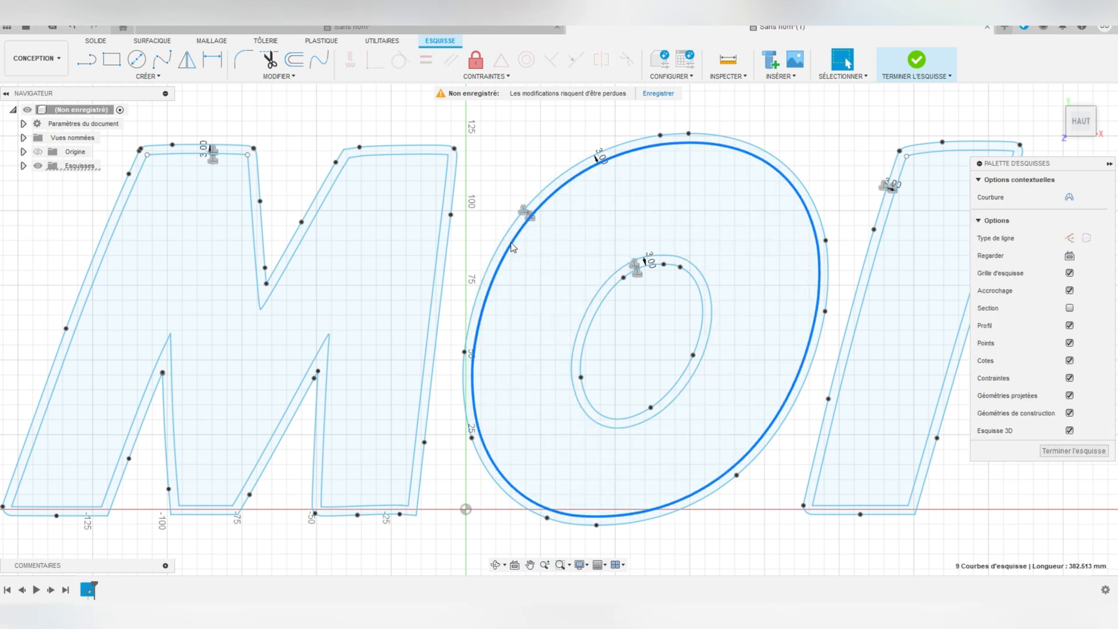
pyautogui.keyDown('shift'); pyautogui.doubleClick(594, 303); pyautogui.keyUp('shift')
pyautogui.keyDown('shift'); pyautogui.doubleClick(871, 283); pyautogui.keyUp('shift')
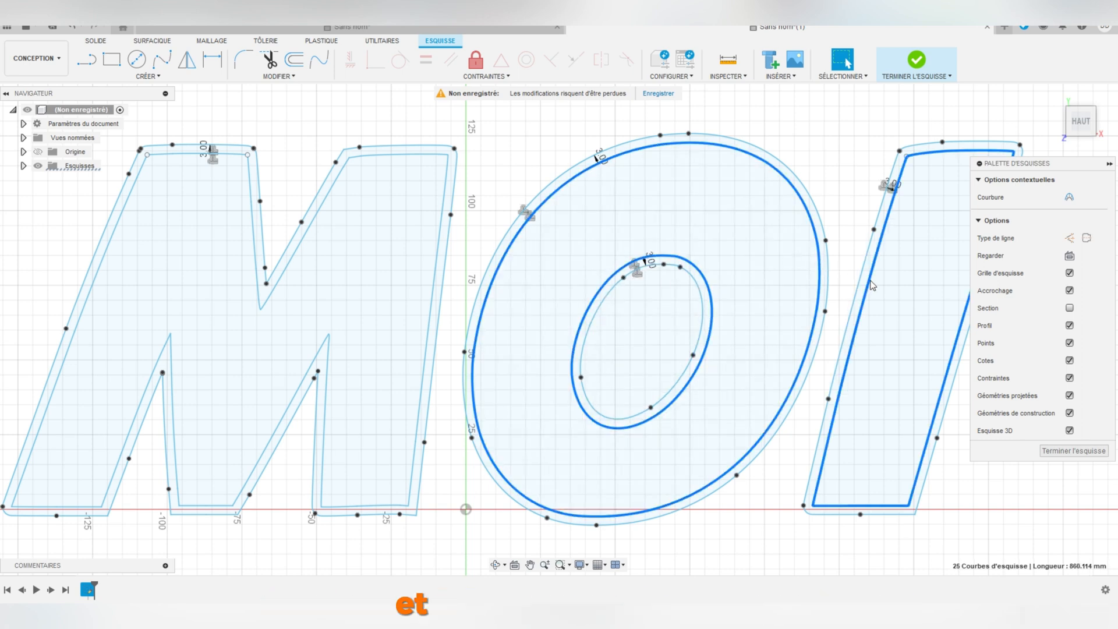
pyautogui.press('m')
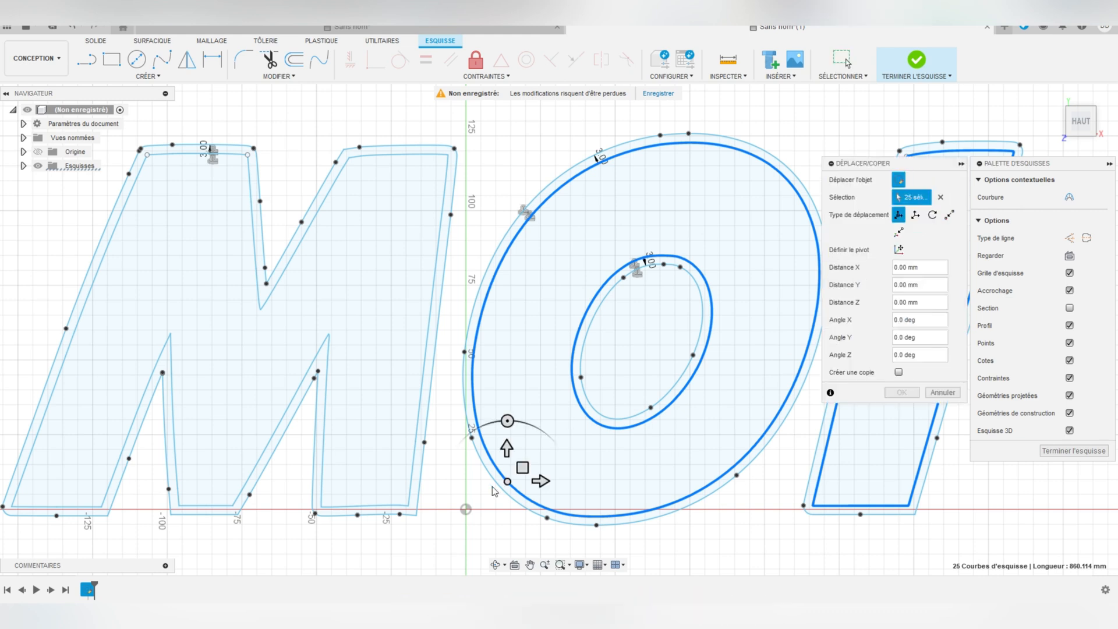
pyautogui.moveTo(518, 469); pyautogui.dragTo(487, 461)
pyautogui.press('Return')
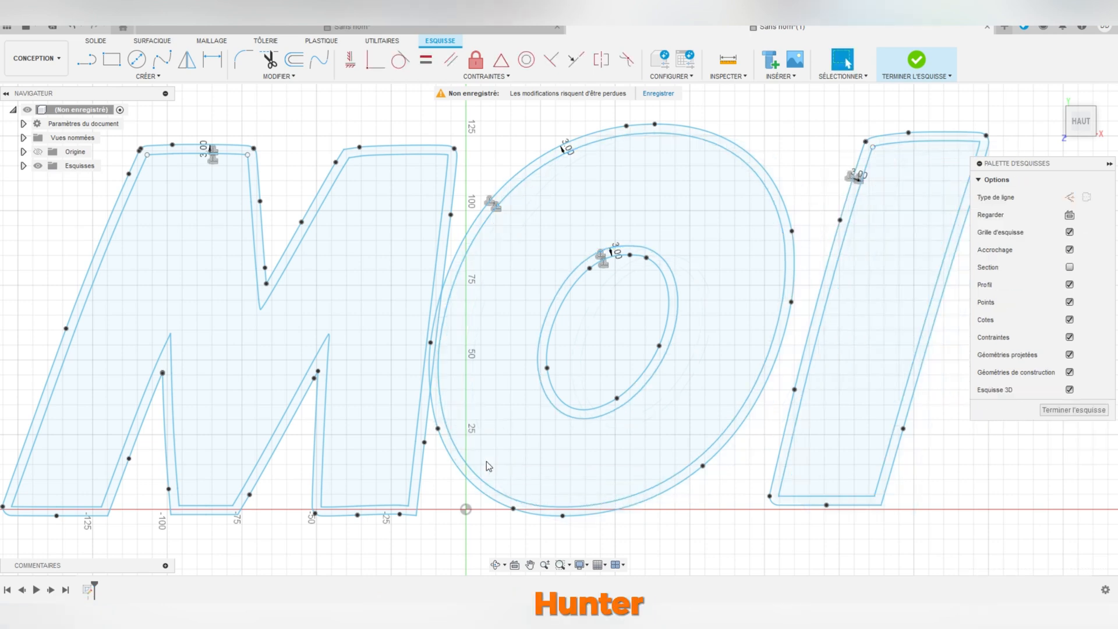
# Step: Move the I contours toward the O until their outer outlines overlap, and finish the sketch
pyautogui.moveTo(839, 311); pyautogui.dragTo(671, 304, button='middle')
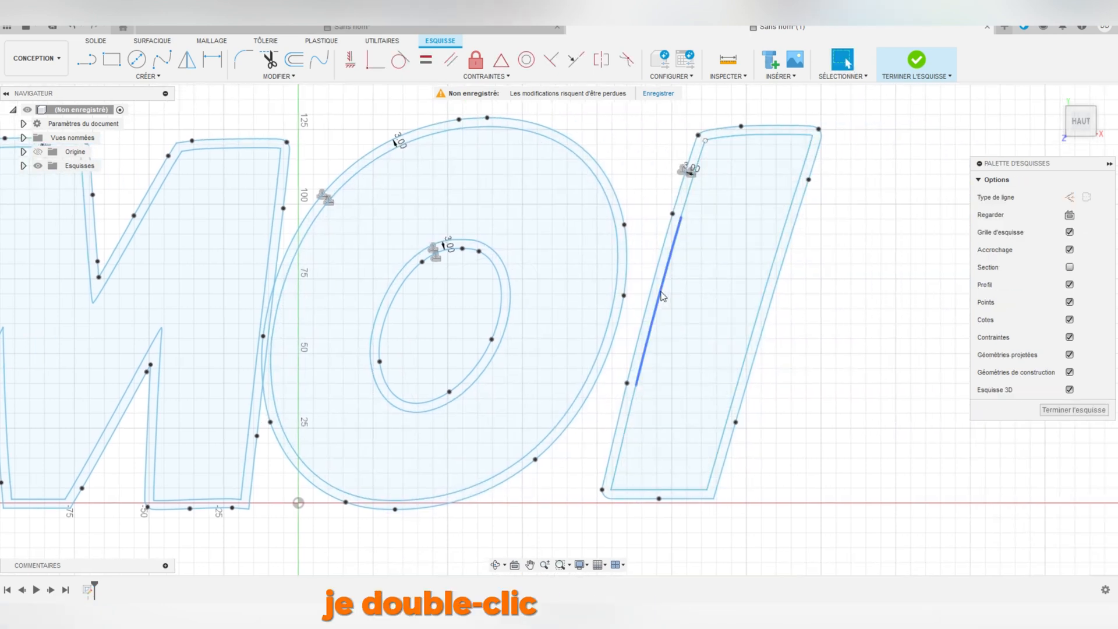
pyautogui.doubleClick(662, 295)
pyautogui.press('m')
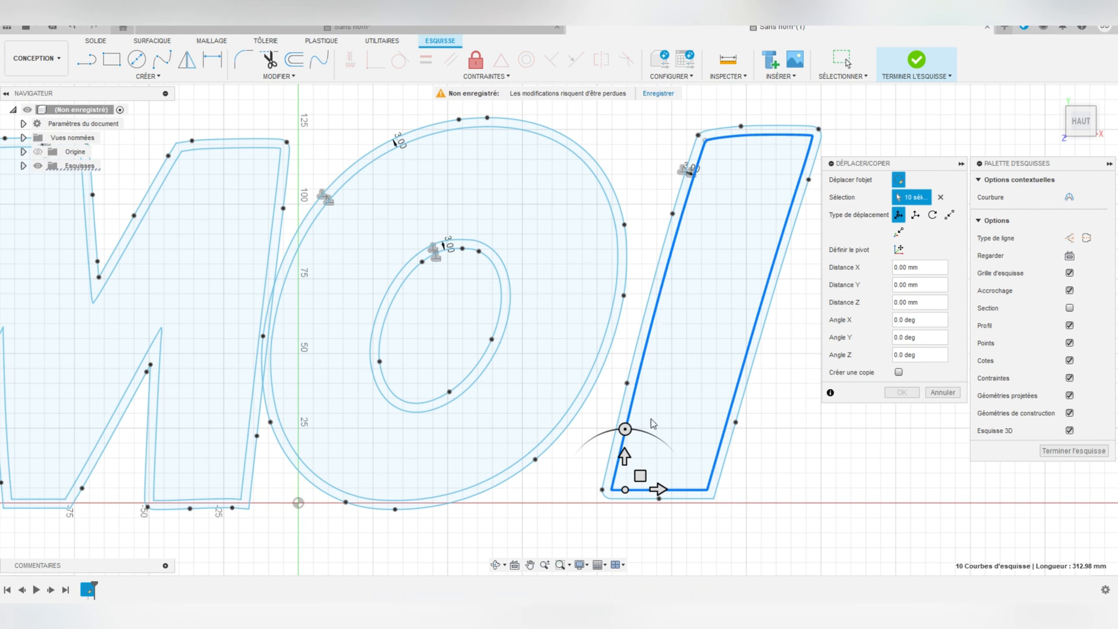
pyautogui.moveTo(640, 472); pyautogui.dragTo(608, 483)
pyautogui.press('Return')
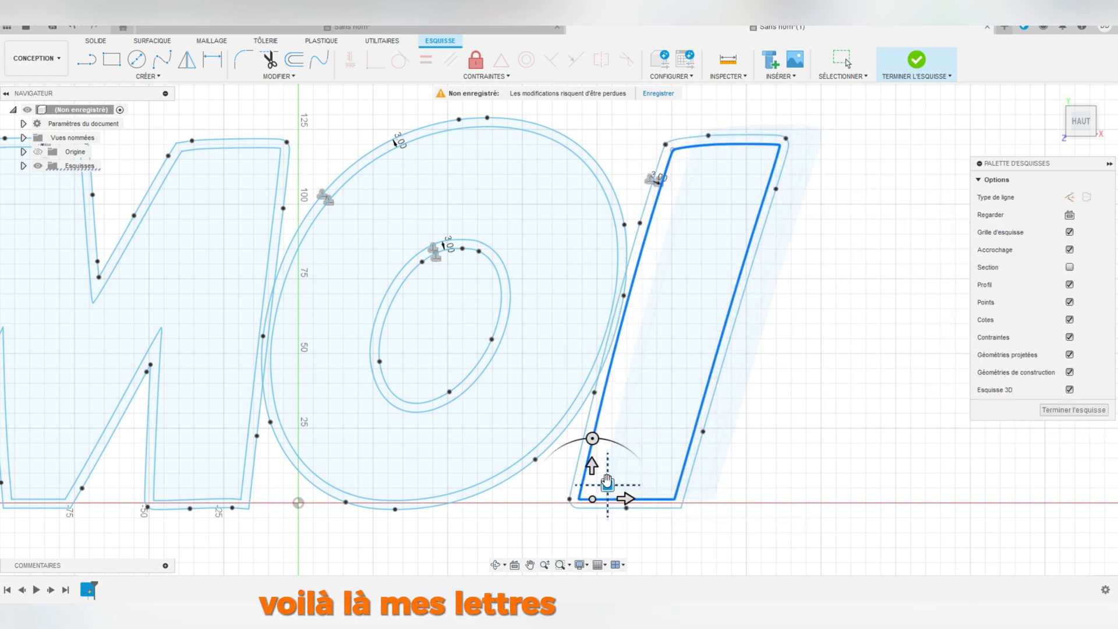
pyautogui.click(913, 63)
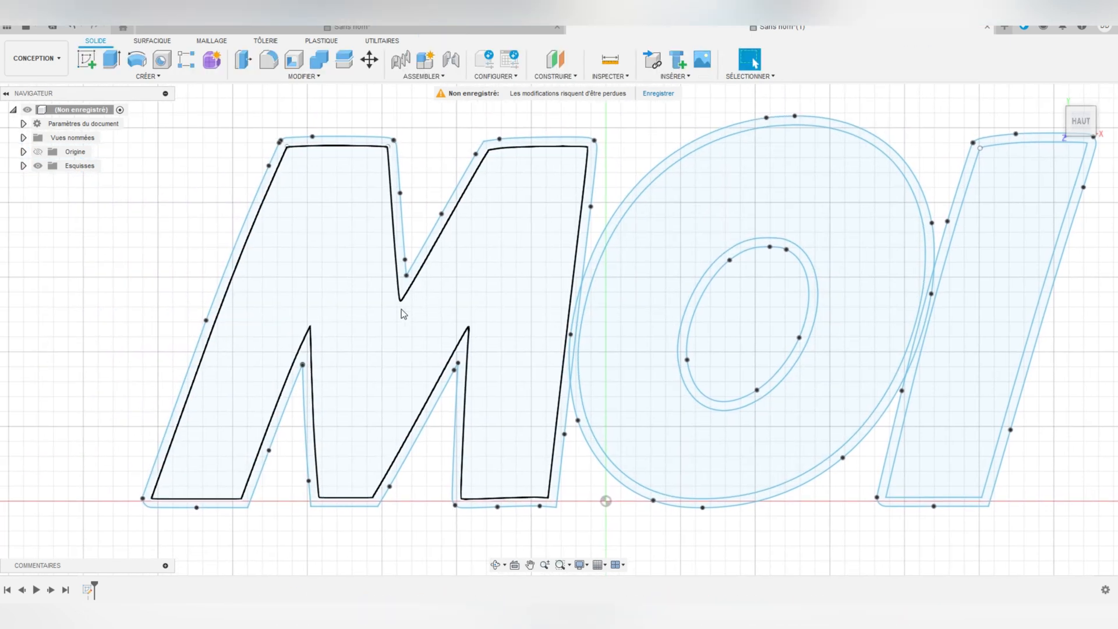
# Step: Extrude the 3 mm wall band around the letter M by 25 mm as a new body
pyautogui.press('e')
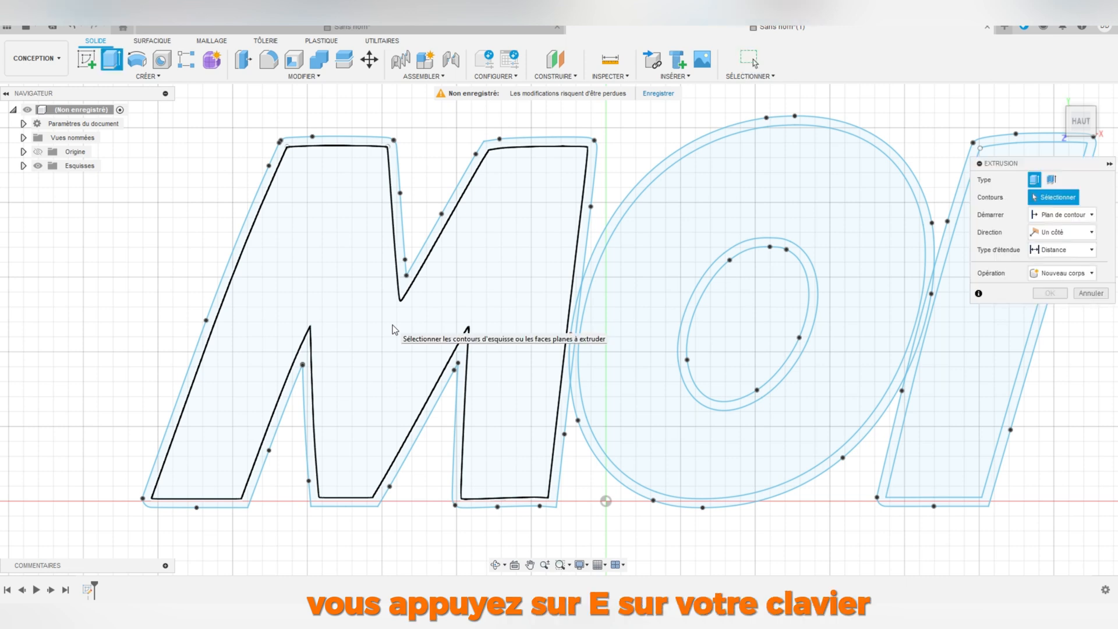
pyautogui.click(402, 278)
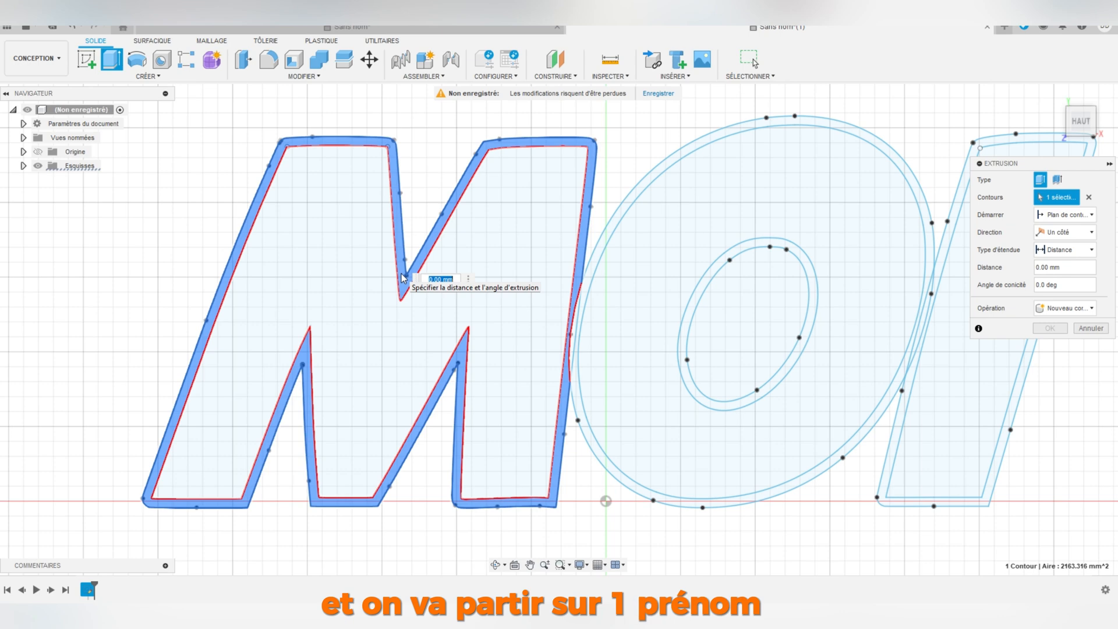
pyautogui.press('Return')
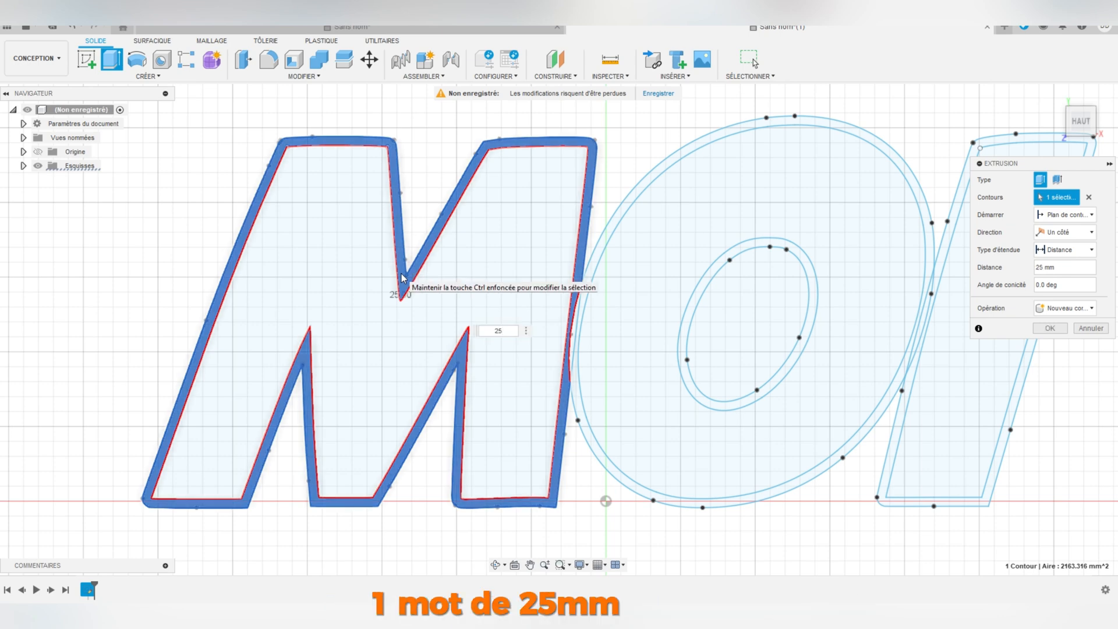
pyautogui.click(1065, 308)
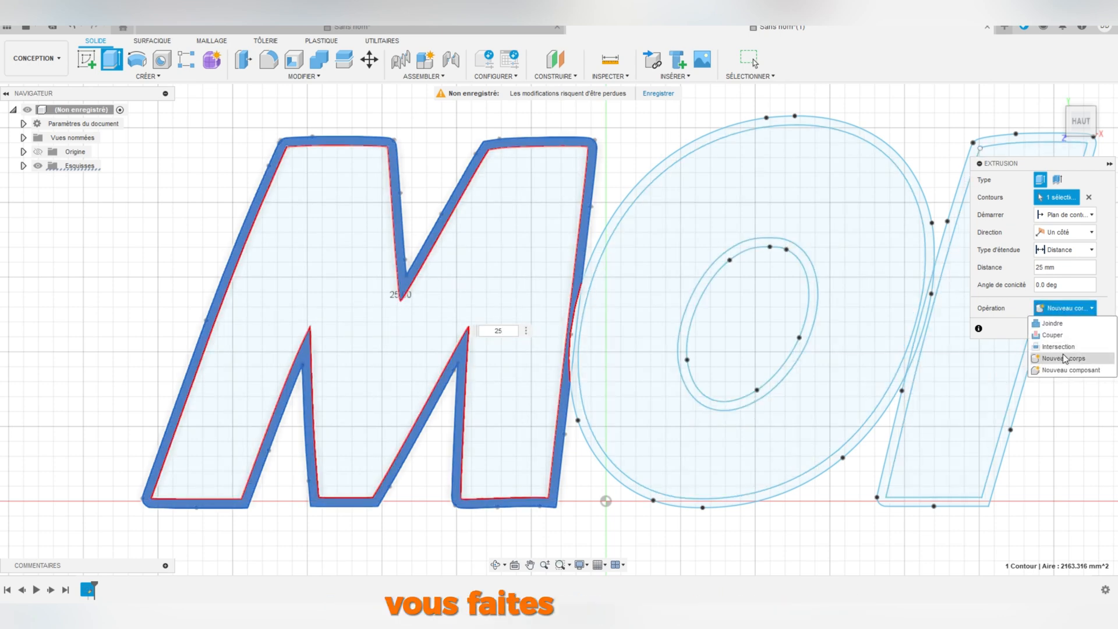
pyautogui.click(1065, 358)
pyautogui.click(1056, 329)
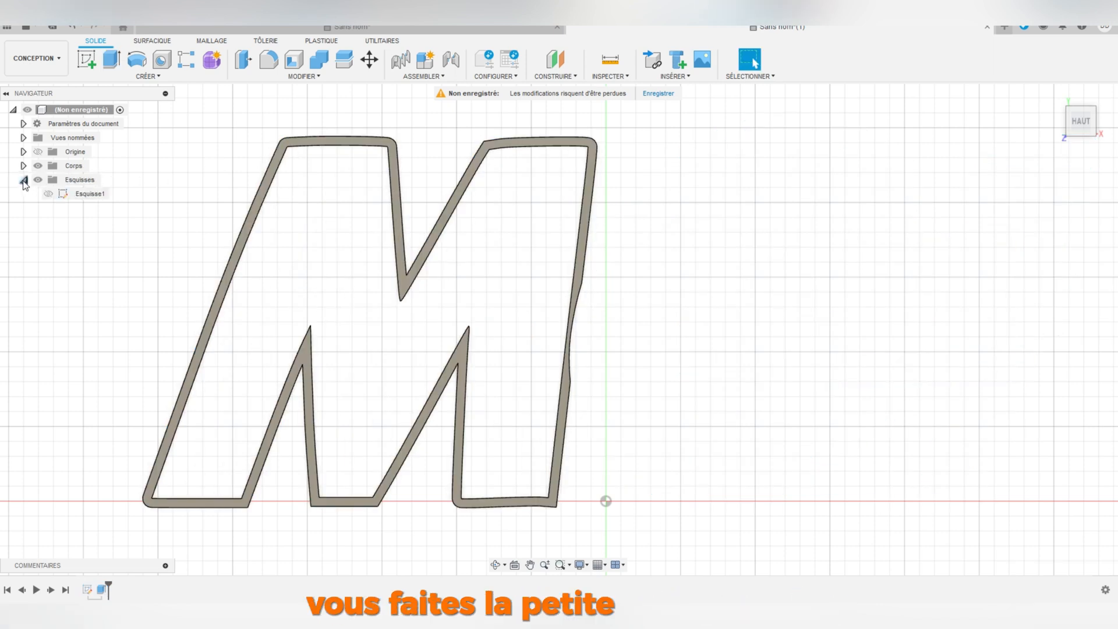
# Step: Show the letter sketch again and extrude the M's inner profile 2 mm as a floor joined to the walls
pyautogui.click(48, 194)
pyautogui.click(49, 193)
pyautogui.moveTo(93, 245); pyautogui.dragTo(108, 288, button='middle')
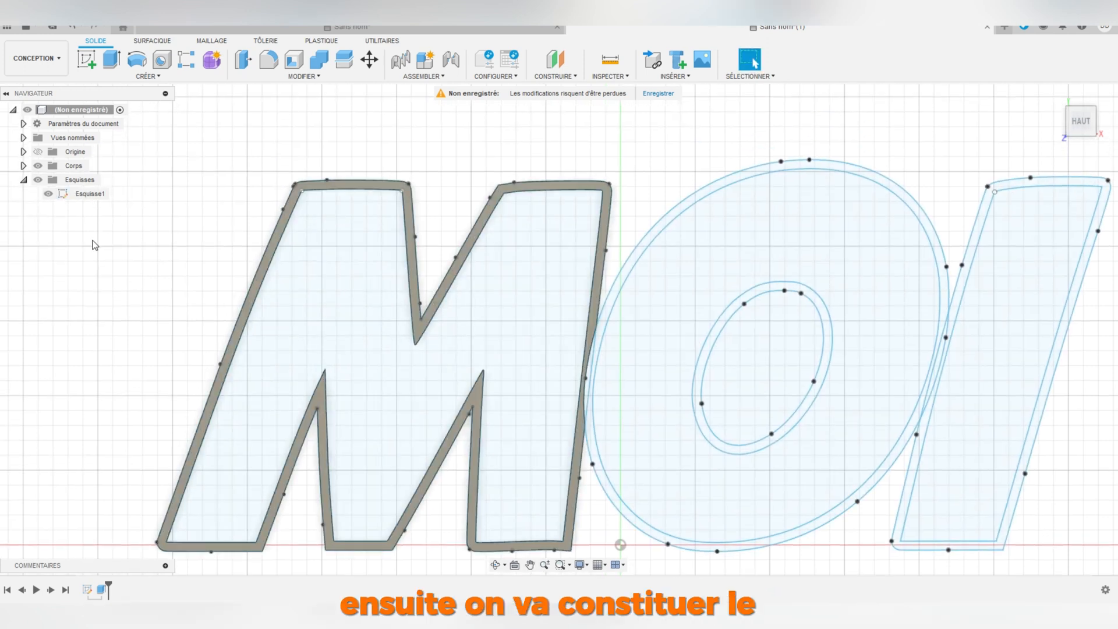
pyautogui.press('e')
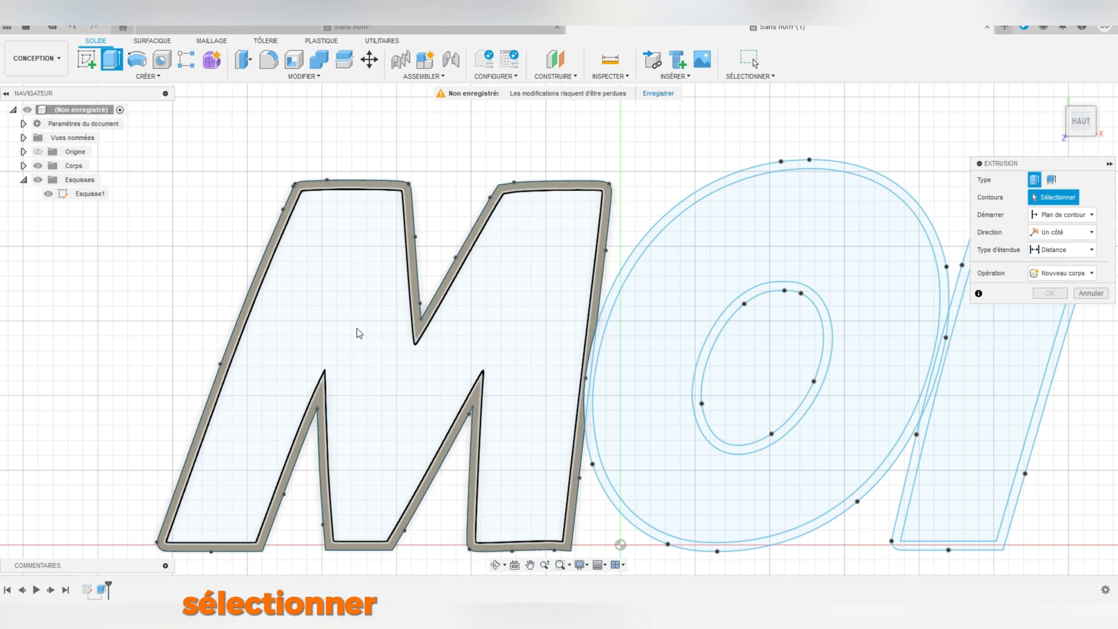
pyautogui.click(360, 333)
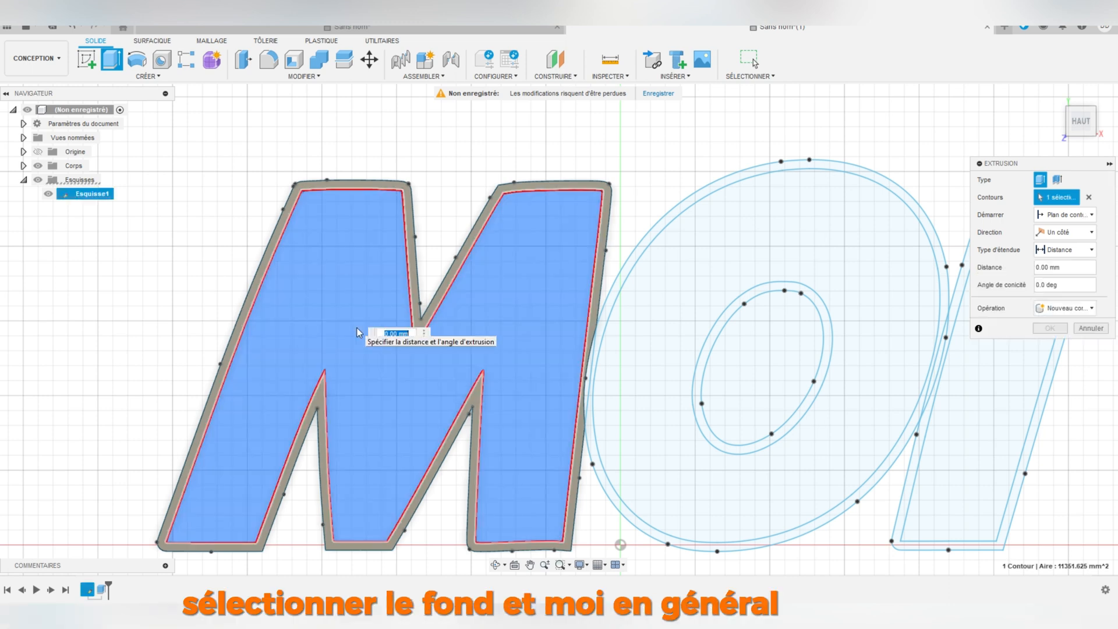
pyautogui.write('2')
pyautogui.press('Return')
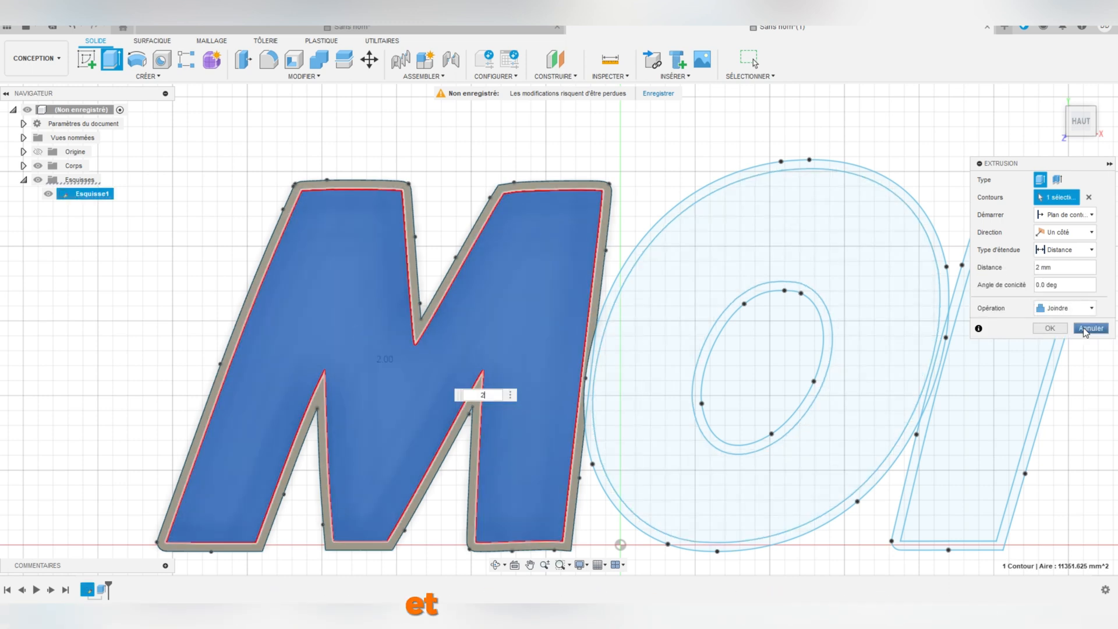
pyautogui.click(1066, 308)
pyautogui.click(1053, 323)
pyautogui.click(1062, 329)
pyautogui.scroll(2, 443, 371)
pyautogui.keyDown('shift'); pyautogui.moveTo(442, 380); pyautogui.dragTo(435, 351, button='middle'); pyautogui.keyUp('shift')
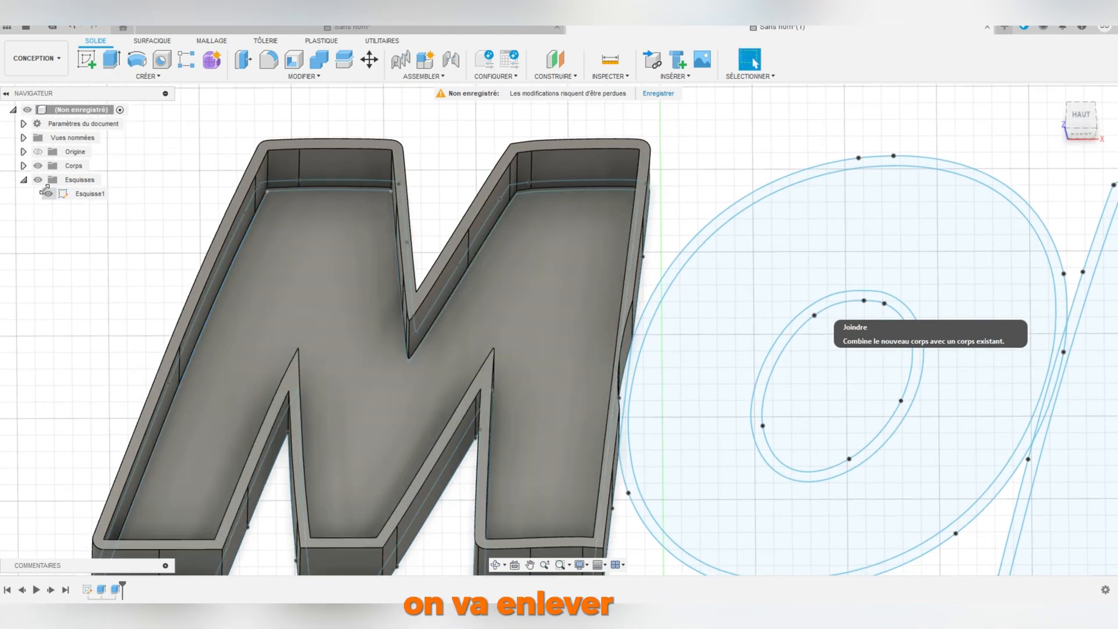
# Step: Hide the letter sketch and start a new sketch on the inside floor face of the M
pyautogui.click(48, 193)
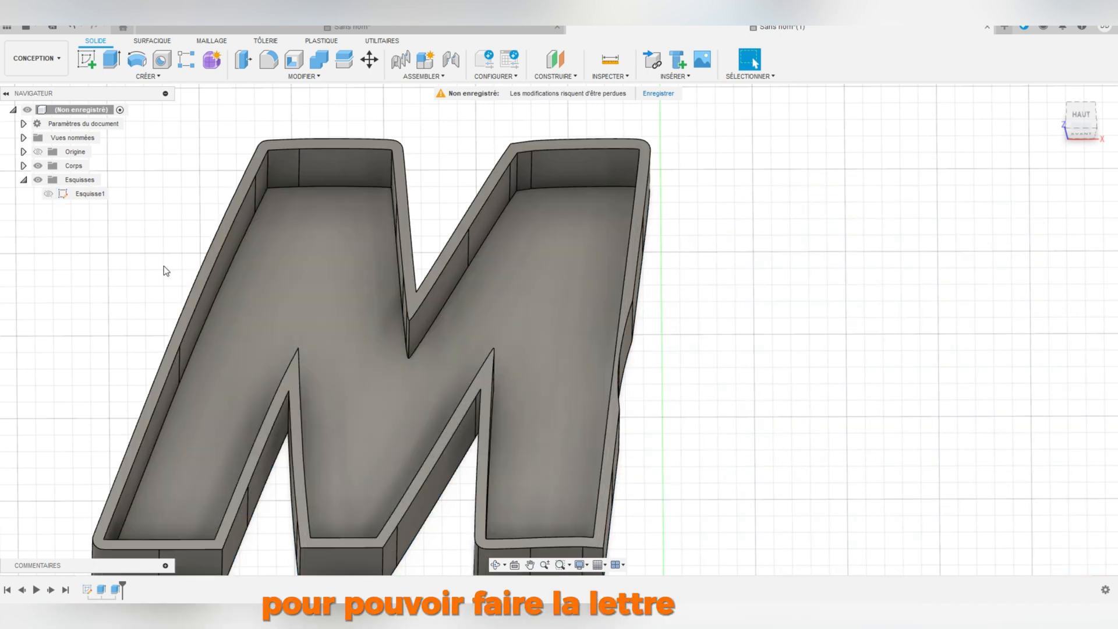
pyautogui.click(88, 65)
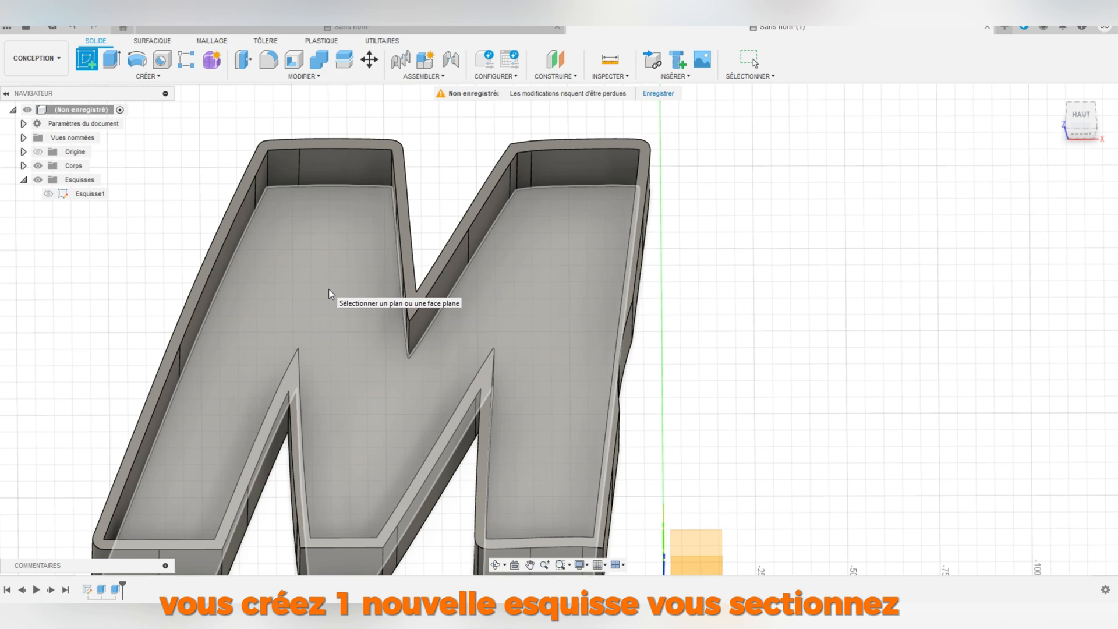
pyautogui.click(329, 289)
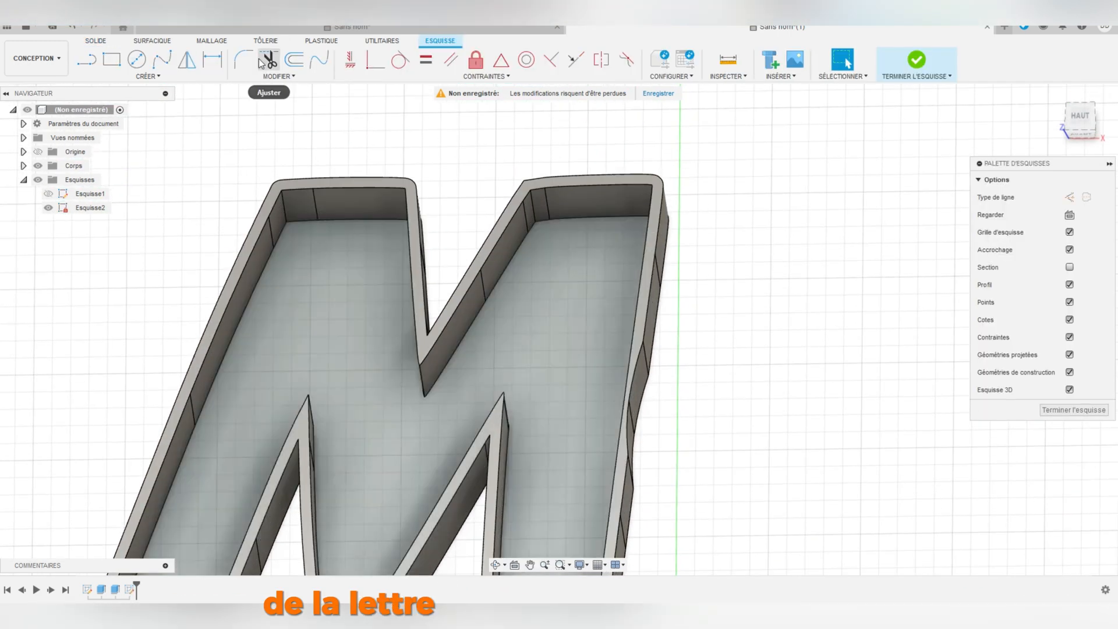
# Step: Offset the M's inner floor outline inward by 1.2 mm
pyautogui.click(293, 59)
pyautogui.scroll(3, 299, 190)
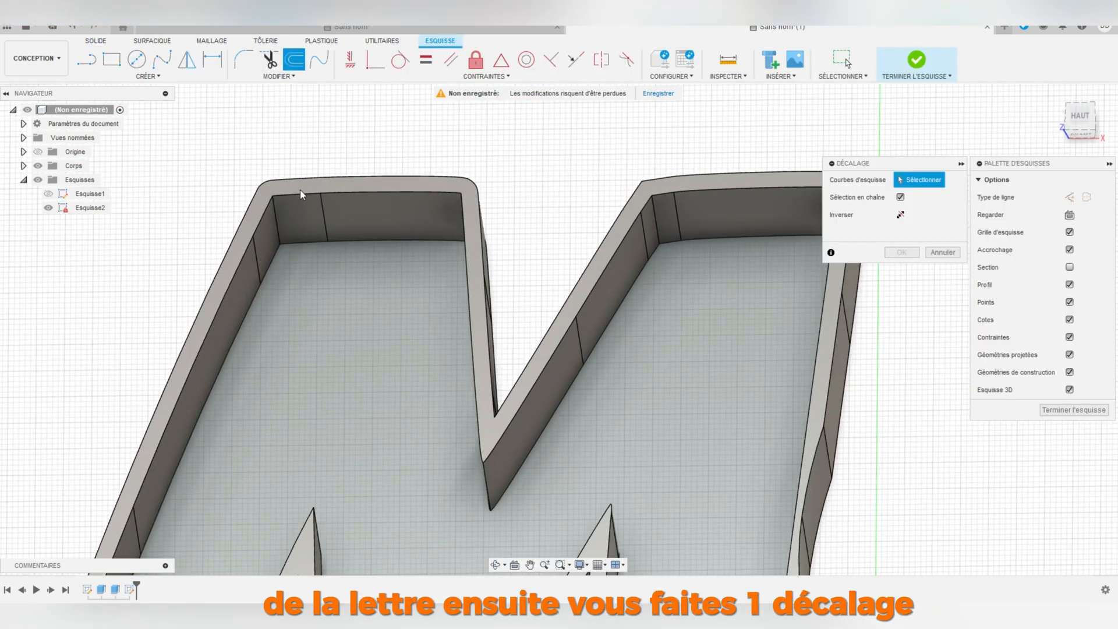
pyautogui.click(355, 242)
pyautogui.write('1.2')
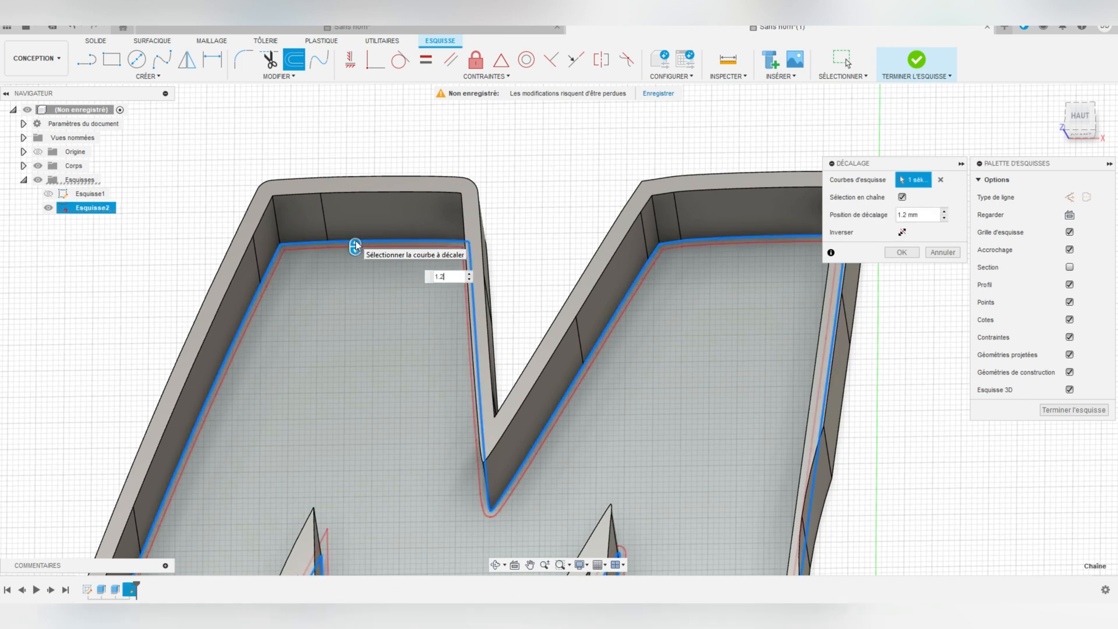
pyautogui.click(901, 252)
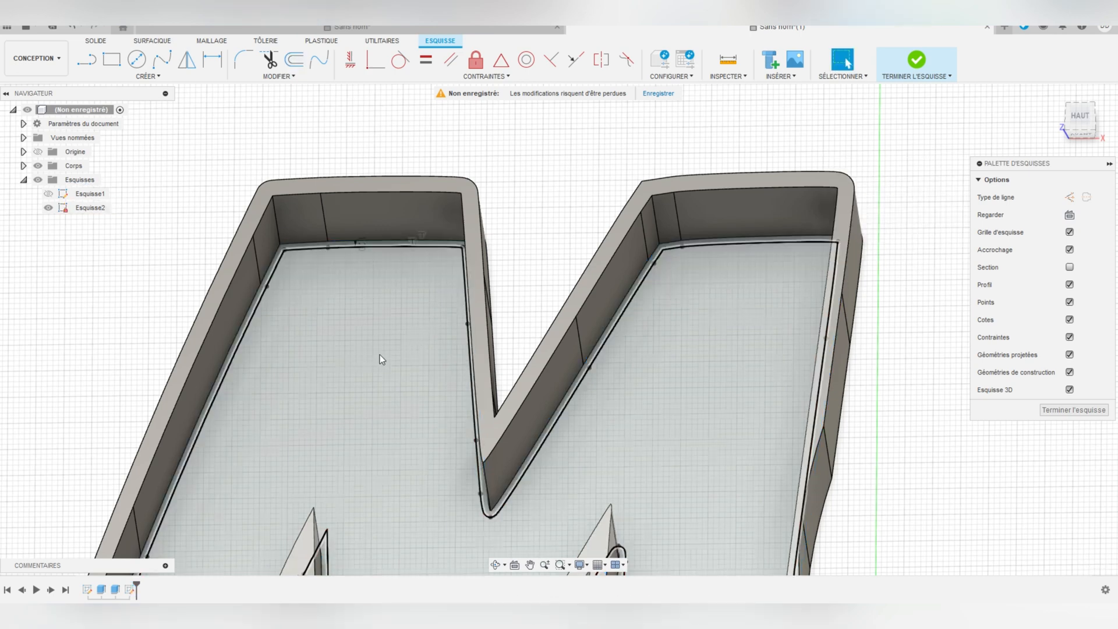
# Step: Extrude the narrow 1.2 mm band along the M's inner walls by 18 mm, joined to the body
pyautogui.press('e')
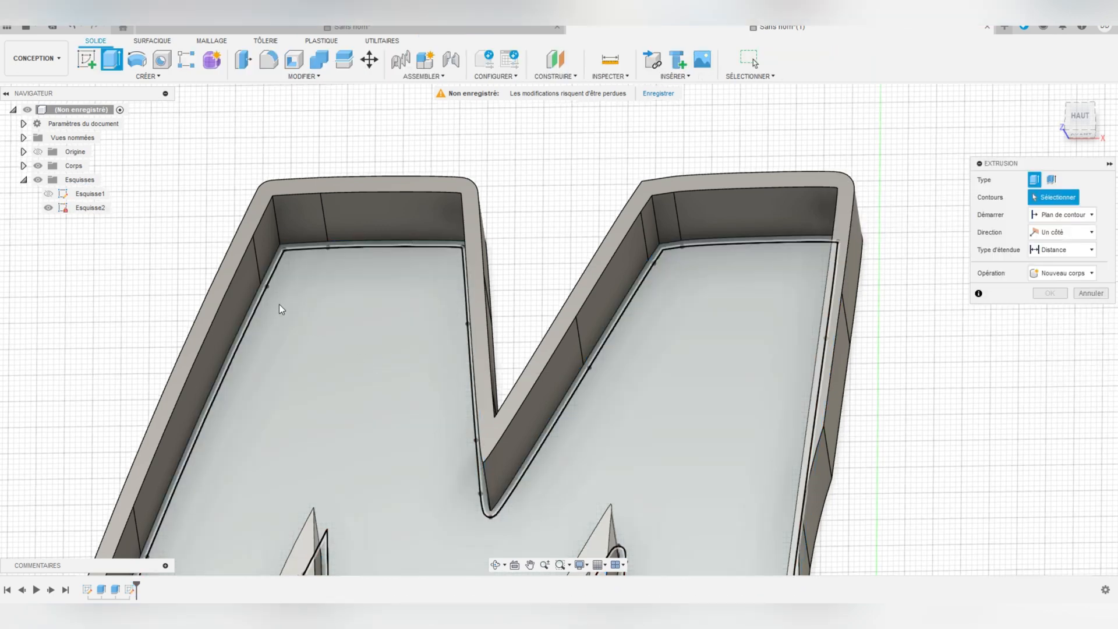
pyautogui.click(256, 303)
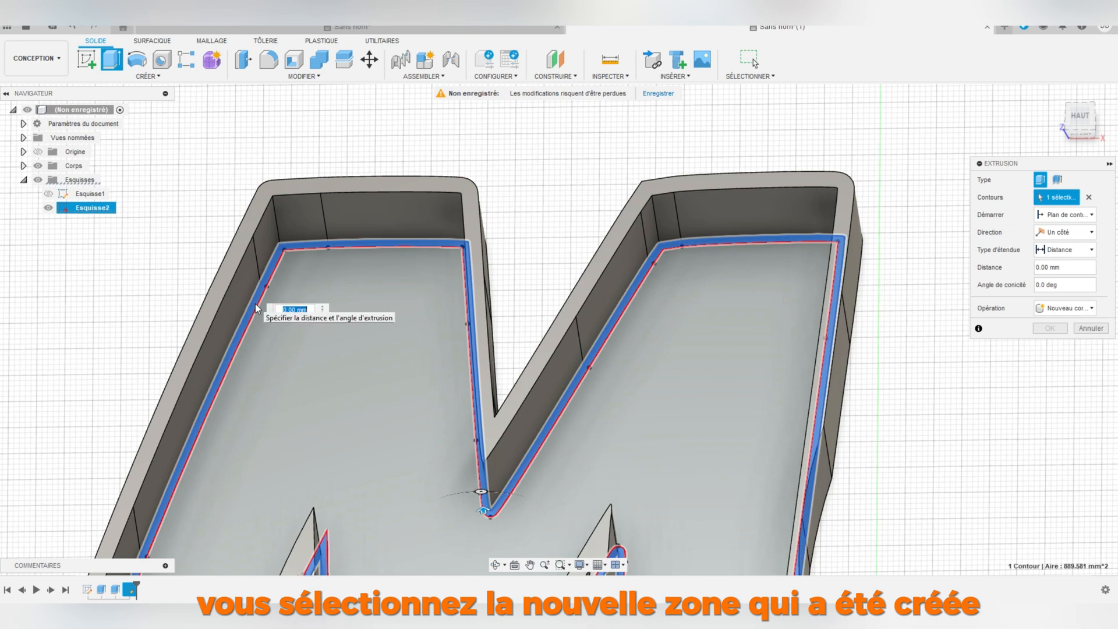
pyautogui.write('18')
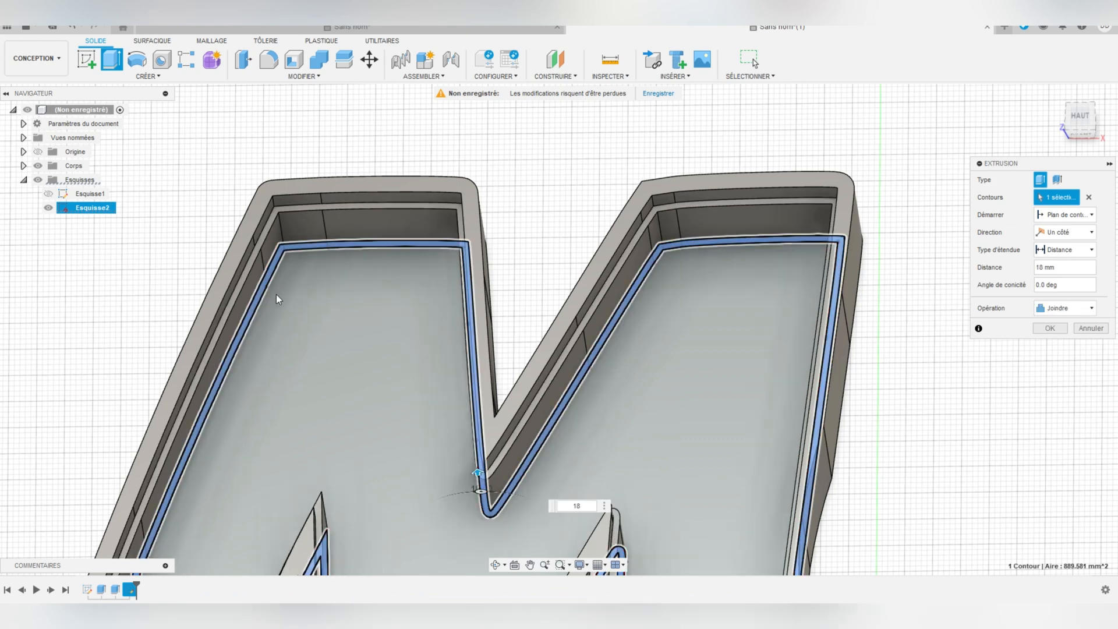
pyautogui.keyDown('shift'); pyautogui.moveTo(337, 324); pyautogui.dragTo(336, 280, button='middle'); pyautogui.keyUp('shift')
pyautogui.scroll(5, 313, 161)
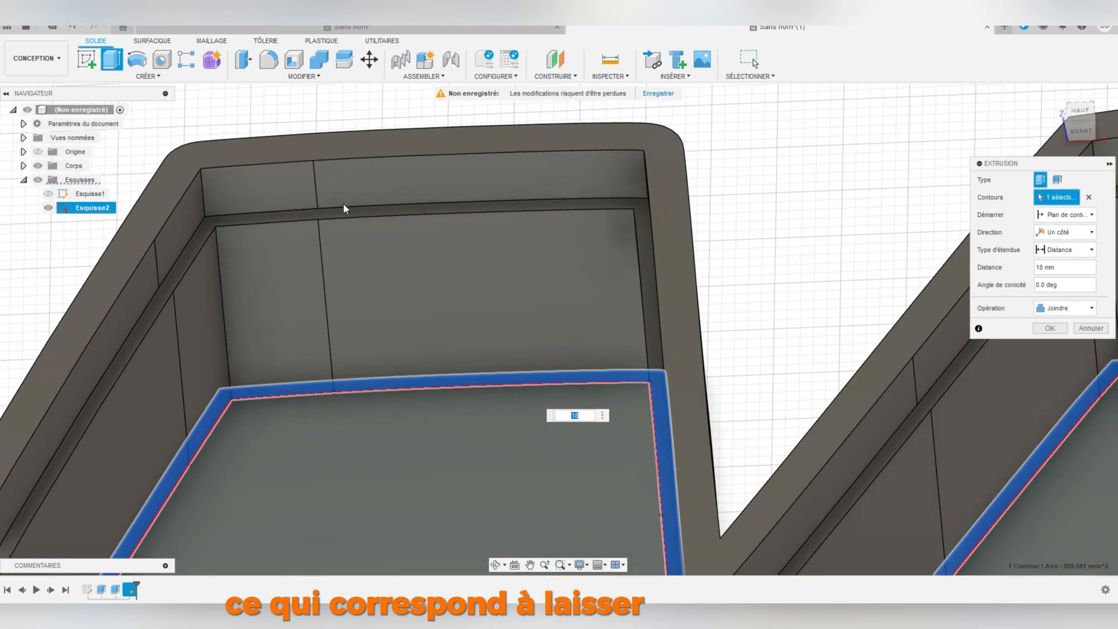
pyautogui.scroll(-5, 352, 316)
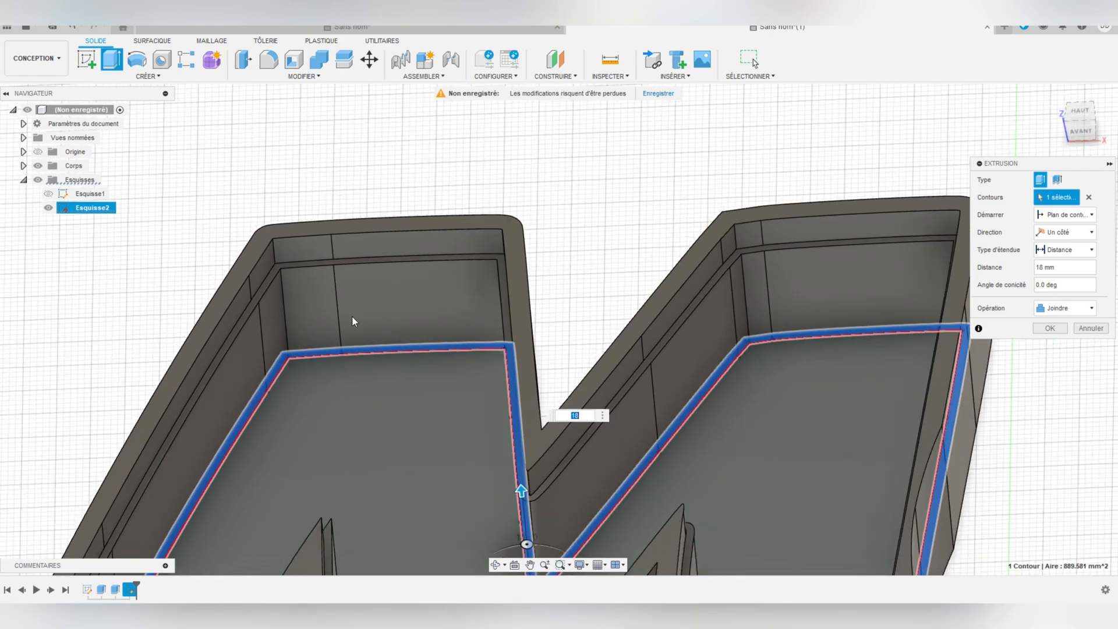
pyautogui.click(1046, 329)
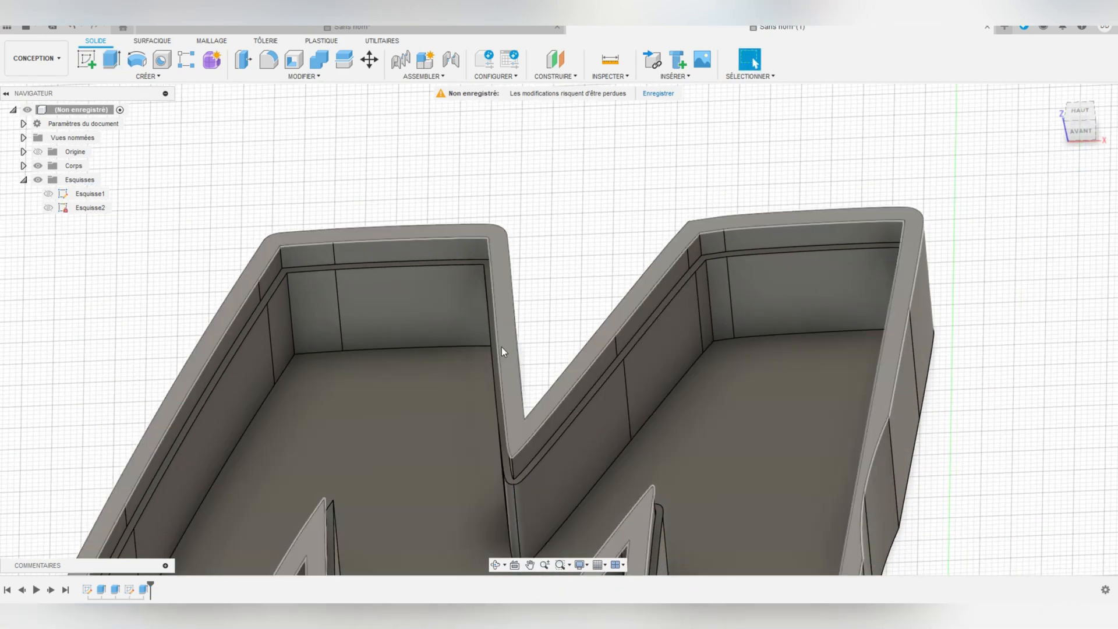
# Step: Start a new sketch on the upper face of the ledge inside the M
pyautogui.scroll(5, 387, 305)
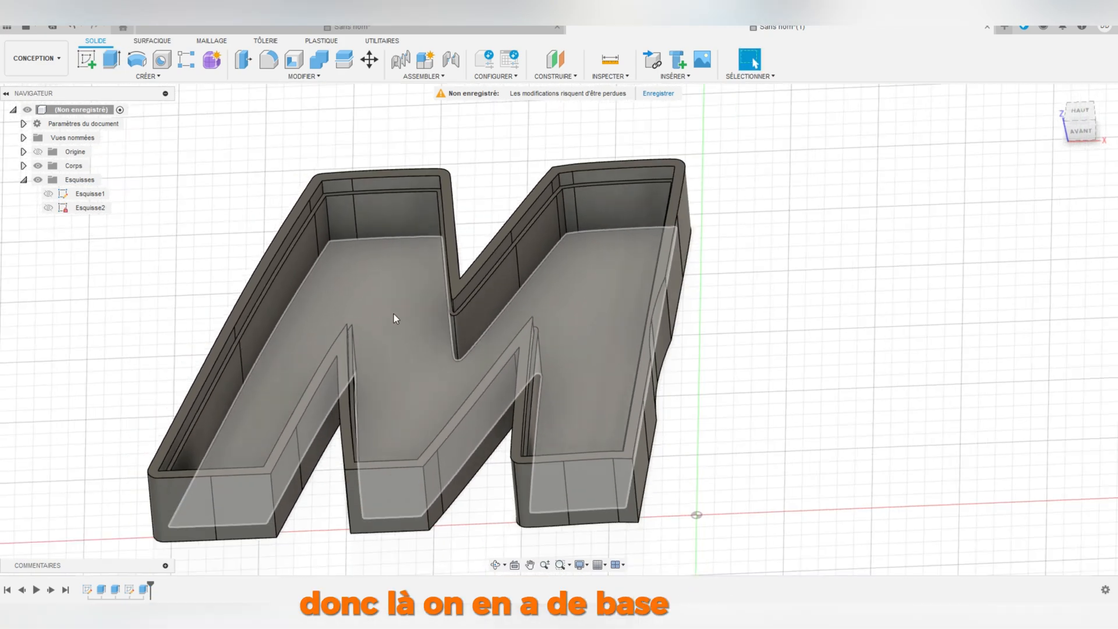
pyautogui.scroll(5, 285, 182)
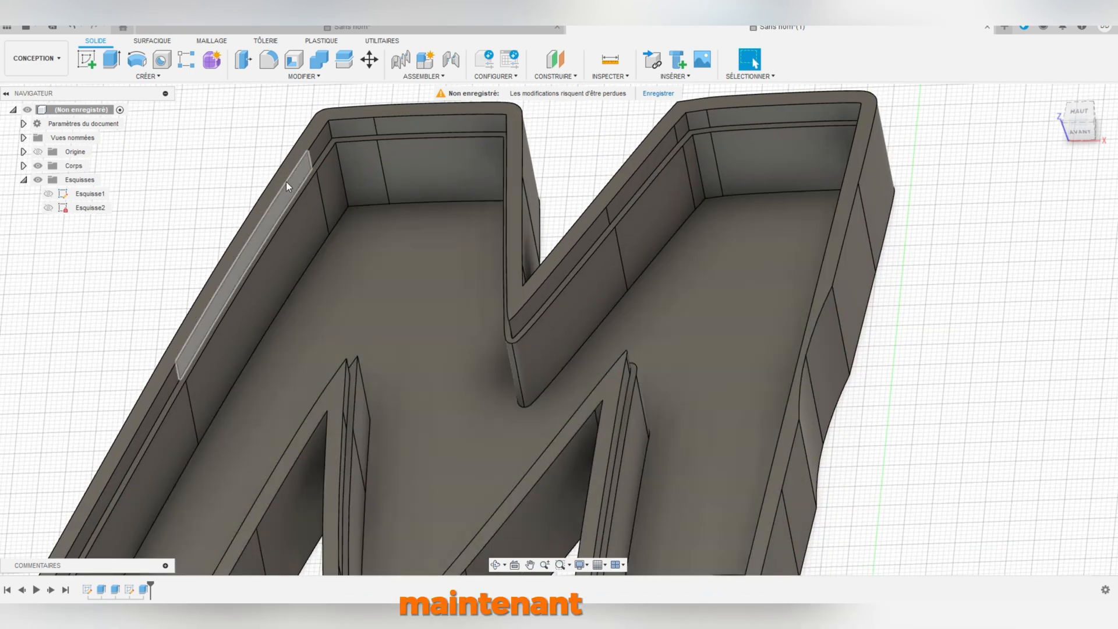
pyautogui.click(86, 58)
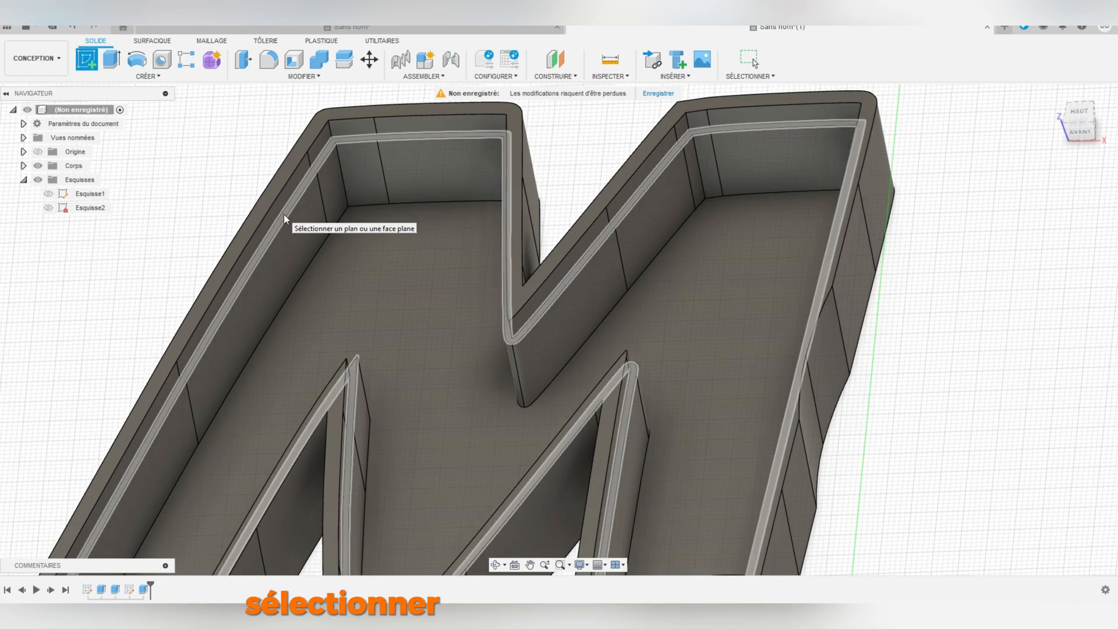
pyautogui.click(288, 208)
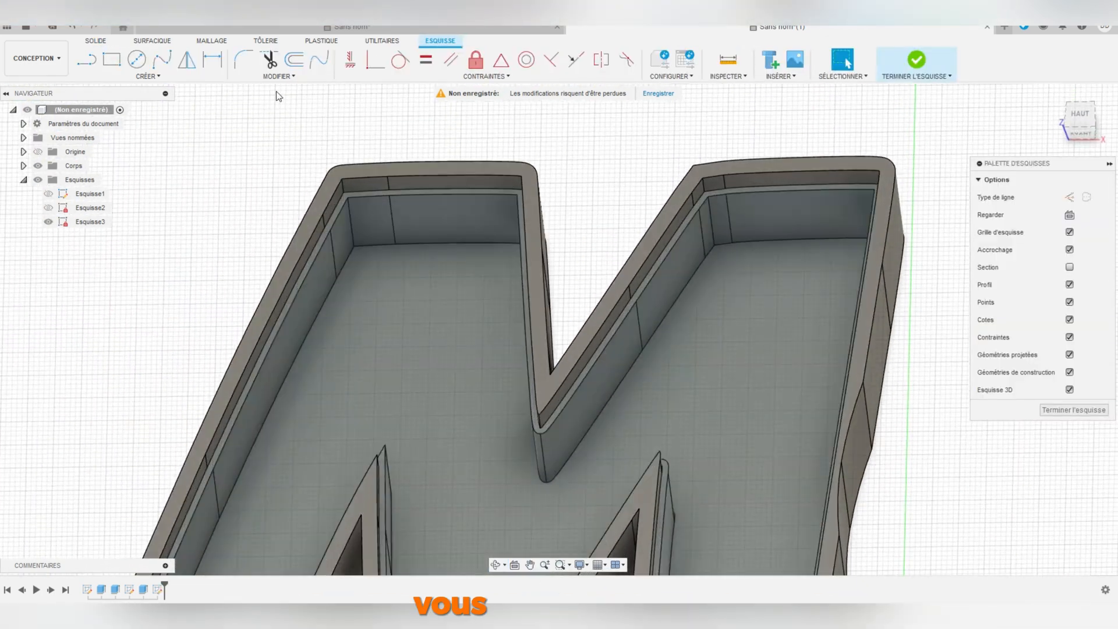
# Step: Offset the outer outline of the M's ledge face inward by 0.2 mm
pyautogui.click(294, 58)
pyautogui.scroll(4, 404, 219)
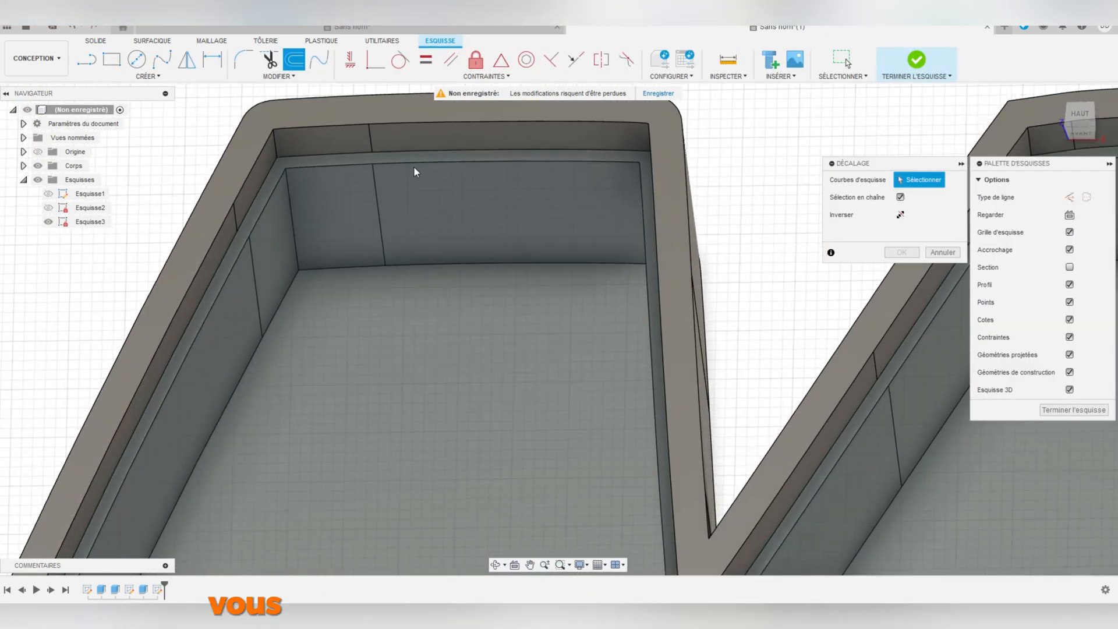
pyautogui.click(421, 151)
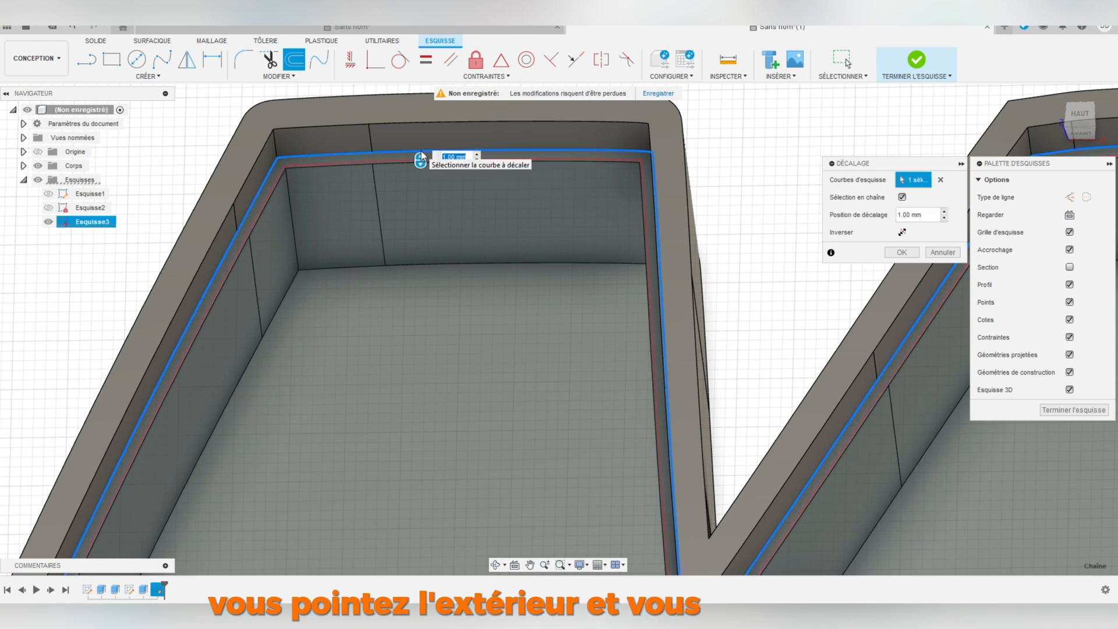
pyautogui.write('0.2')
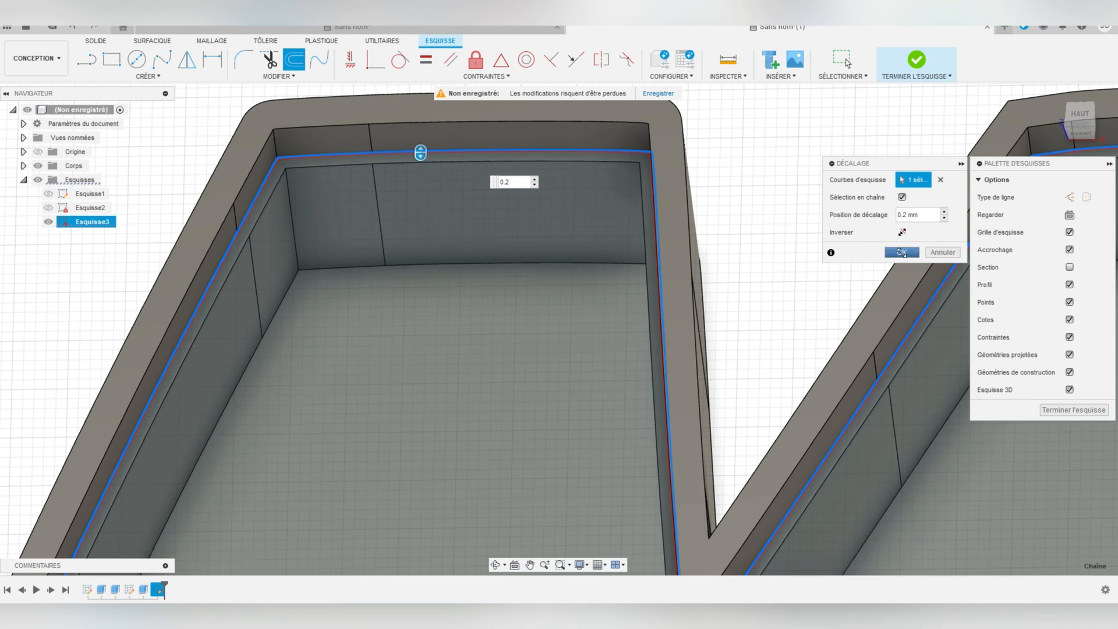
pyautogui.click(901, 252)
# Step: Extrude the wider band of the ledge sketch 5 mm as a new body for the cover's rim
pyautogui.press('e')
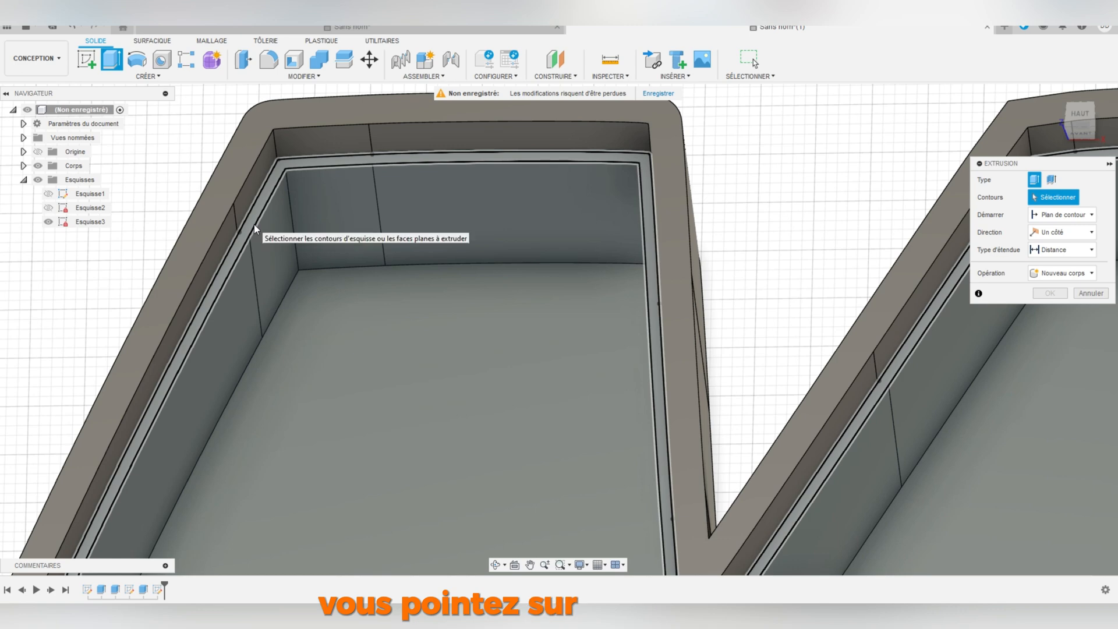
pyautogui.click(252, 225)
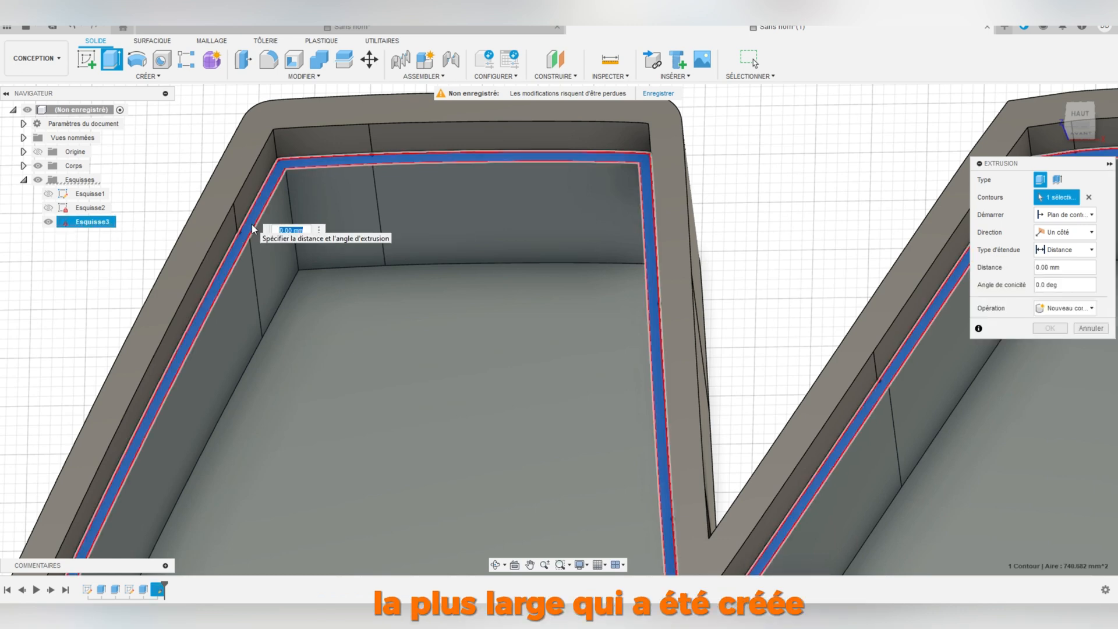
pyautogui.write('5')
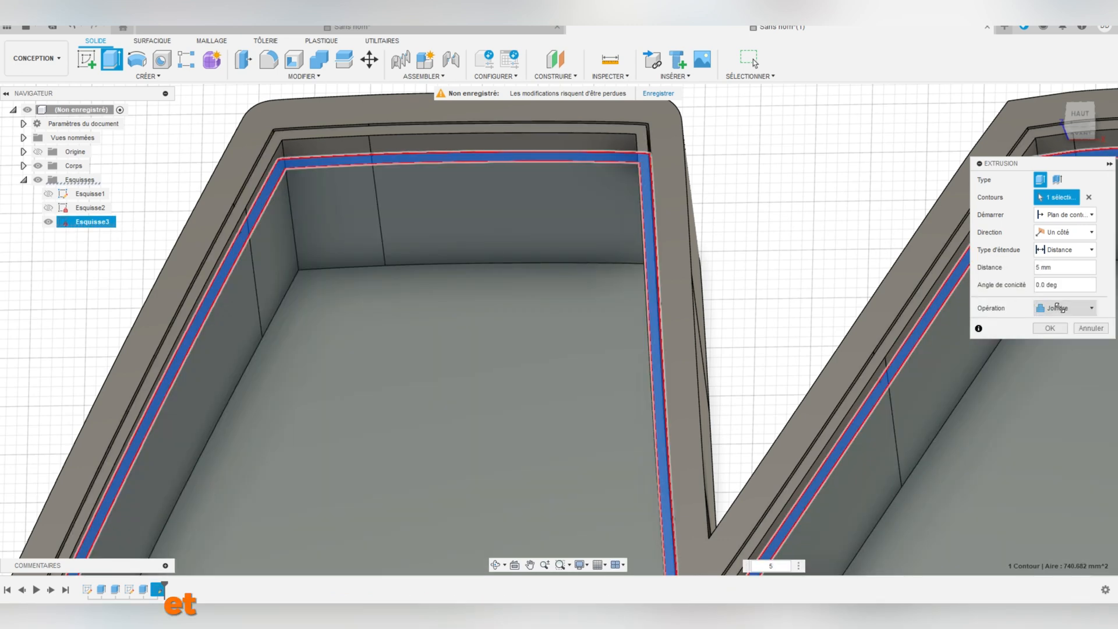
pyautogui.click(1060, 308)
pyautogui.click(1063, 358)
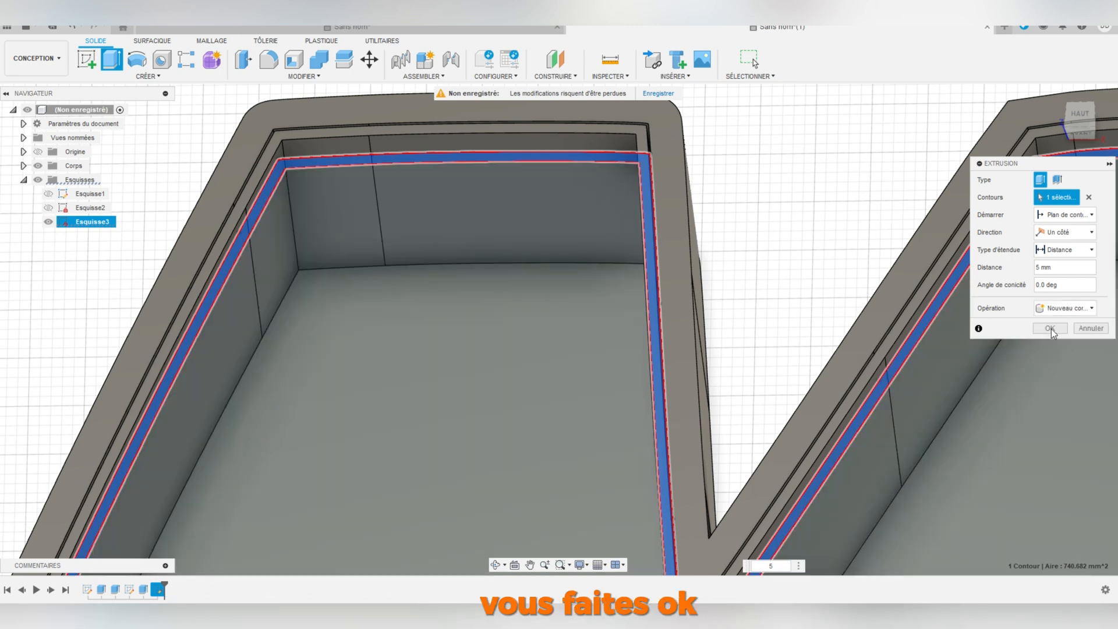
pyautogui.click(1051, 329)
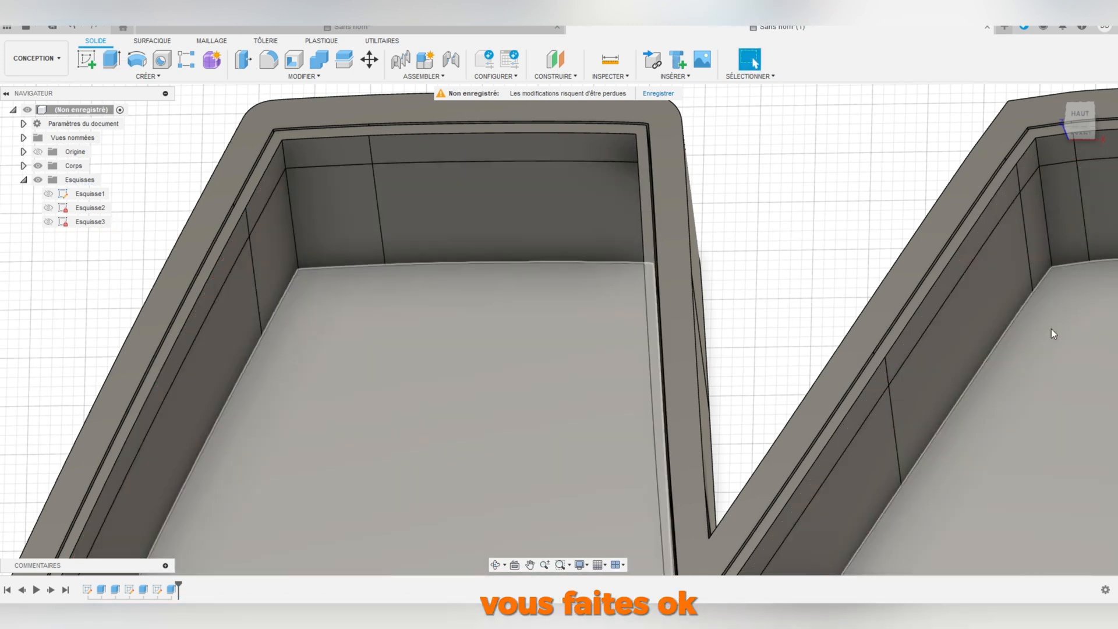
# Step: Hide the M's letter body so that only the cover's rim is displayed
pyautogui.scroll(-3, 349, 350)
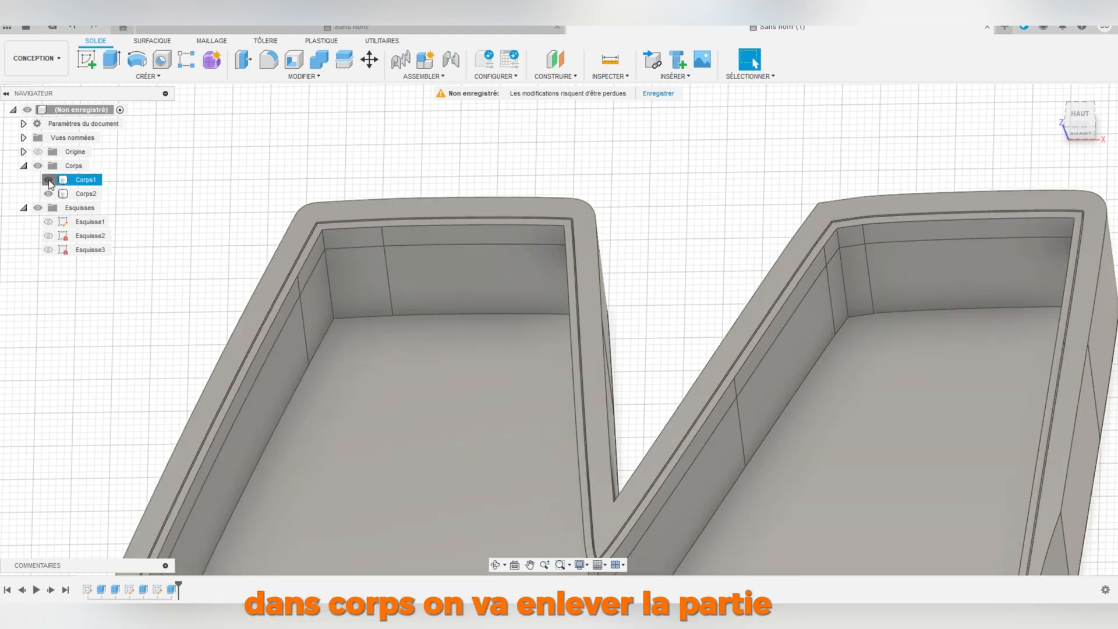
pyautogui.click(48, 181)
pyautogui.moveTo(160, 343); pyautogui.dragTo(252, 304, button='middle')
pyautogui.scroll(-5, 169, 271)
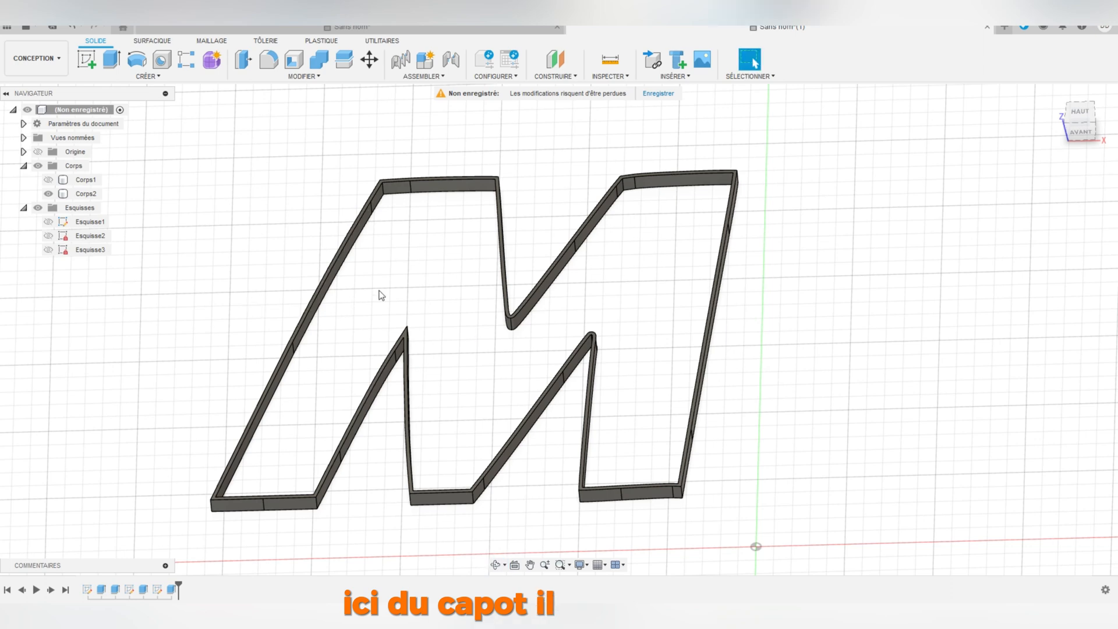
# Step: Start a new sketch on the underside face of the M cover's rim
pyautogui.click(87, 59)
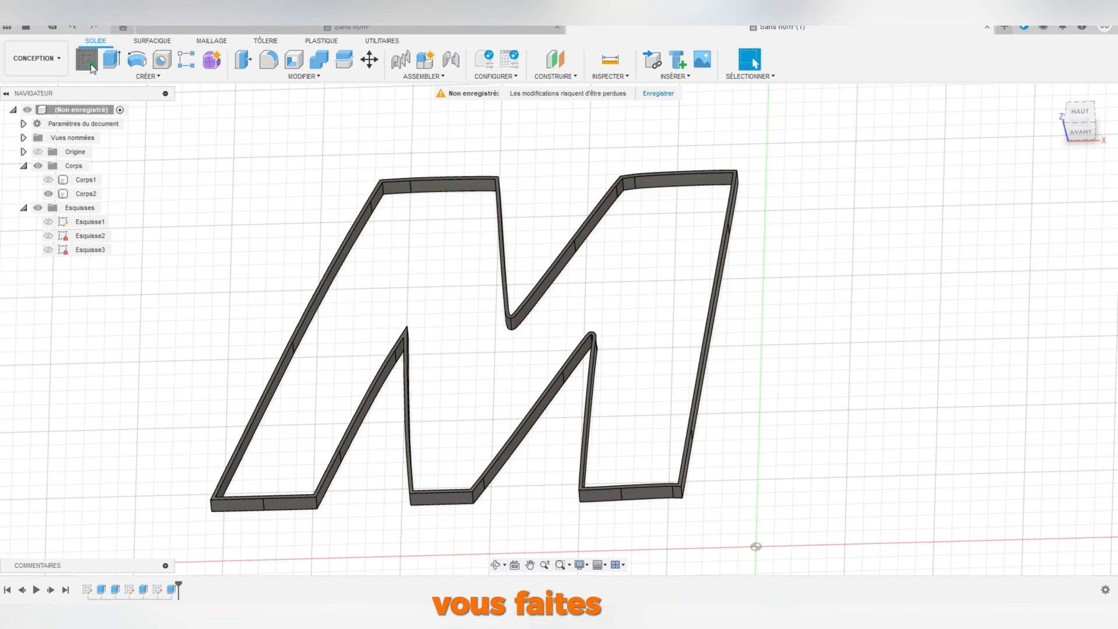
pyautogui.keyDown('shift'); pyautogui.moveTo(232, 388); pyautogui.dragTo(239, 299, button='middle'); pyautogui.keyUp('shift')
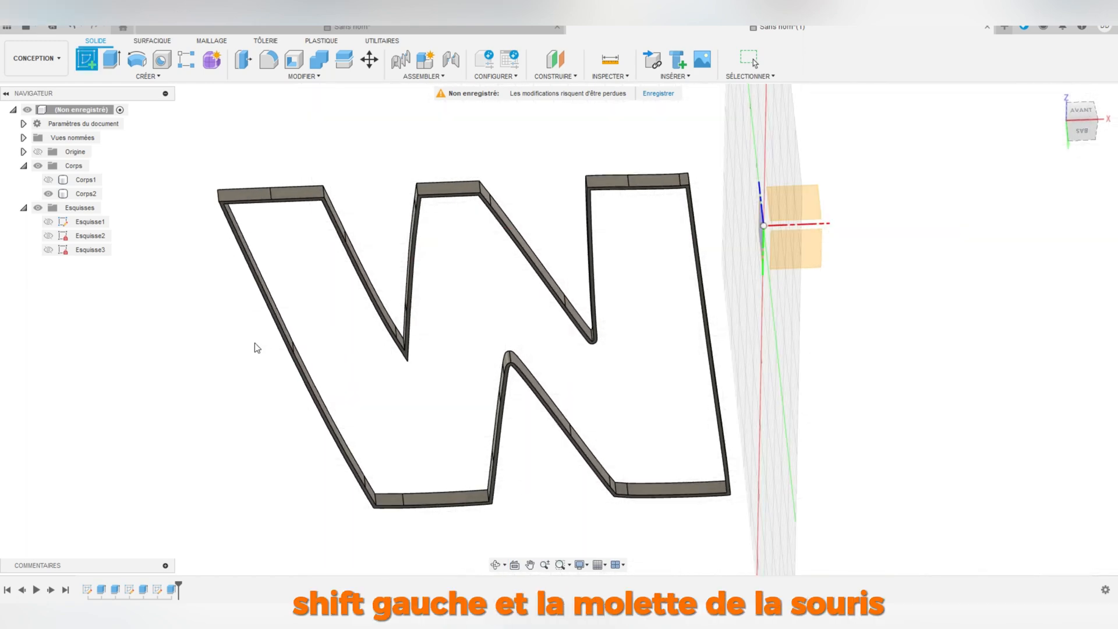
pyautogui.keyDown('shift'); pyautogui.moveTo(250, 349); pyautogui.dragTo(254, 320, button='middle'); pyautogui.keyUp('shift')
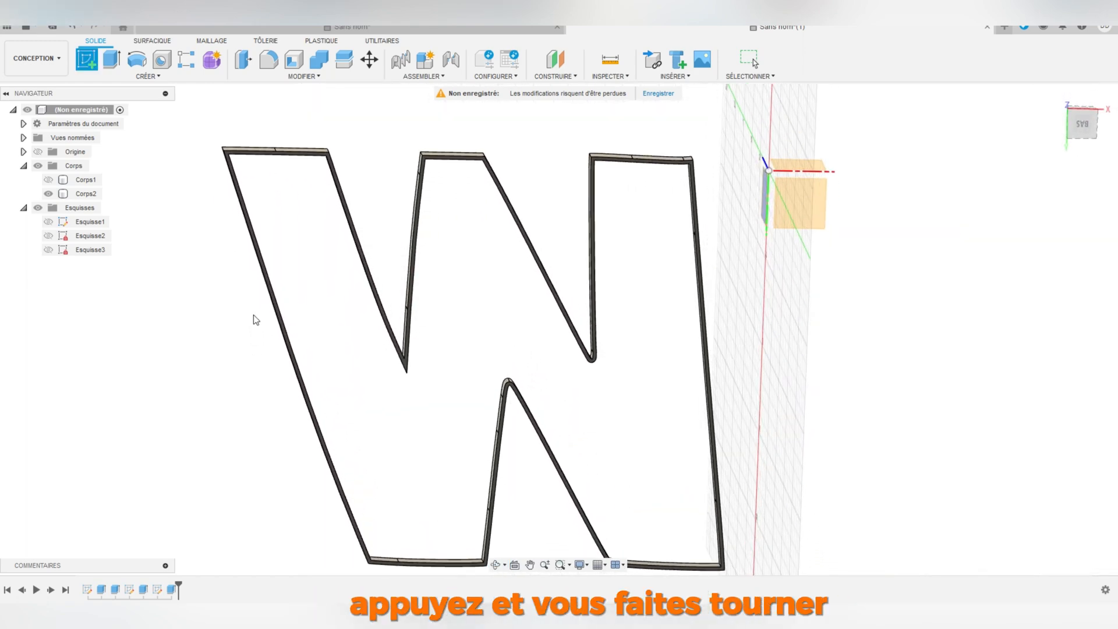
pyautogui.scroll(3, 254, 312)
pyautogui.click(281, 298)
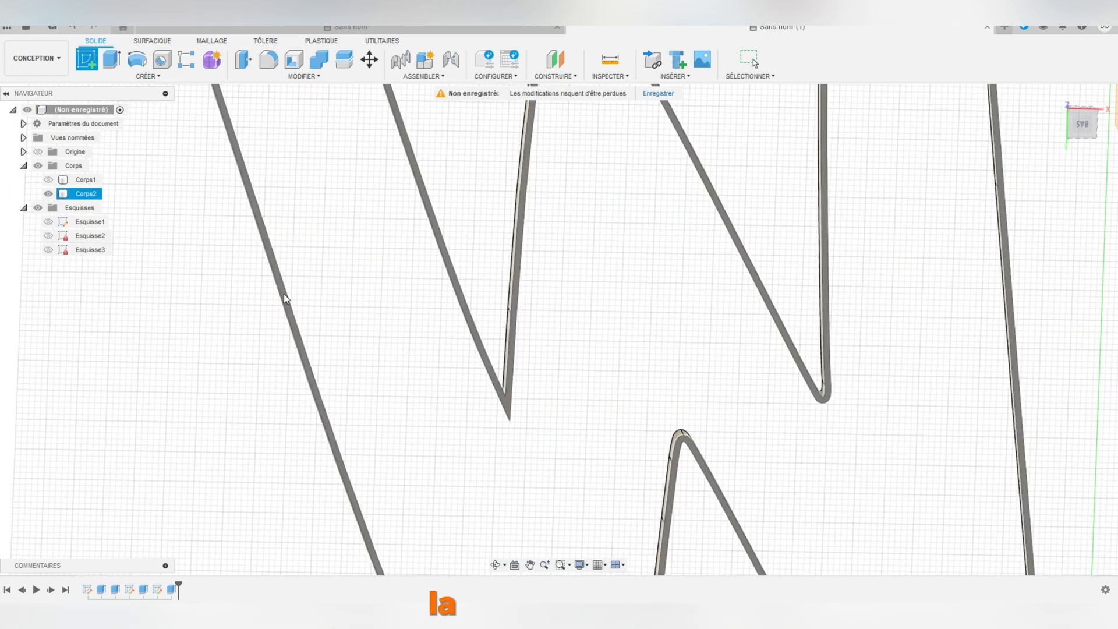
pyautogui.click(284, 296)
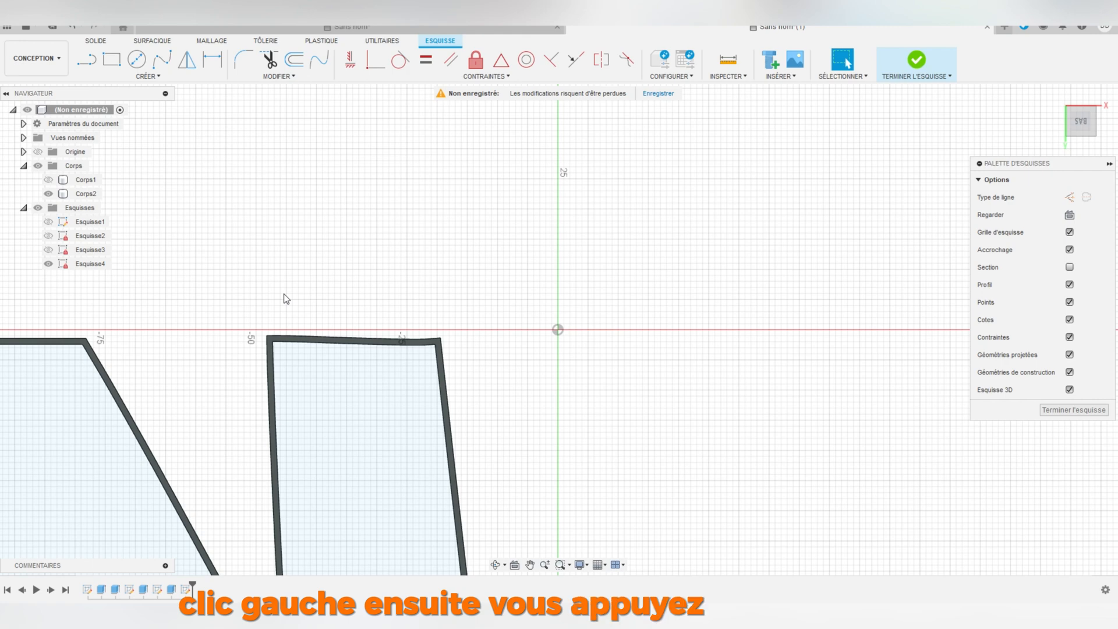
# Step: Extrude the area enclosed by the cover's rim by -0.6 mm, joined to the rim, and show the letter body again
pyautogui.press('e')
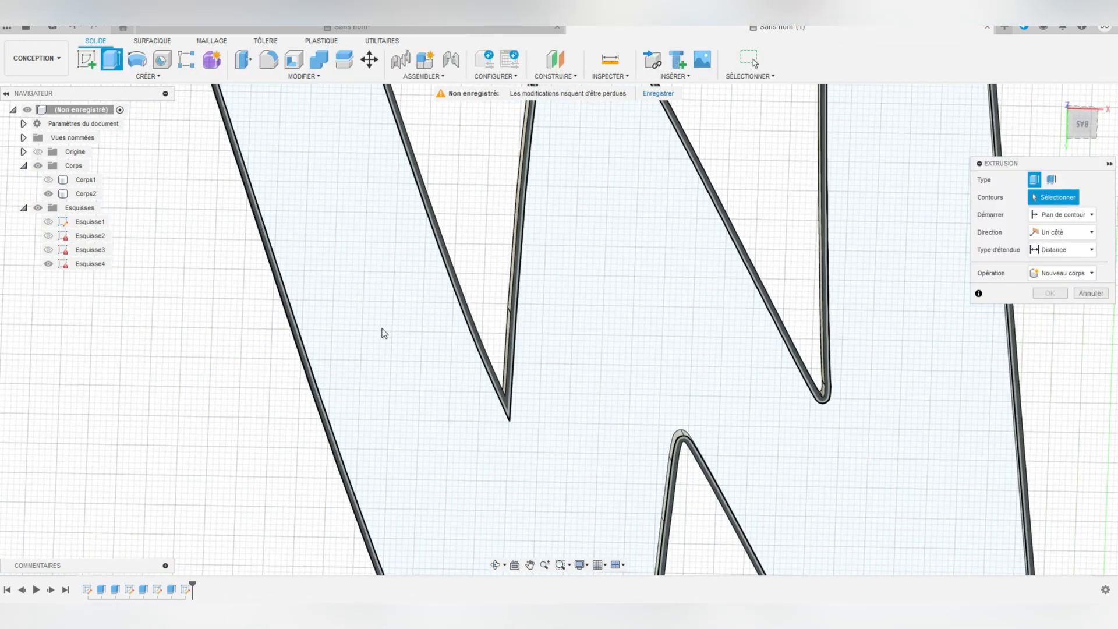
pyautogui.click(390, 317)
pyautogui.write('-0.6')
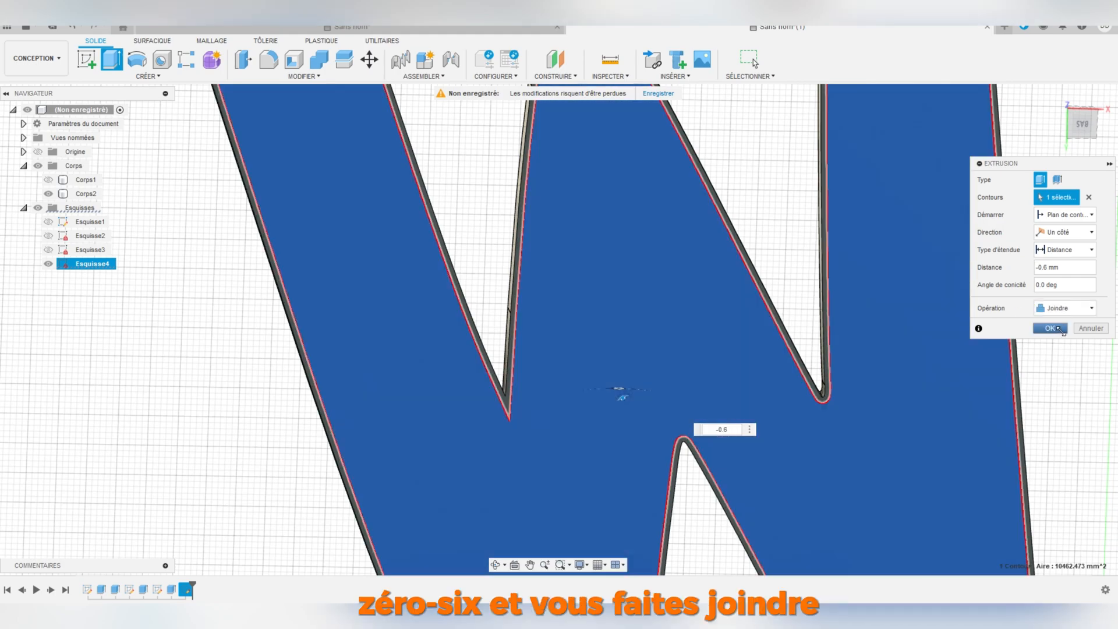
pyautogui.click(1050, 329)
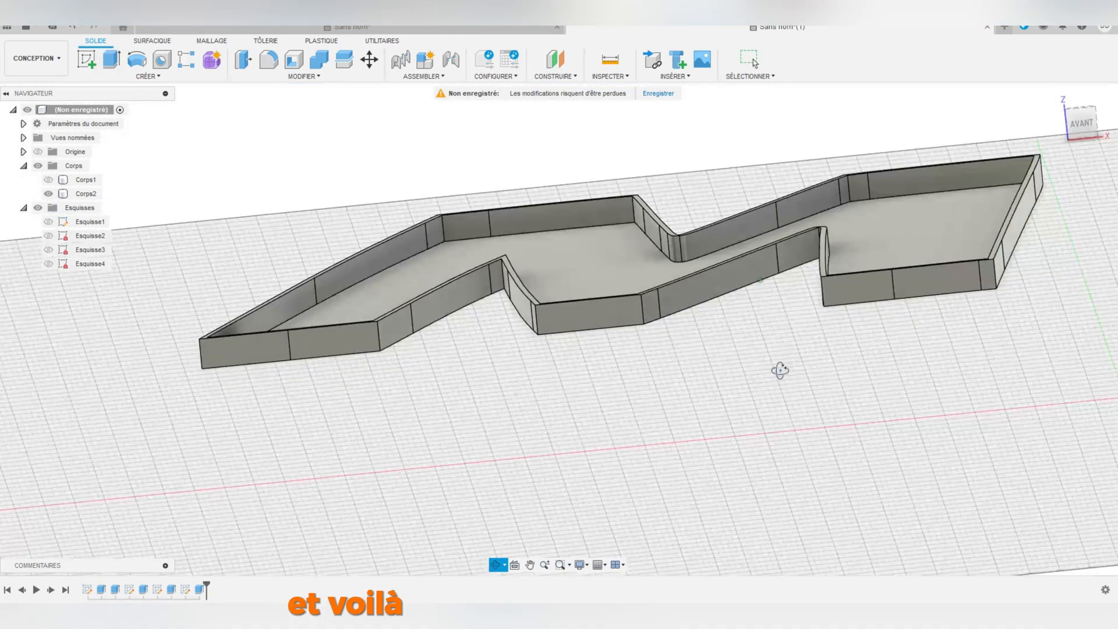
pyautogui.keyDown('shift'); pyautogui.moveTo(780, 373); pyautogui.dragTo(683, 369, button='middle'); pyautogui.keyUp('shift')
pyautogui.click(49, 179)
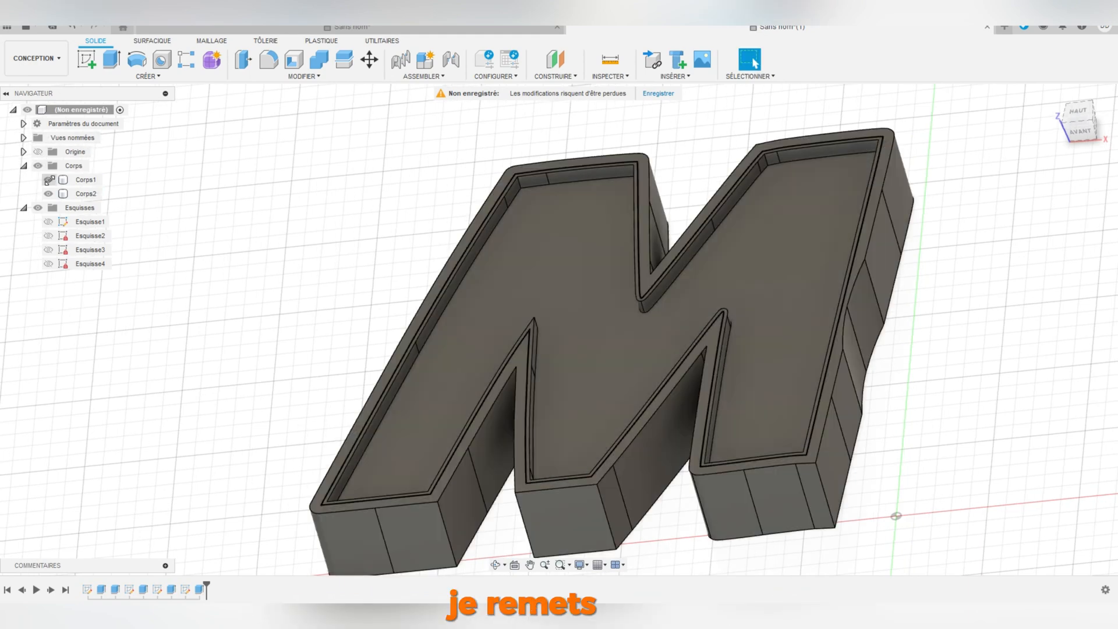
# Step: Apply the LED - SMD 5630 - 50 lm (blanc) appearance to the cover and Peinture - Brillant émaillé (bleu) to the letter body
pyautogui.press('a')
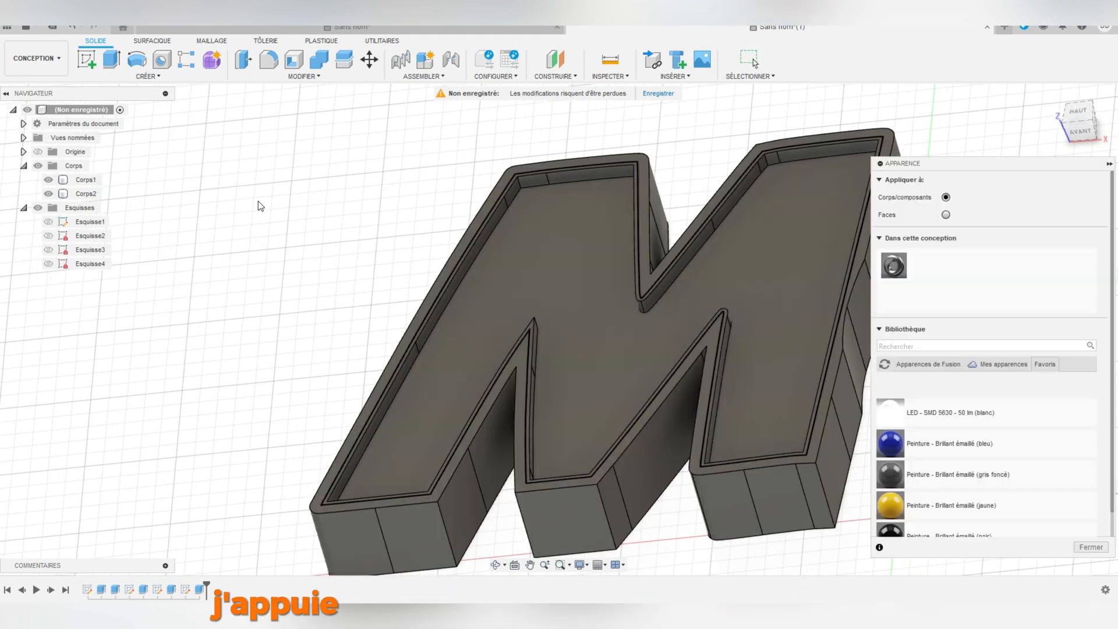
pyautogui.click(656, 320)
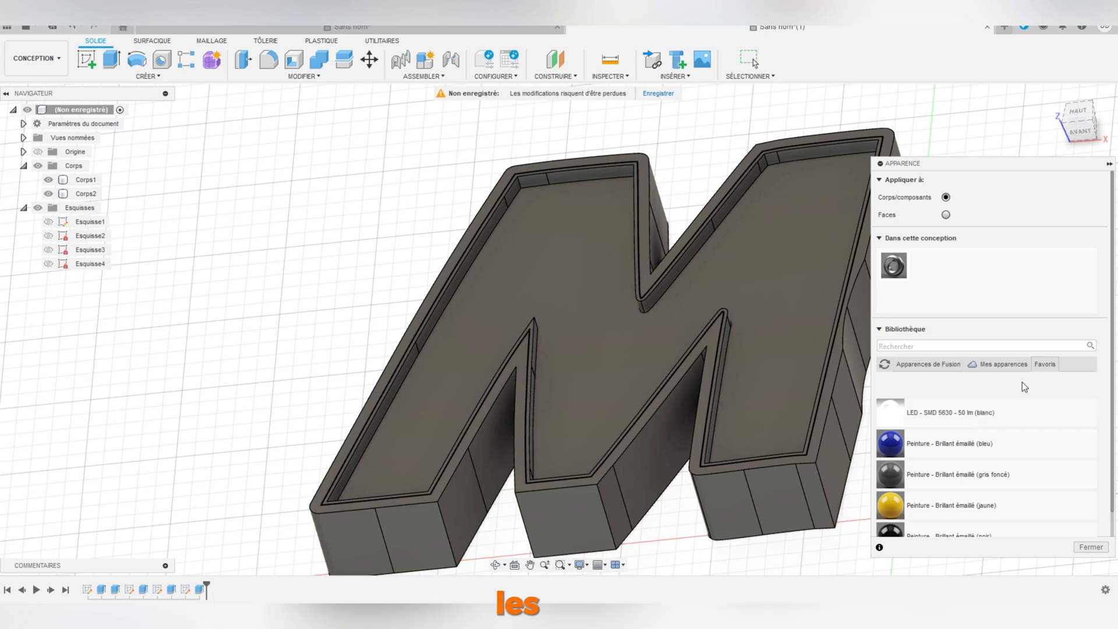
pyautogui.moveTo(890, 415); pyautogui.dragTo(768, 317)
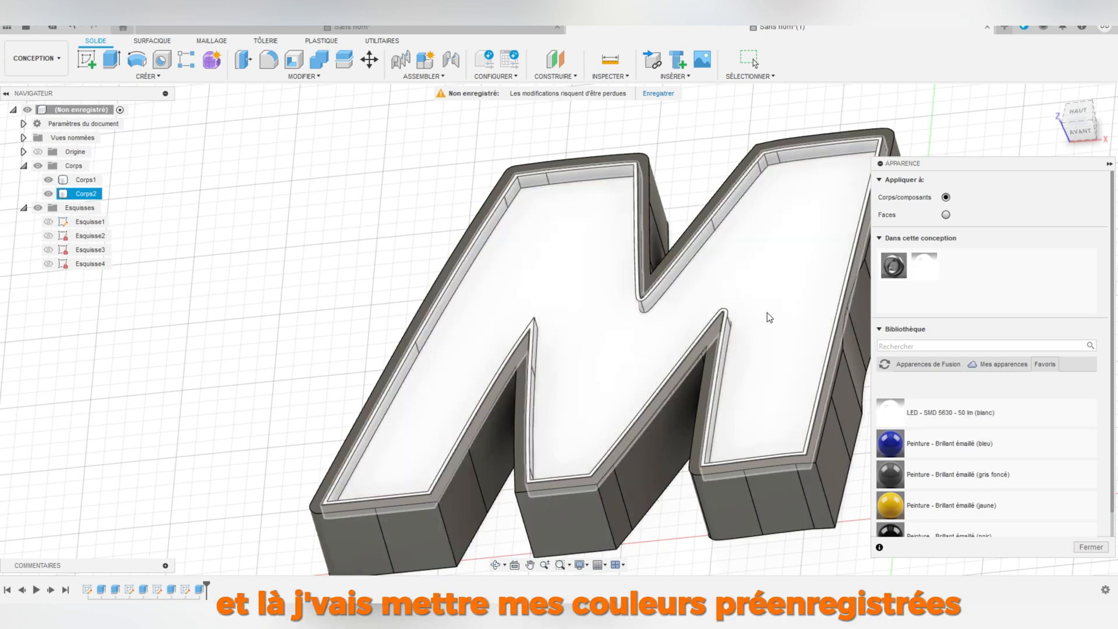
pyautogui.moveTo(890, 445)
pyautogui.mouseDown()
pyautogui.moveTo(890, 461)
pyautogui.moveTo(577, 343)
pyautogui.mouseUp()
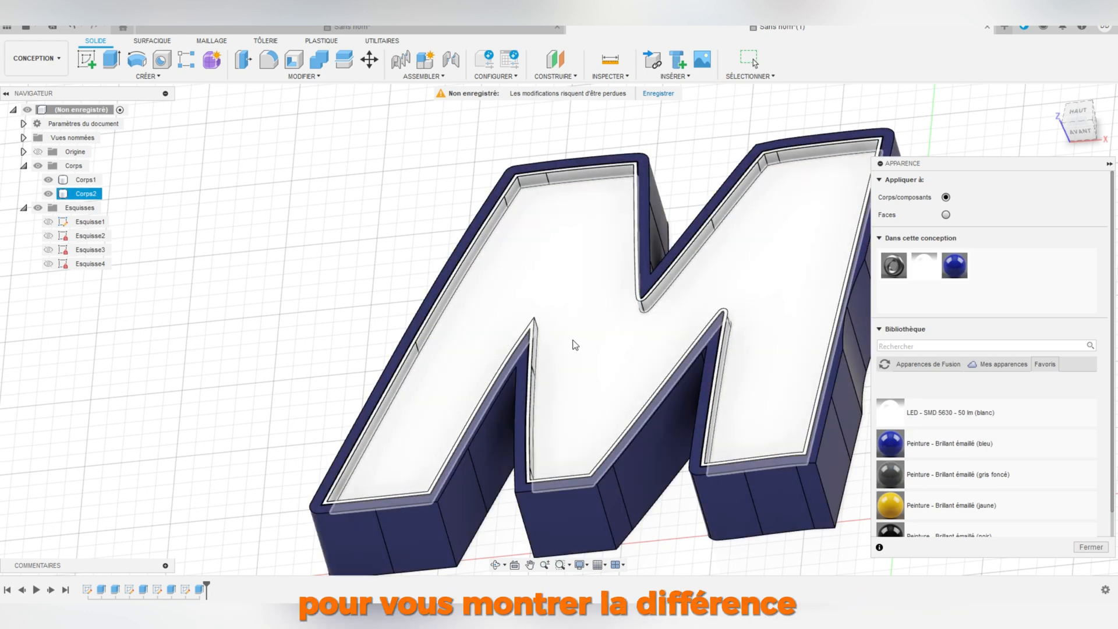
pyautogui.press('Escape')
# Step: Show the original letter sketch and hide both the M's letter body and its cover
pyautogui.moveTo(609, 354); pyautogui.dragTo(506, 312, button='middle')
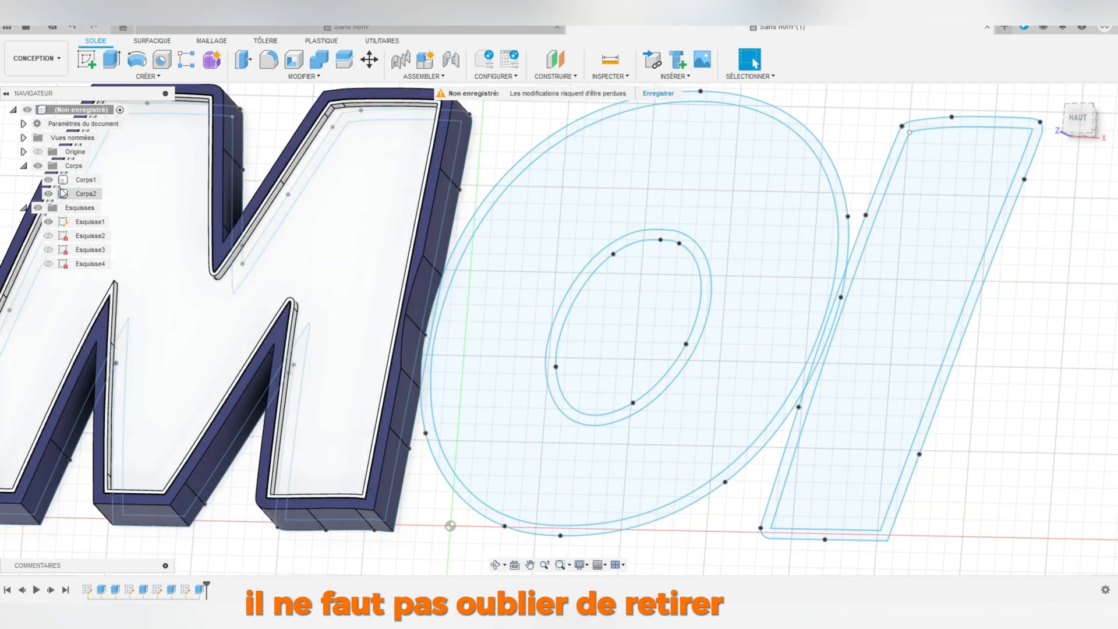
pyautogui.click(49, 181)
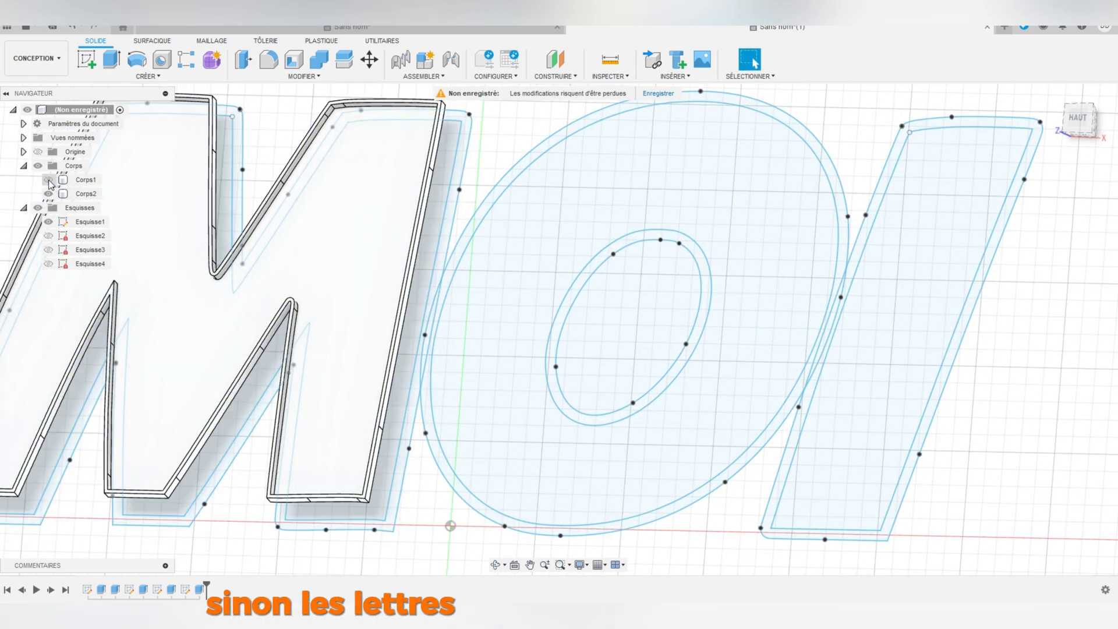
pyautogui.click(49, 194)
pyautogui.moveTo(485, 323); pyautogui.dragTo(389, 321, button='middle')
# Step: Extrude the O's outer and inner wall profiles 25 mm as new bodies, including the overlap with the neighbouring I
pyautogui.press('e')
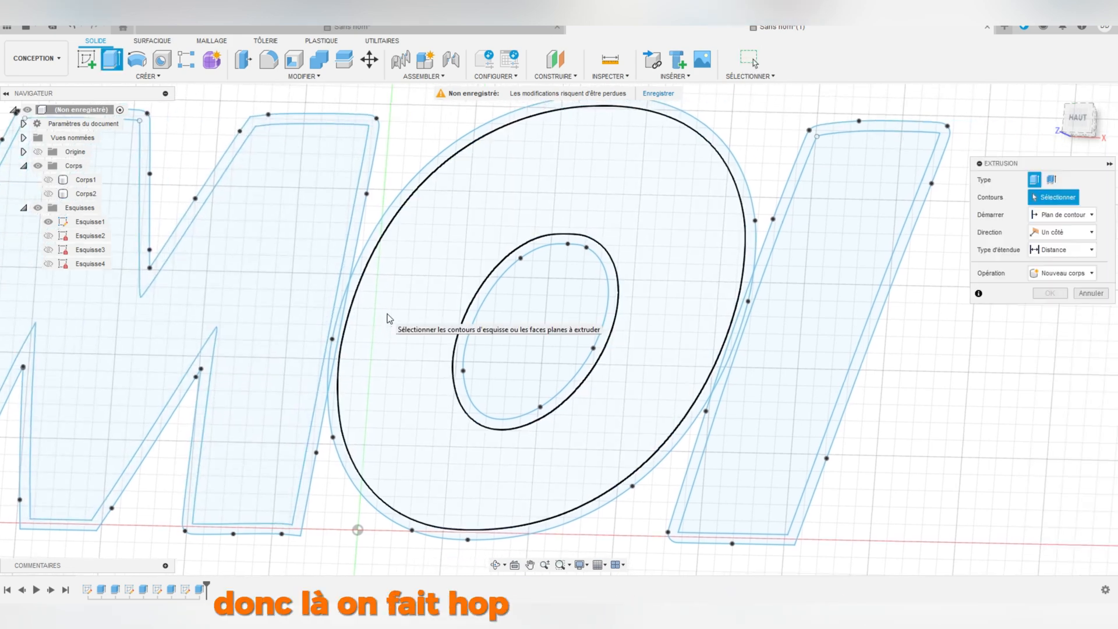
pyautogui.click(696, 424)
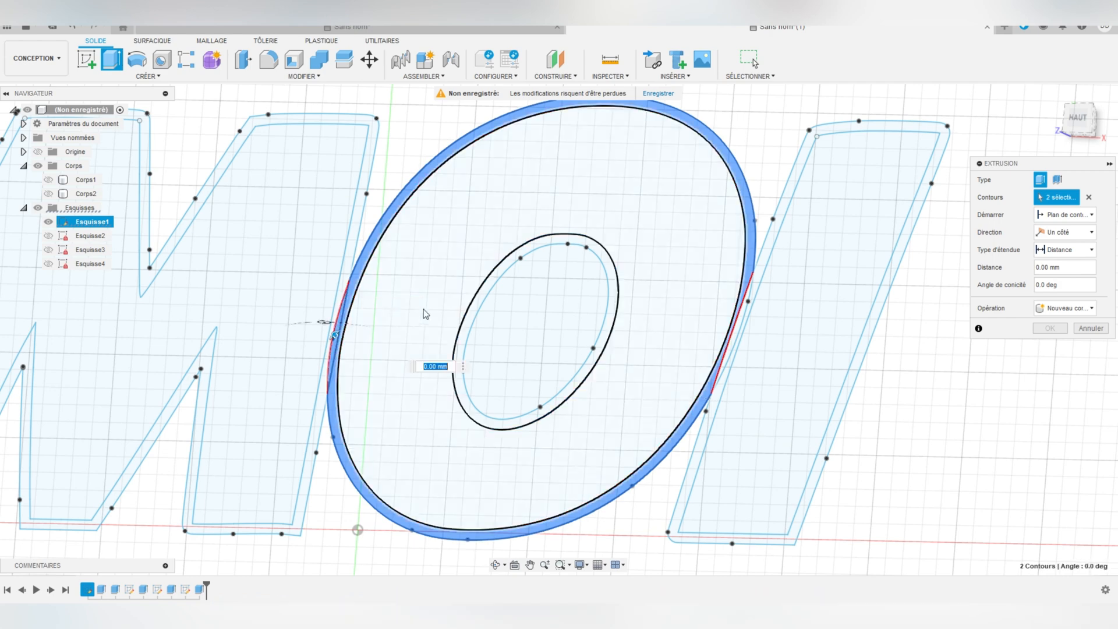
pyautogui.click(481, 300)
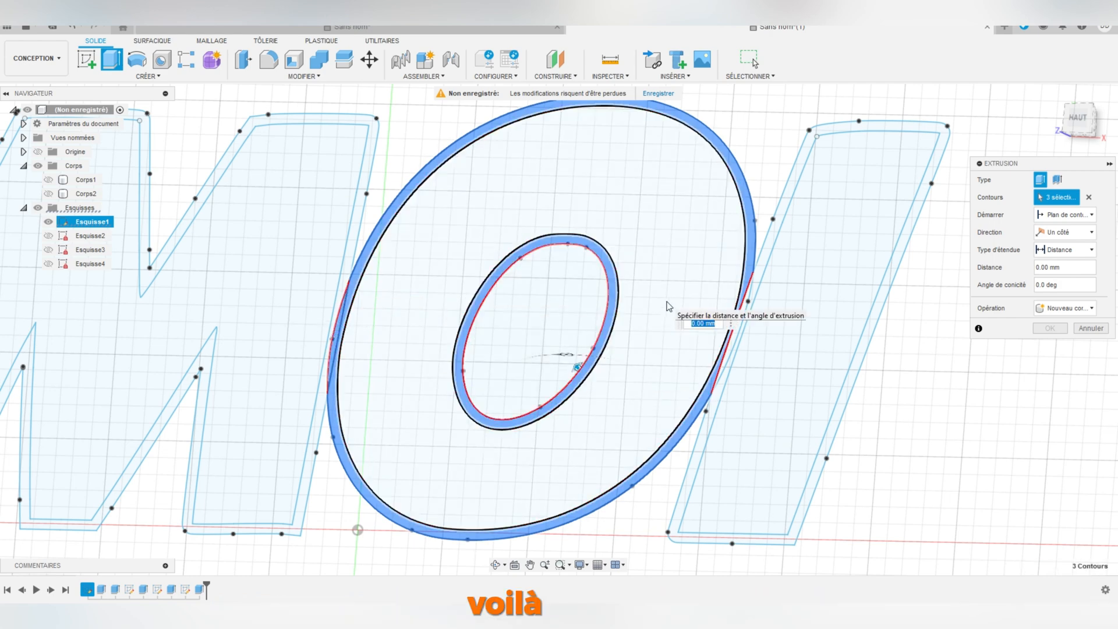
pyautogui.write('25')
pyautogui.press('Return')
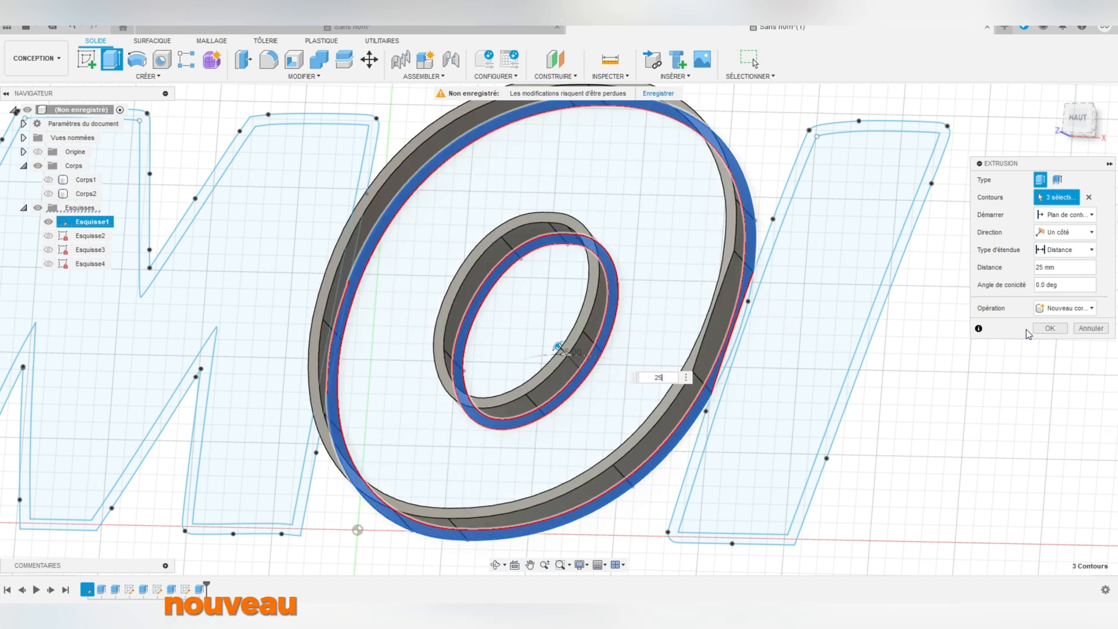
pyautogui.click(1051, 329)
# Step: Extrude the O's floor area 2 mm, joined to the outer and inner walls, and hide the original letter sketch
pyautogui.press('e')
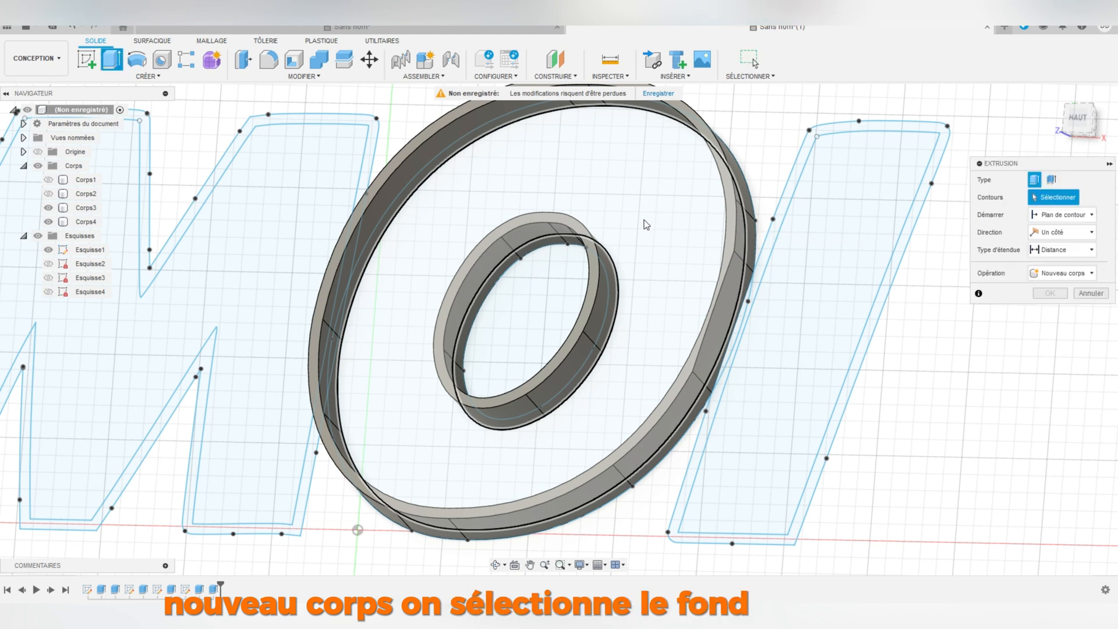
pyautogui.click(591, 173)
pyautogui.write('2')
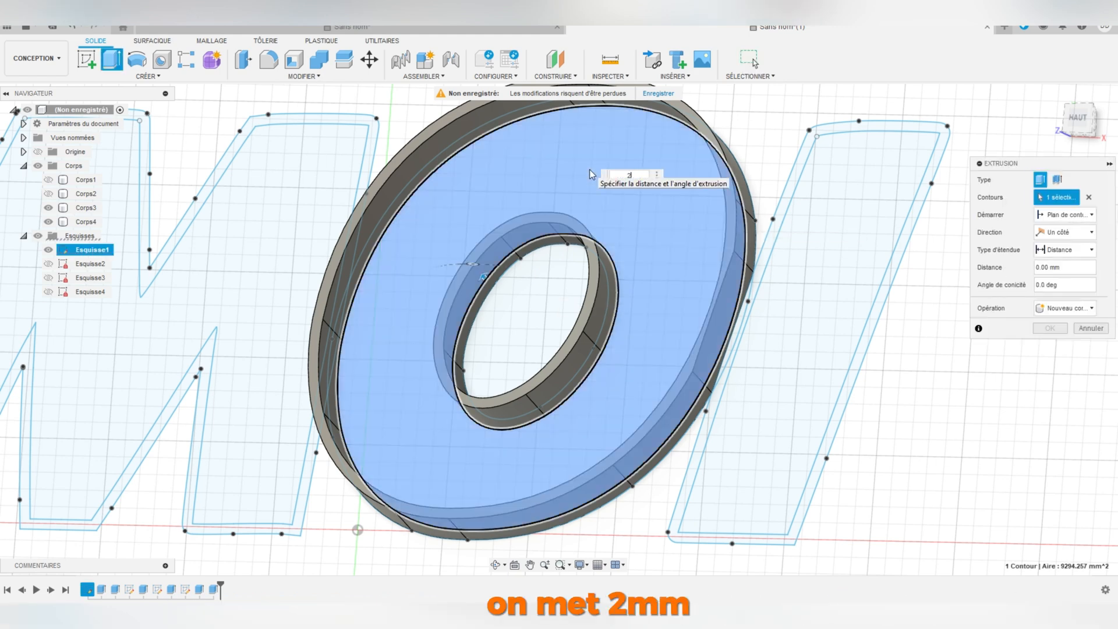
pyautogui.press('Return')
pyautogui.click(1050, 329)
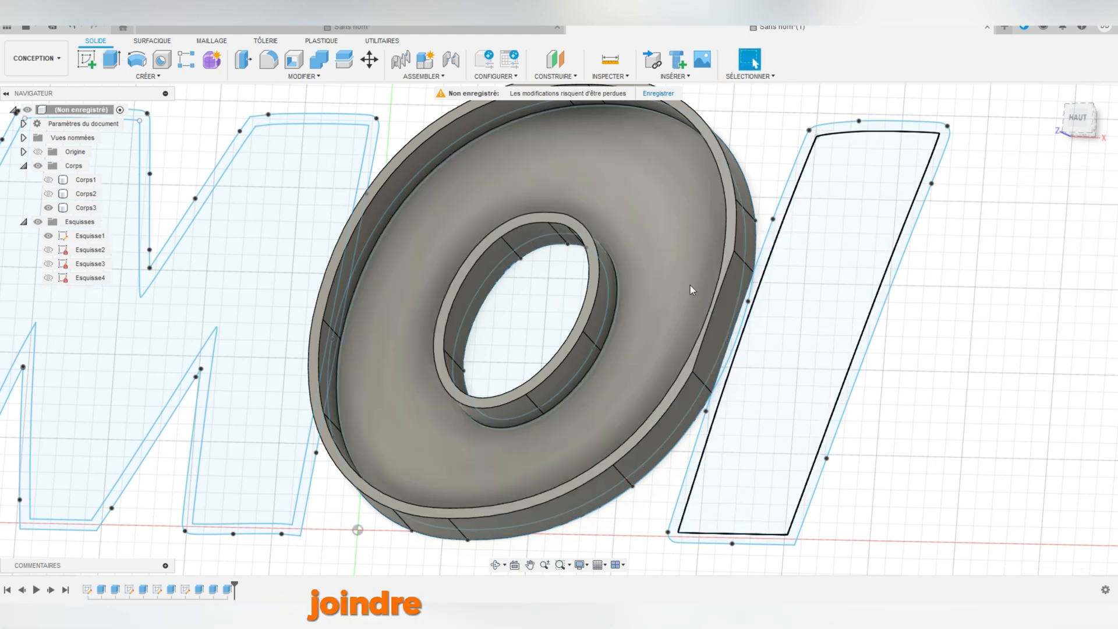
pyautogui.click(49, 235)
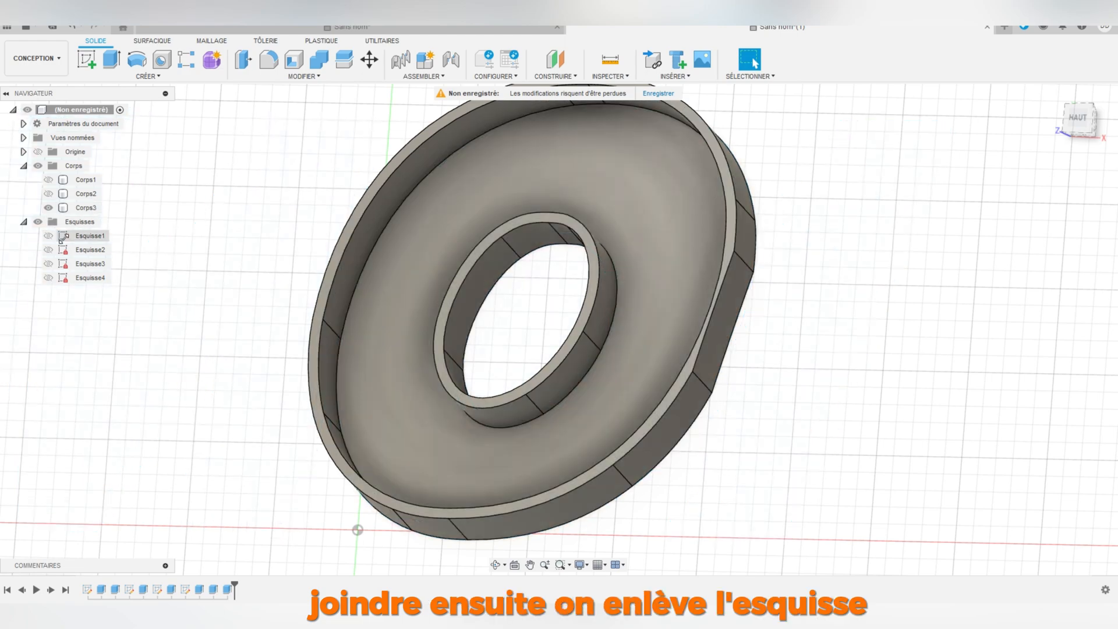
# Step: Start a sketch on the O's floor and offset the inside edge of the outer wall 1.2 mm inward
pyautogui.click(89, 60)
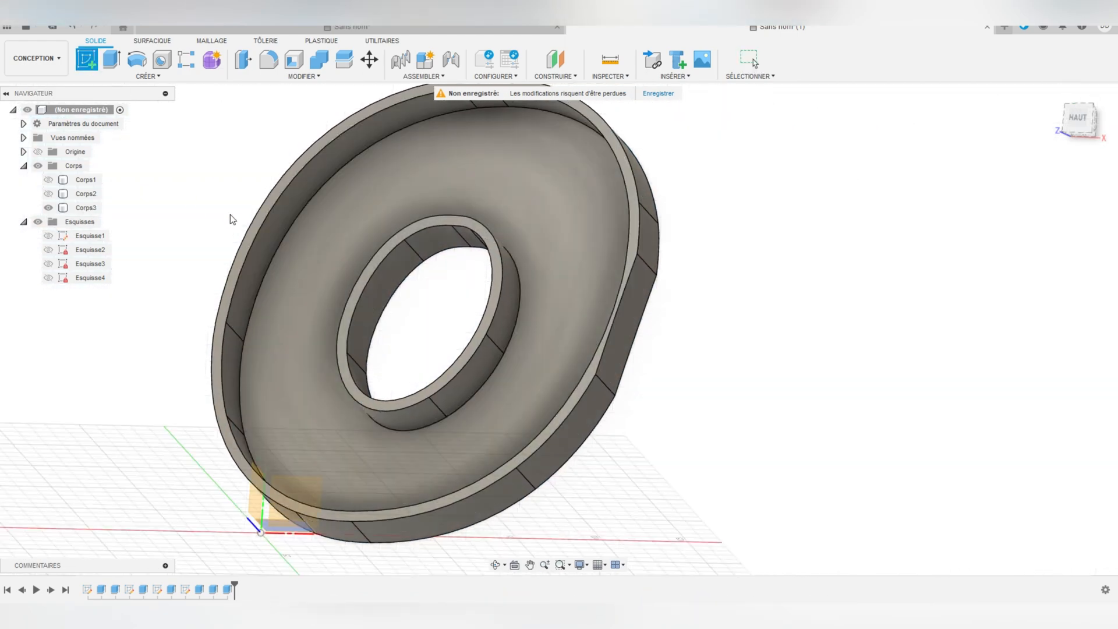
pyautogui.click(306, 242)
pyautogui.moveTo(614, 207); pyautogui.dragTo(384, 349, button='middle')
pyautogui.click(293, 57)
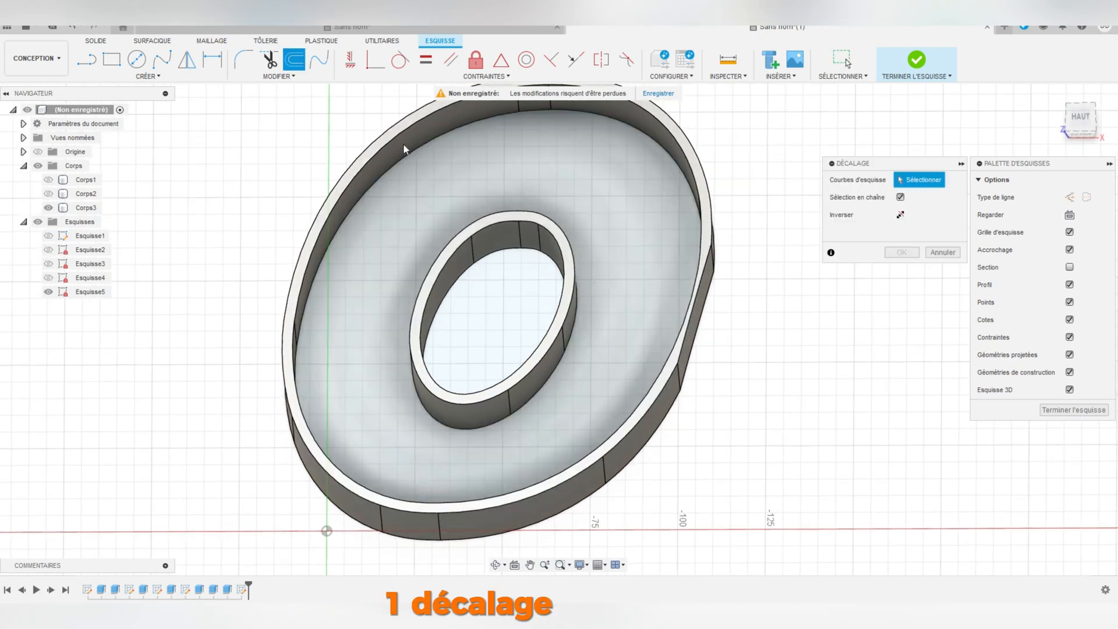
pyautogui.click(414, 153)
pyautogui.write('1.2')
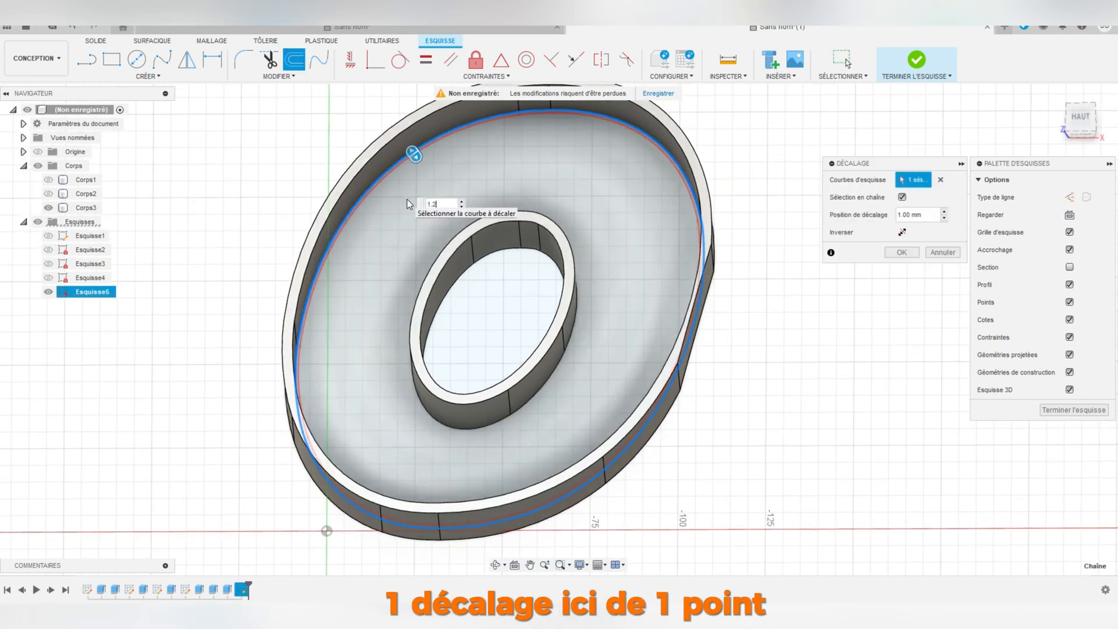
pyautogui.press('Return')
# Step: Offset the floor edge around the O's central hole wall by 1.2 mm towards the floor
pyautogui.click(293, 57)
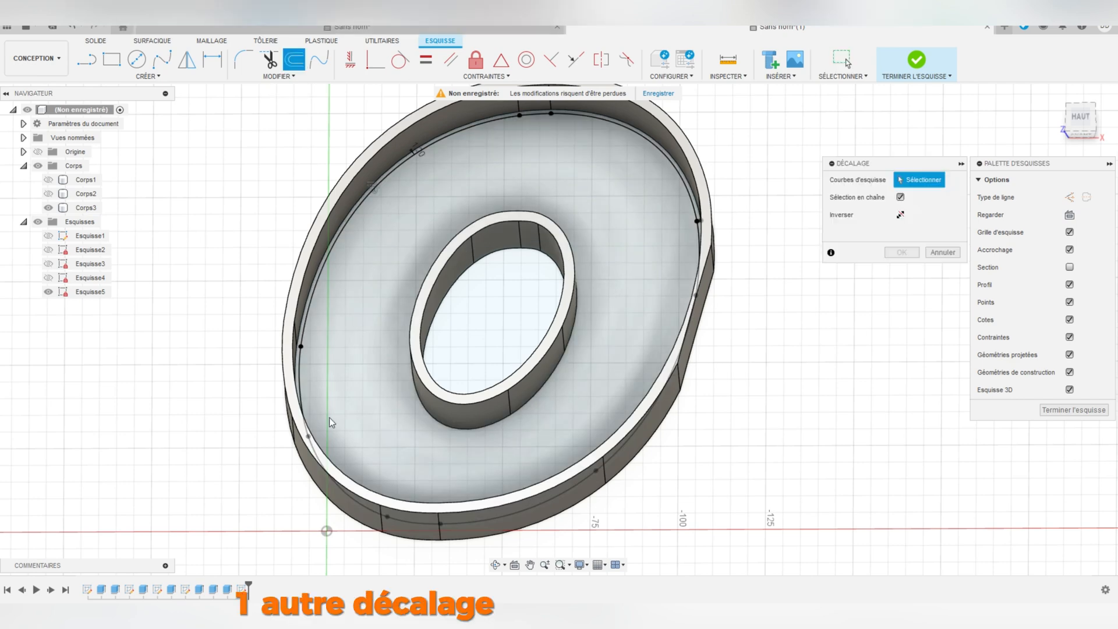
pyautogui.click(502, 422)
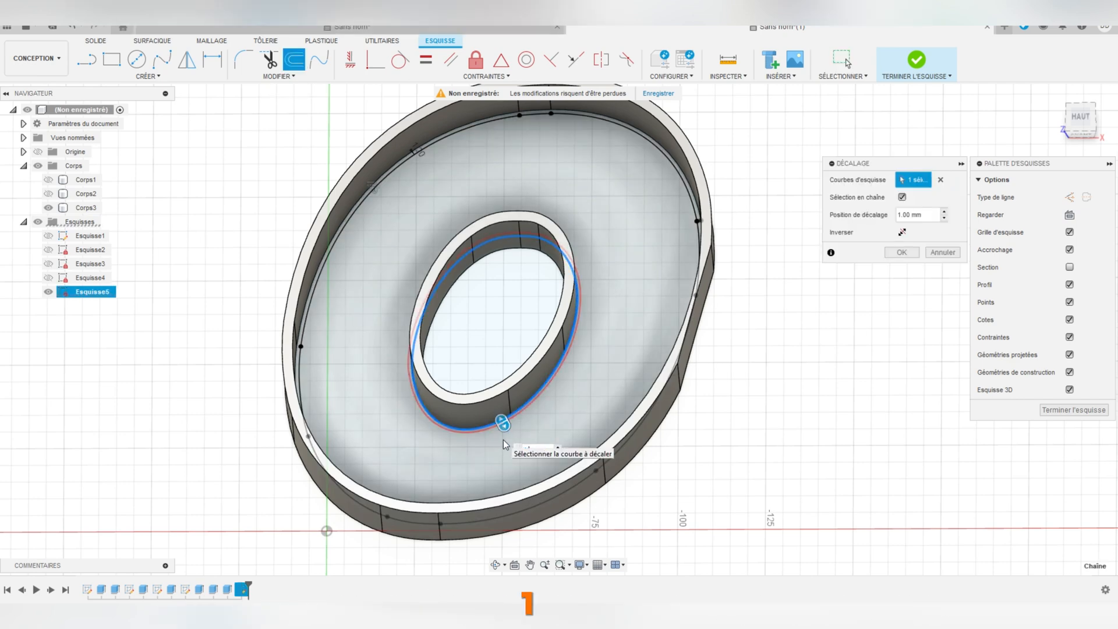
pyautogui.write('1.2')
pyautogui.click(901, 252)
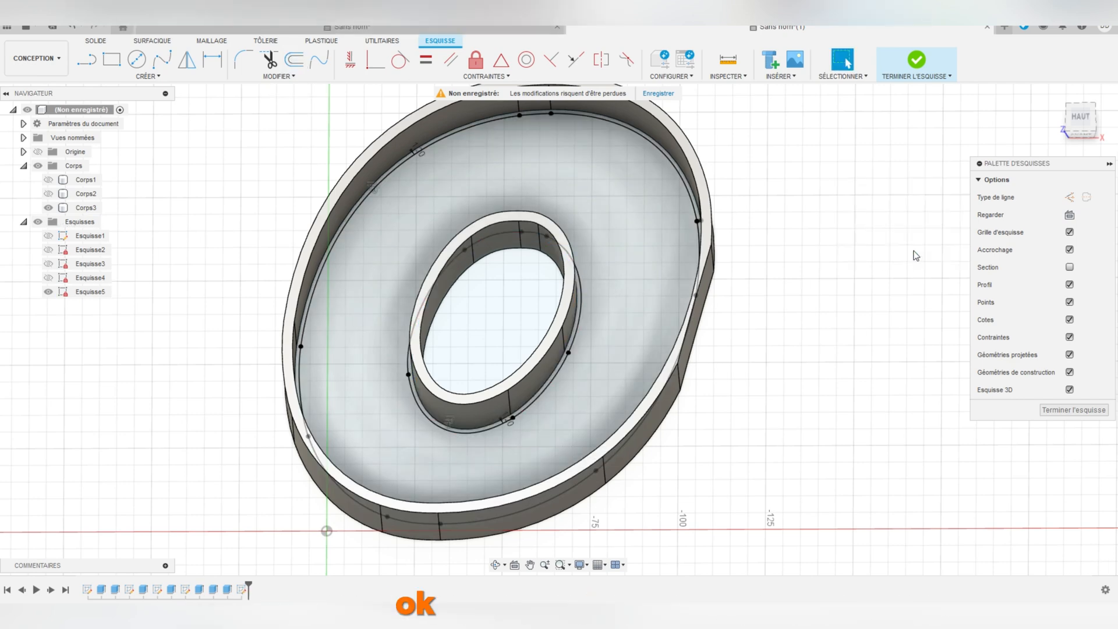
# Step: Extrude both thin offset rings of the O 18 mm, joined to the letter body, as inner ledges
pyautogui.press('e')
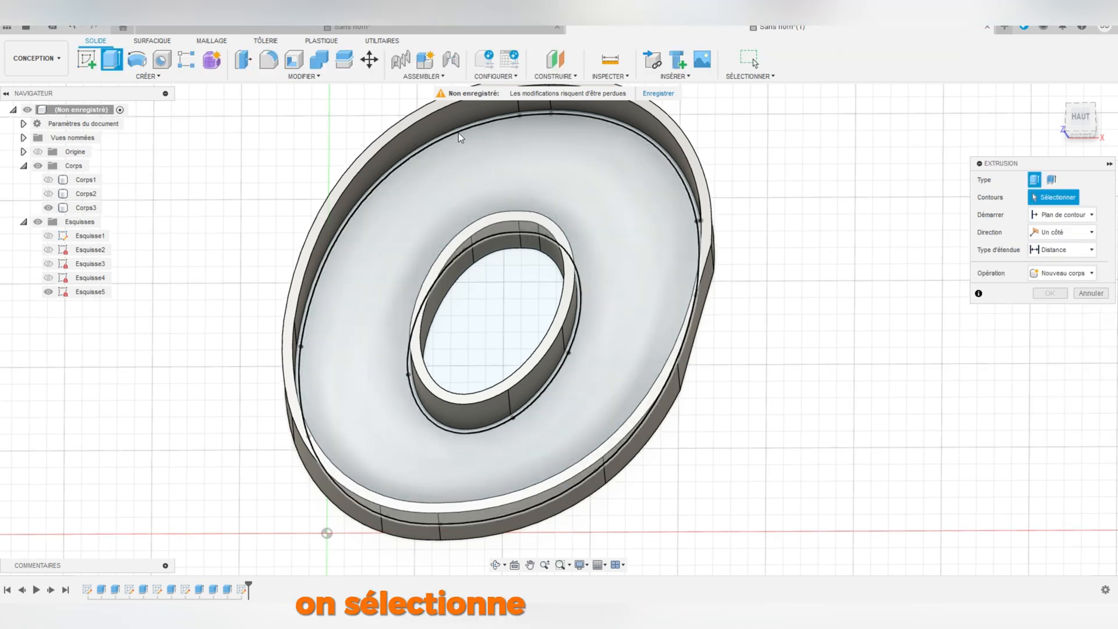
pyautogui.click(458, 131)
pyautogui.click(575, 324)
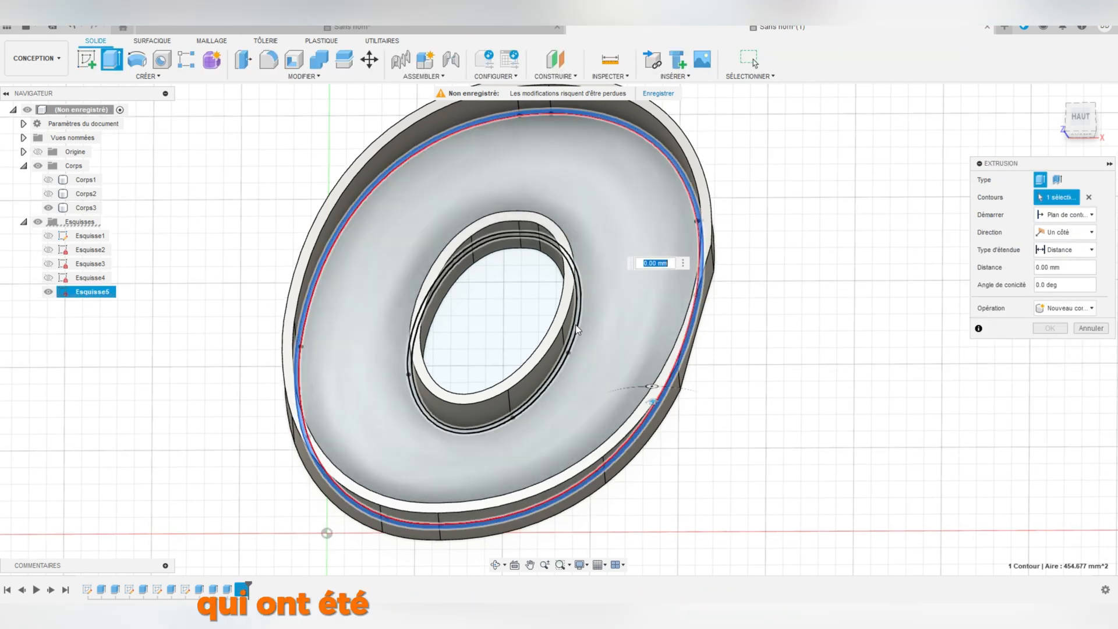
pyautogui.write('18')
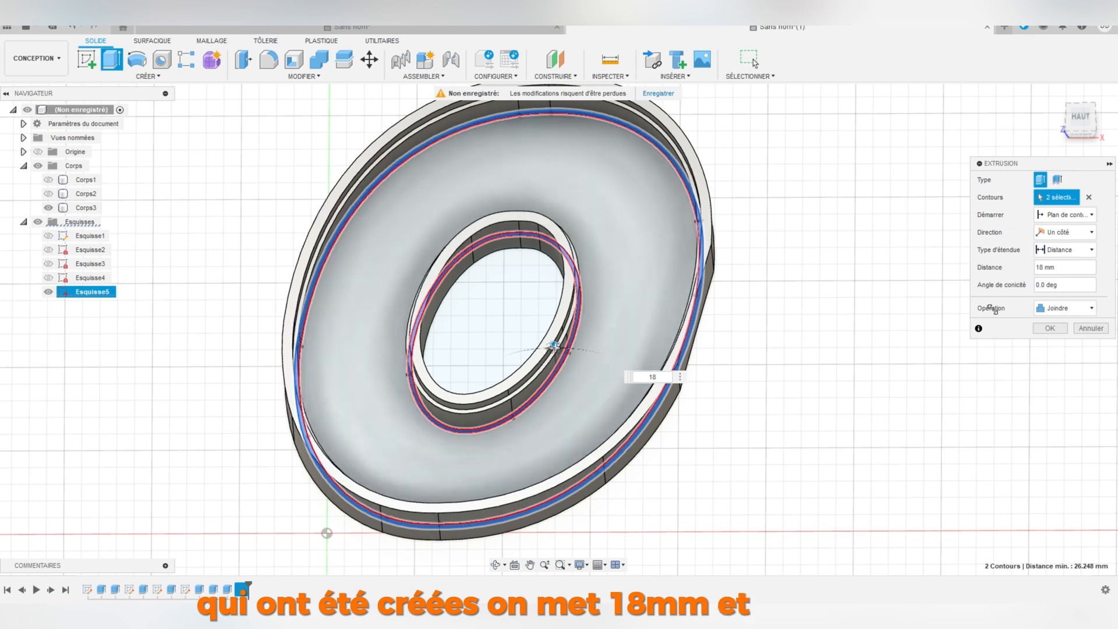
pyautogui.click(1055, 328)
pyautogui.moveTo(365, 268); pyautogui.dragTo(298, 241, button='middle')
pyautogui.press('Escape')
# Step: Sketch on top of the O's outer ledge and offset its edge next to the outer wall 0.2 mm inward
pyautogui.click(86, 59)
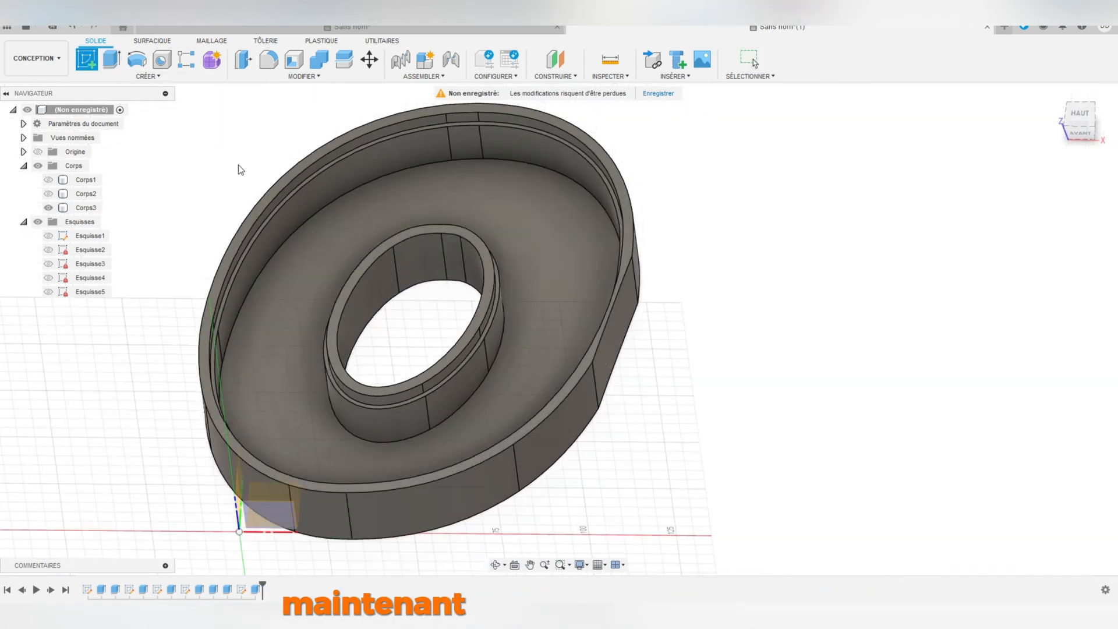
pyautogui.scroll(5, 290, 169)
pyautogui.scroll(-3, 303, 180)
pyautogui.click(327, 198)
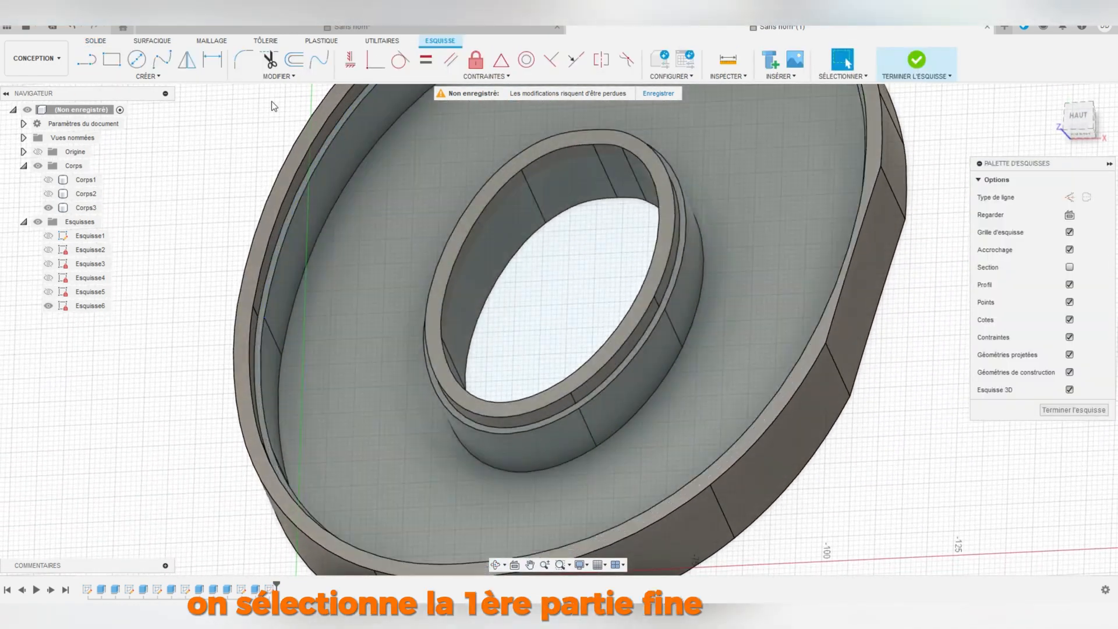
pyautogui.click(294, 64)
pyautogui.click(338, 119)
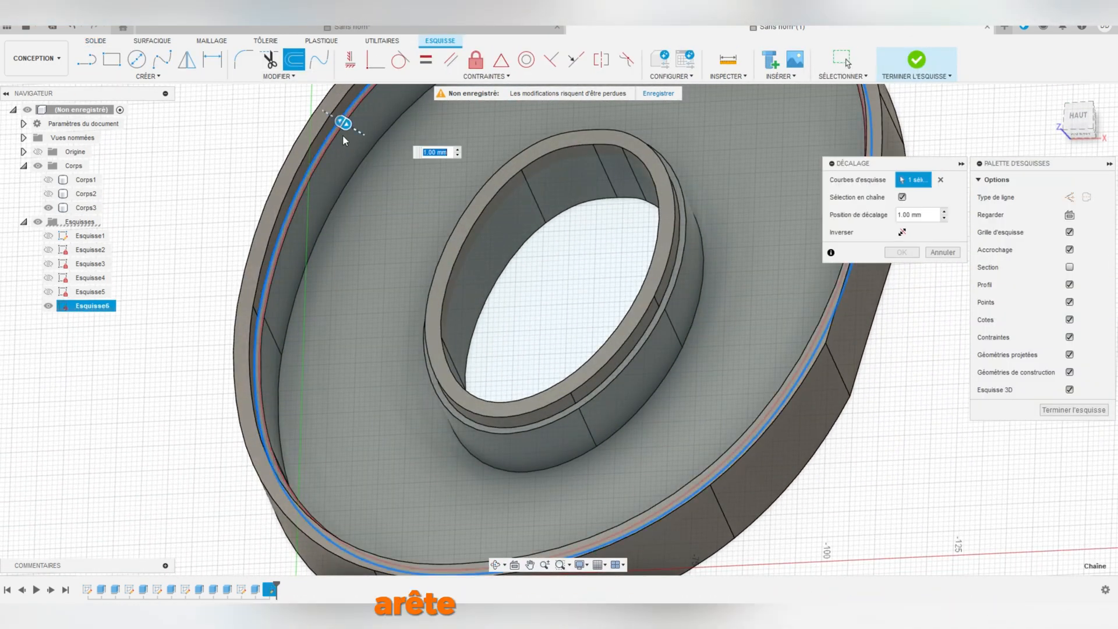
pyautogui.write('0.2')
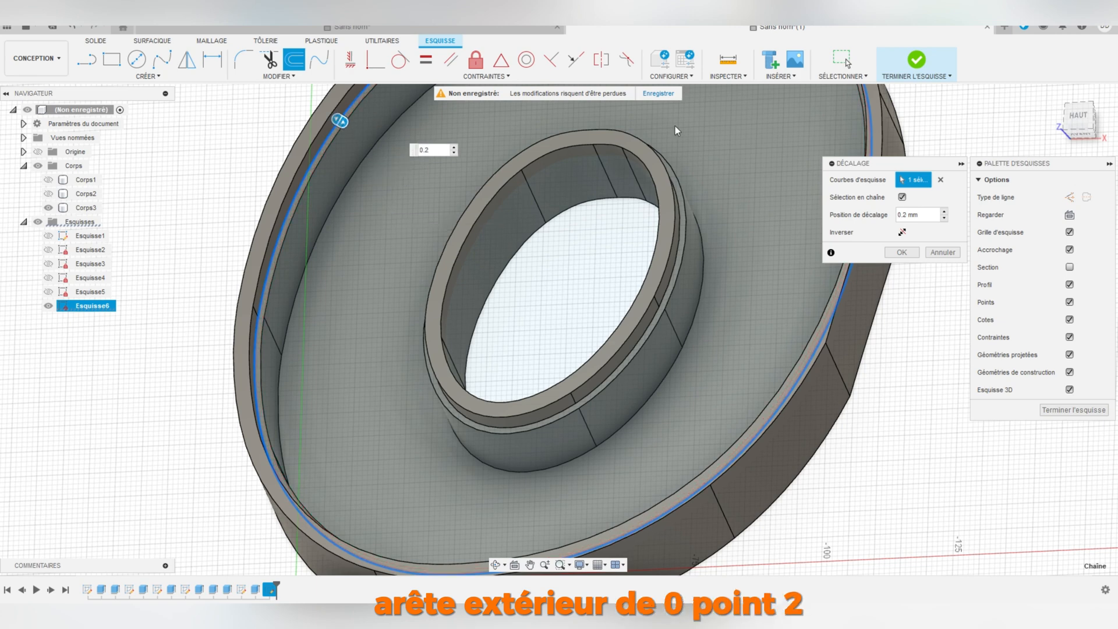
pyautogui.click(902, 252)
# Step: Extrude the thin ring profile on the outer ledge 5 mm as a new body for the cover's outer rim
pyautogui.press('e')
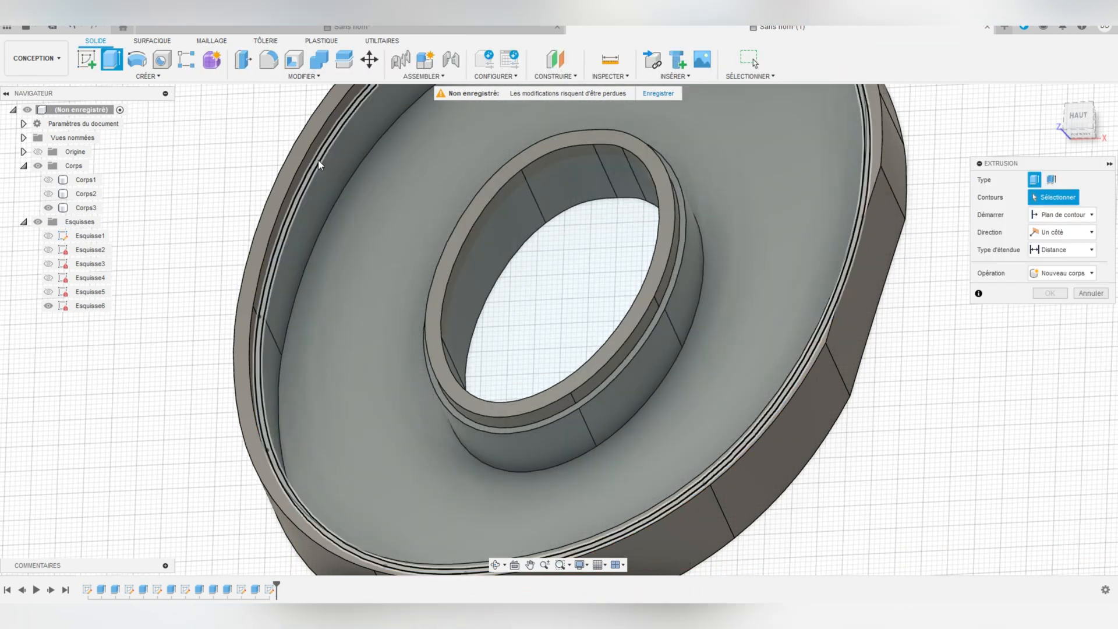
pyautogui.click(319, 165)
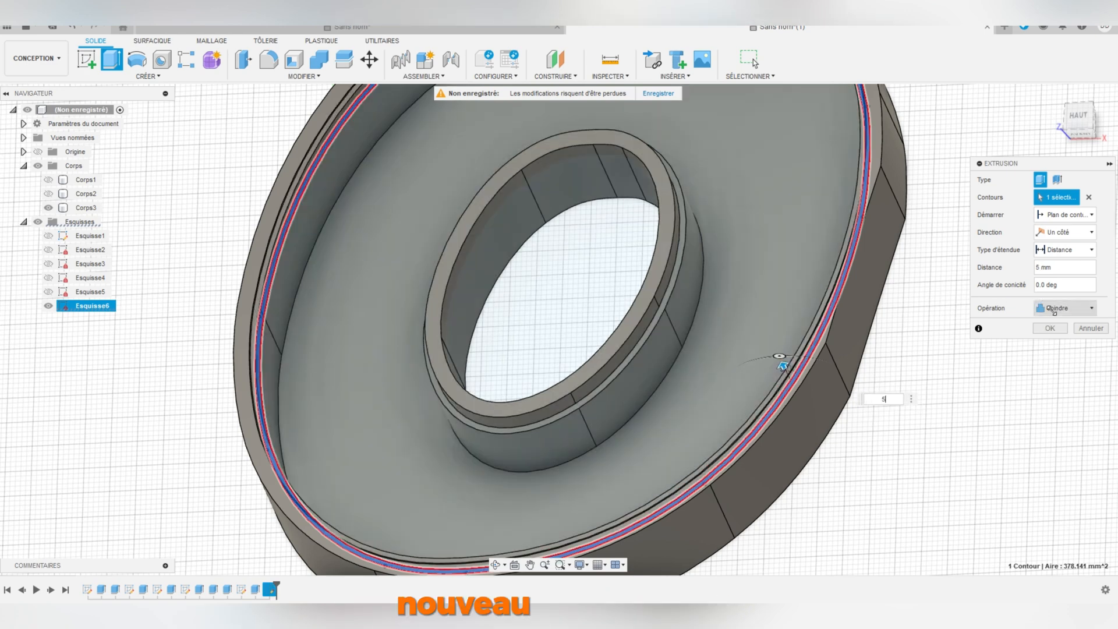
pyautogui.click(1065, 309)
pyautogui.click(1057, 359)
pyautogui.moveTo(387, 156); pyautogui.dragTo(341, 160, button='middle')
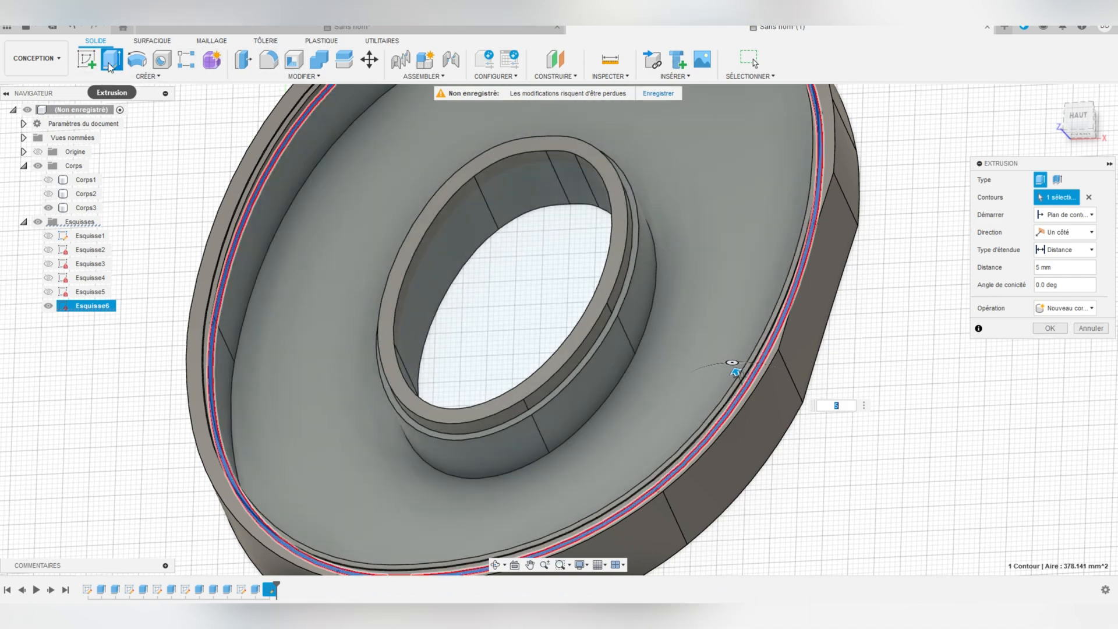
# Step: Sketch on top of the ledge around the O's central hole and offset its edge next to the wall 0.2 mm outward
pyautogui.click(87, 60)
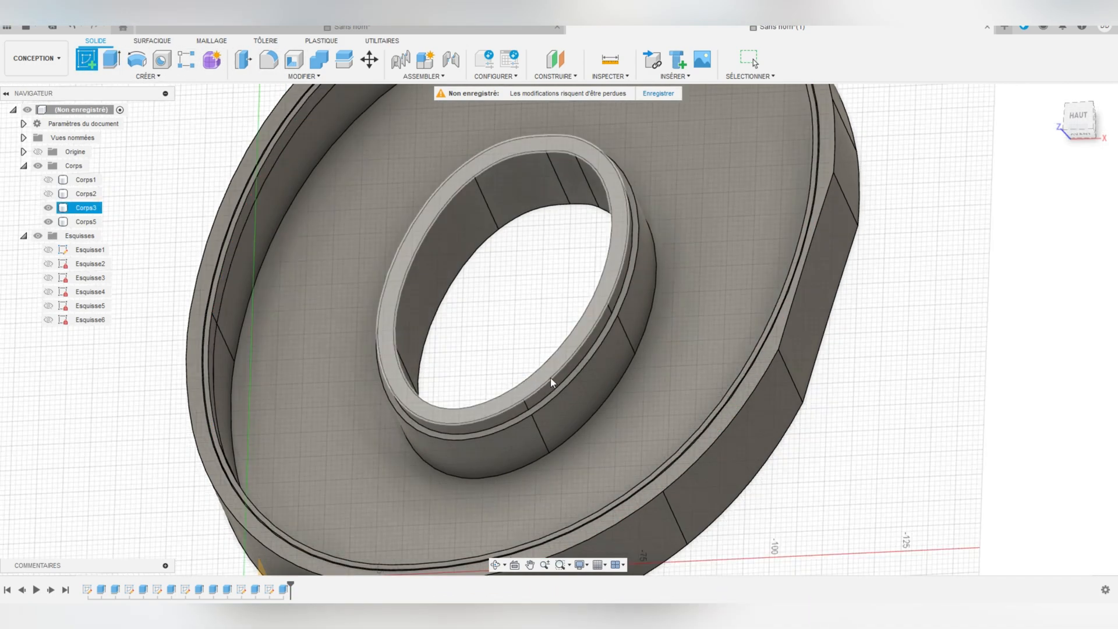
pyautogui.click(592, 352)
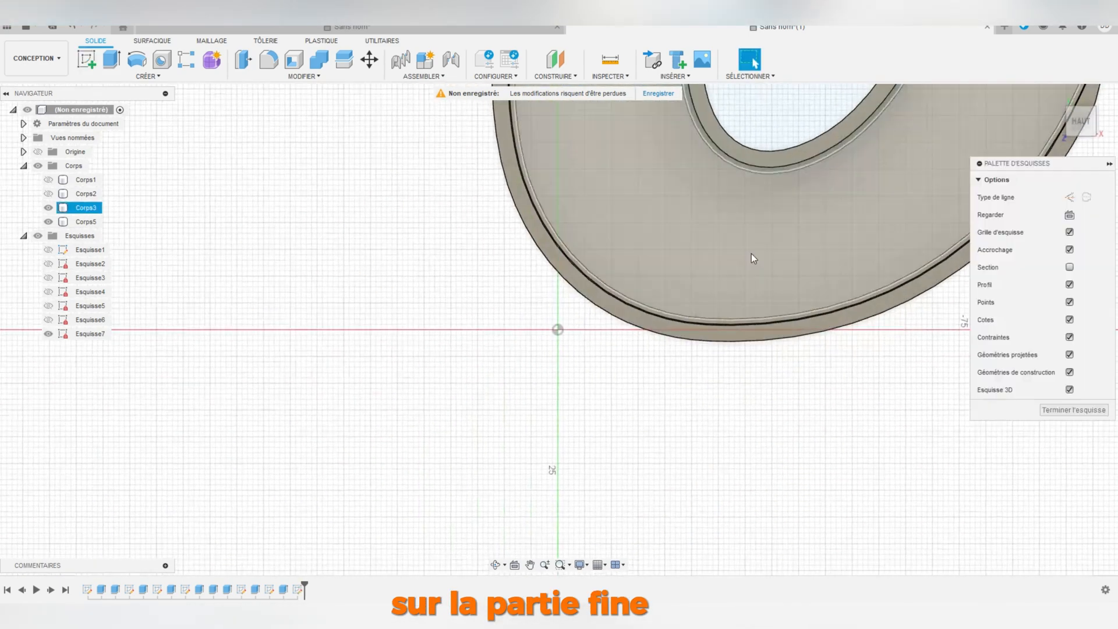
pyautogui.press('o')
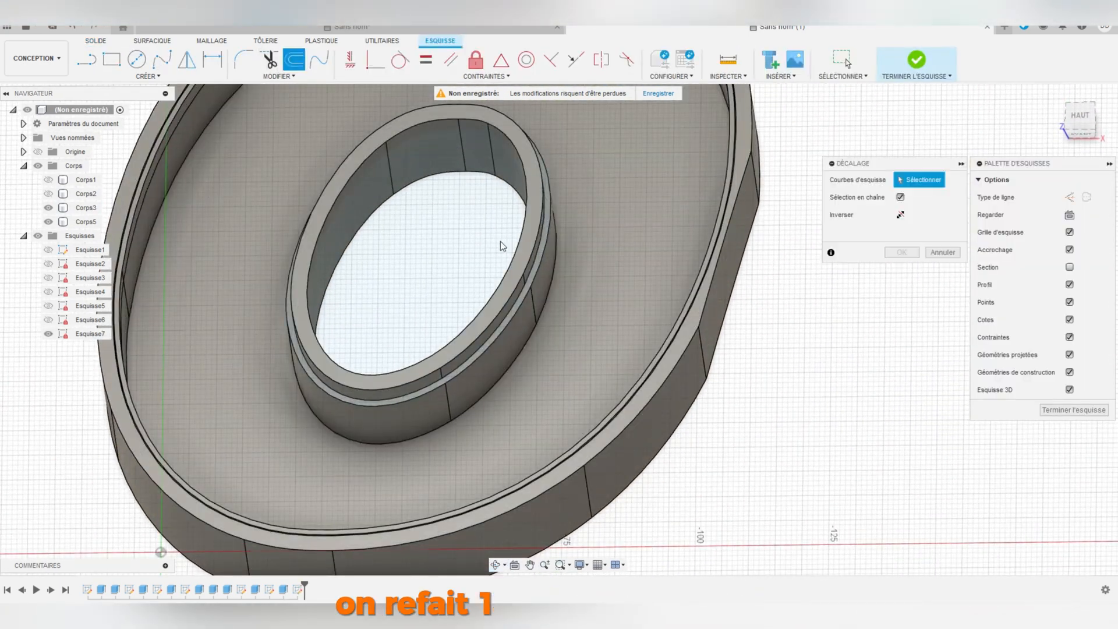
pyautogui.click(529, 274)
pyautogui.write('0.2')
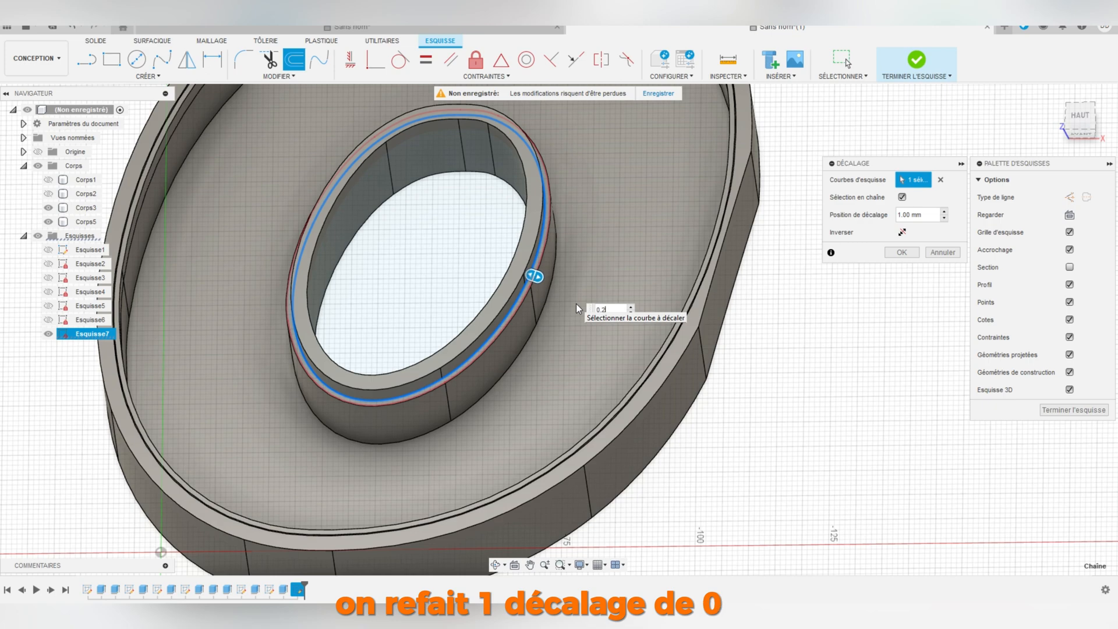
pyautogui.press('Return')
# Step: Extrude the thin ring profile around the O's central hole 5 mm as a new body for the cover's inner rim
pyautogui.press('e')
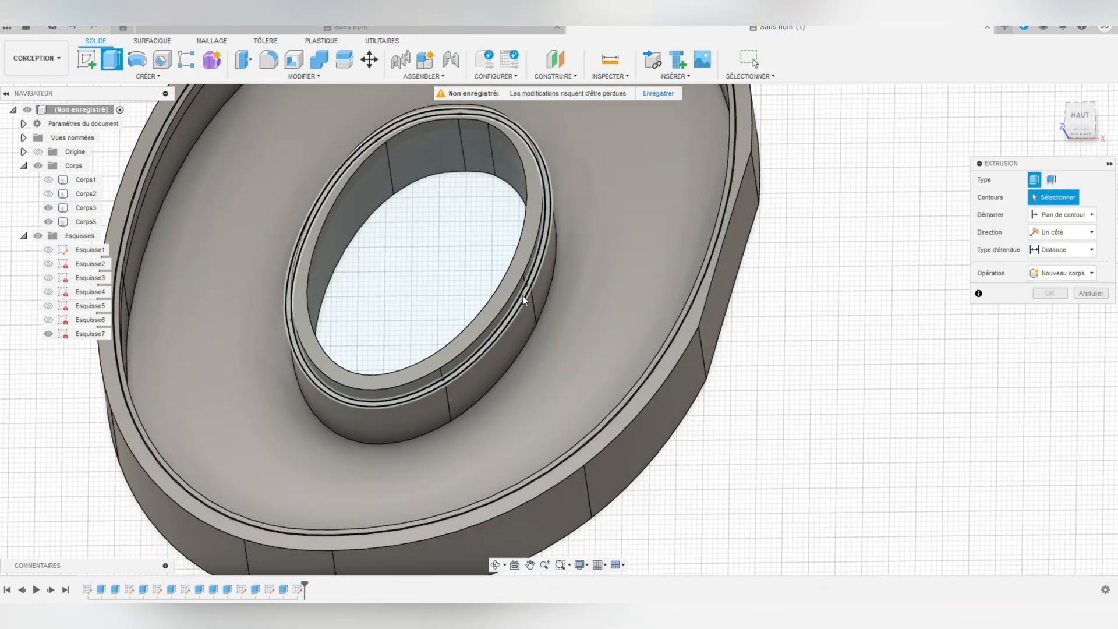
pyautogui.click(522, 295)
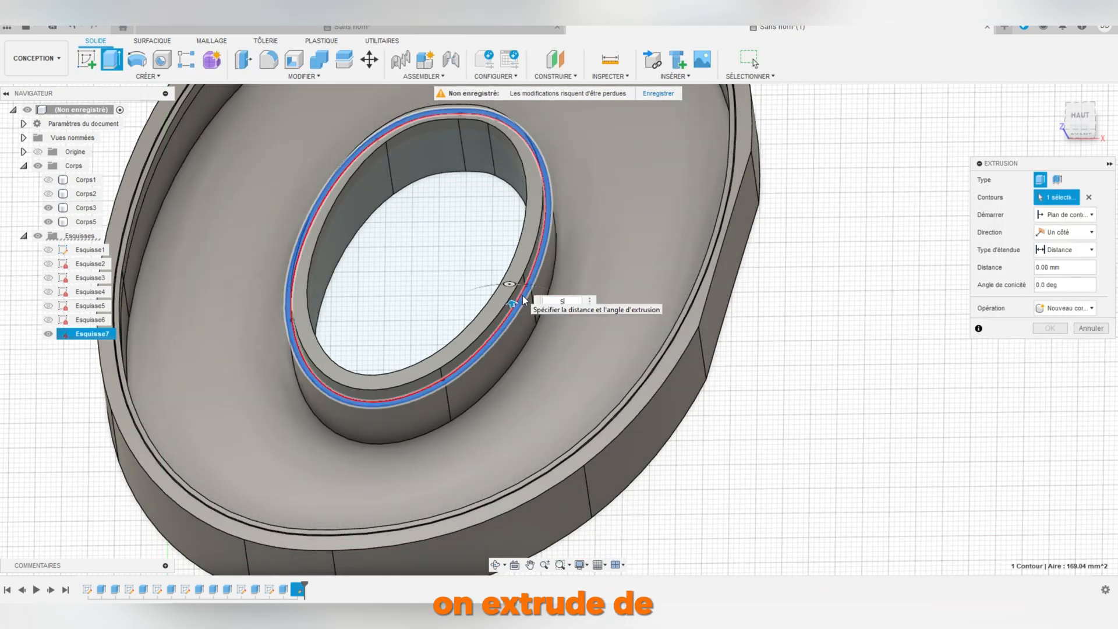
pyautogui.write('5')
pyautogui.click(1059, 309)
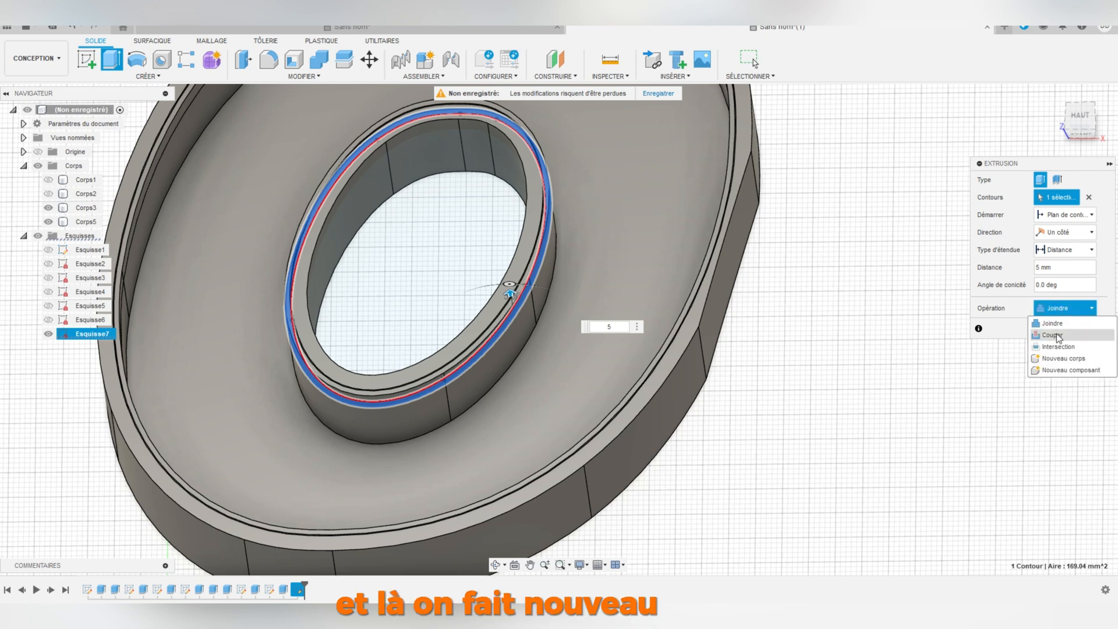
pyautogui.click(1048, 356)
pyautogui.click(1058, 329)
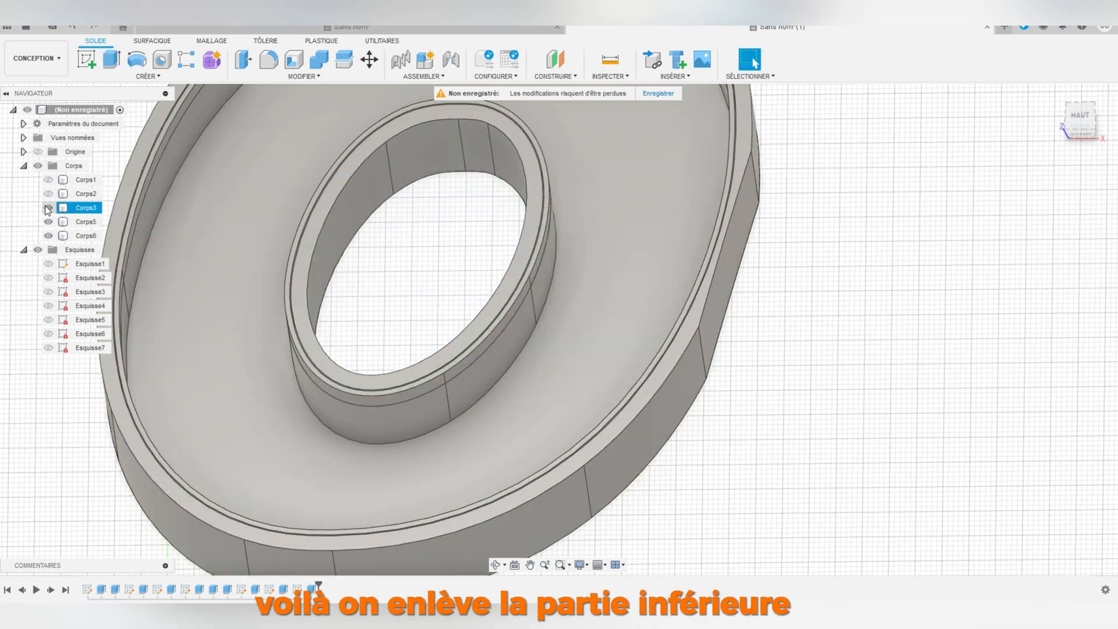
# Step: Hide the O's letter body and start a sketch on the underside of the cover's outer rim
pyautogui.click(49, 208)
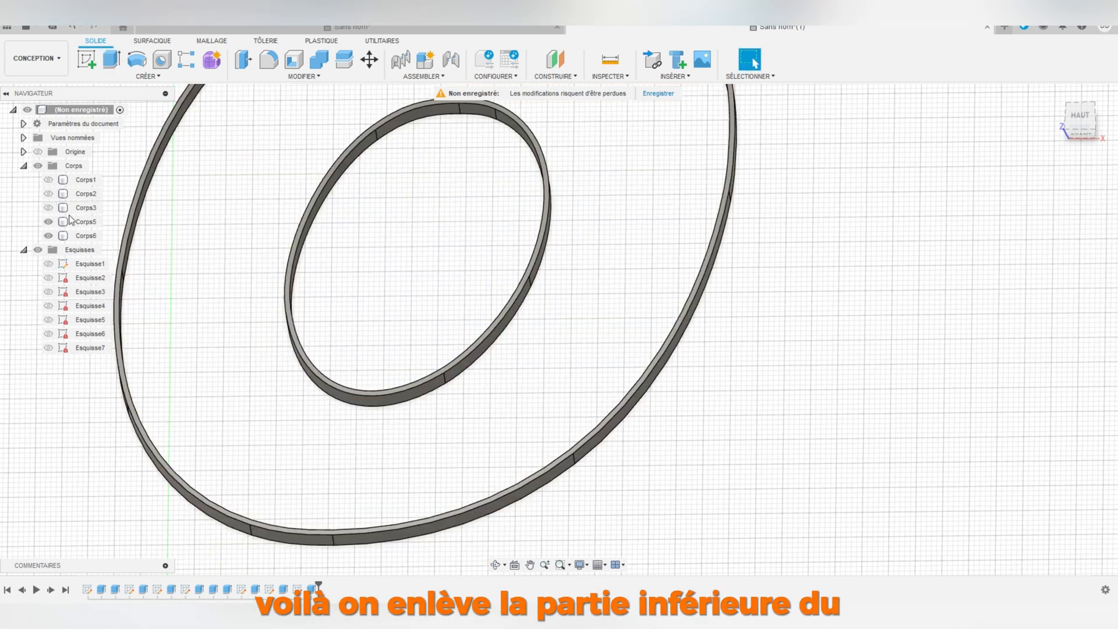
pyautogui.moveTo(225, 309)
pyautogui.keyDown('shift'); pyautogui.mouseDown(button='middle')
pyautogui.moveTo(335, 345)
pyautogui.moveTo(315, 350)
pyautogui.moveTo(334, 210)
pyautogui.mouseUp(button='middle'); pyautogui.keyUp('shift')
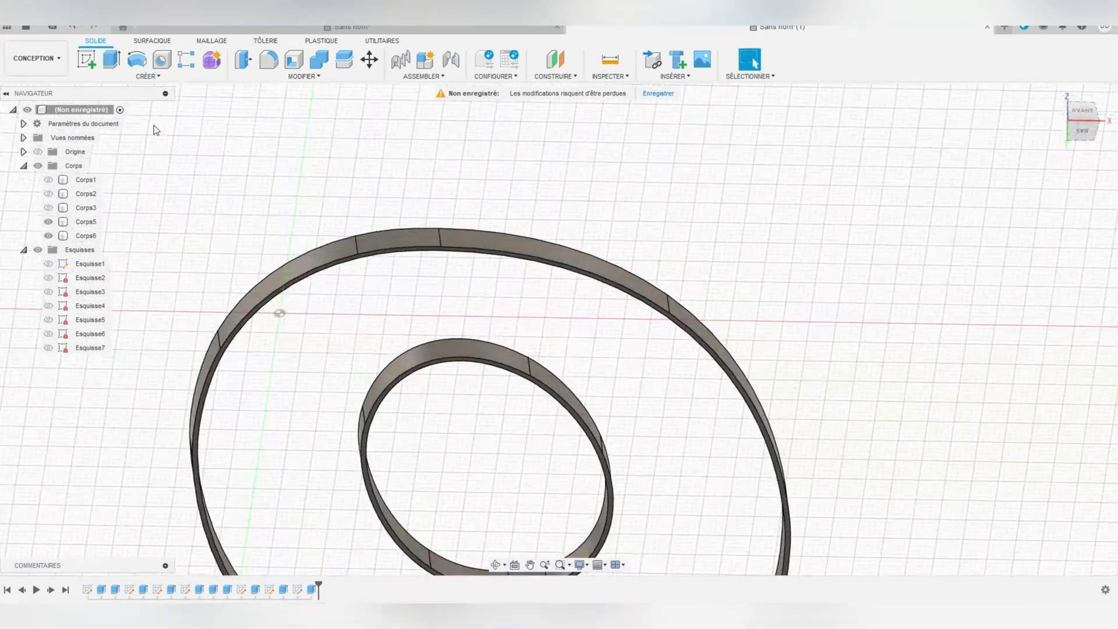
pyautogui.click(87, 60)
pyautogui.click(272, 323)
pyautogui.click(417, 254)
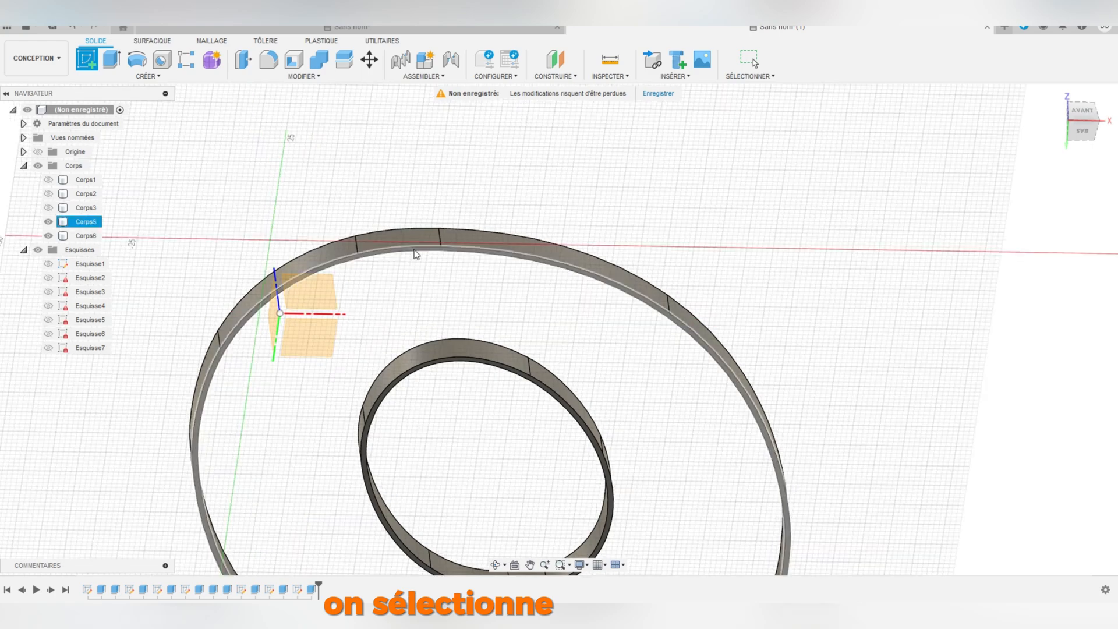
# Step: Extrude the full area inside the cover's outer rim by -0.6 mm, joined to both rims
pyautogui.press('e')
pyautogui.click(371, 327)
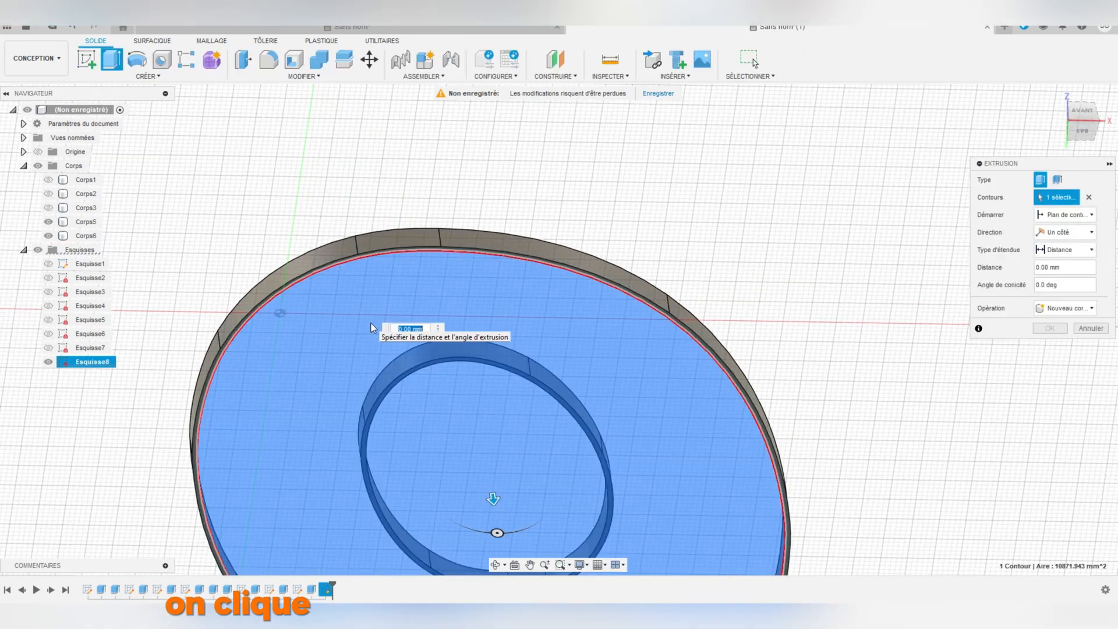
pyautogui.write('-0.6')
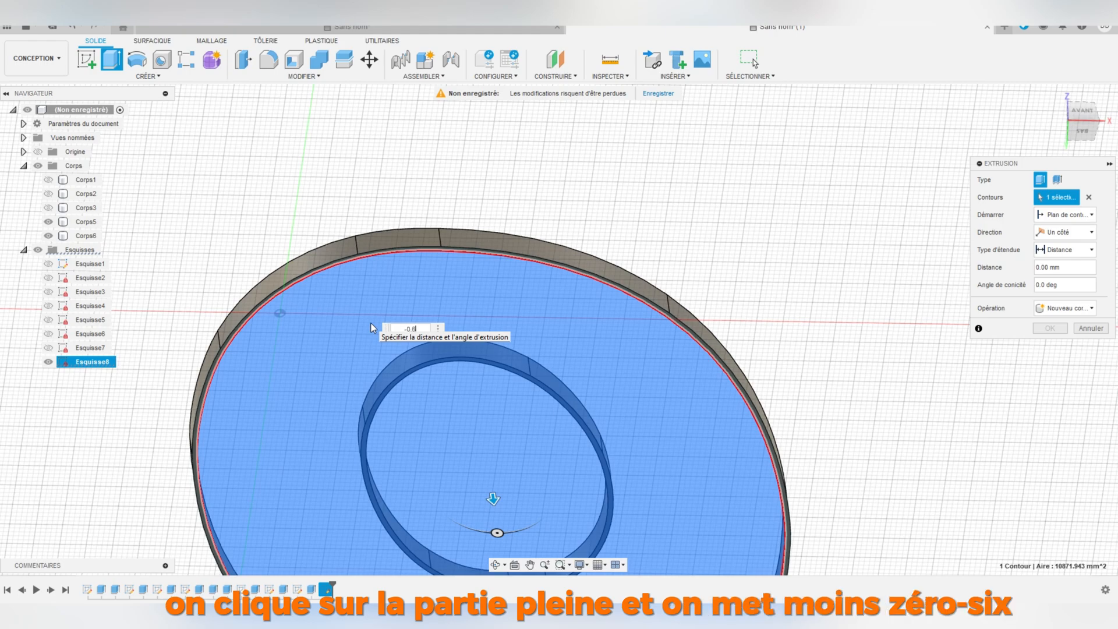
pyautogui.click(1065, 308)
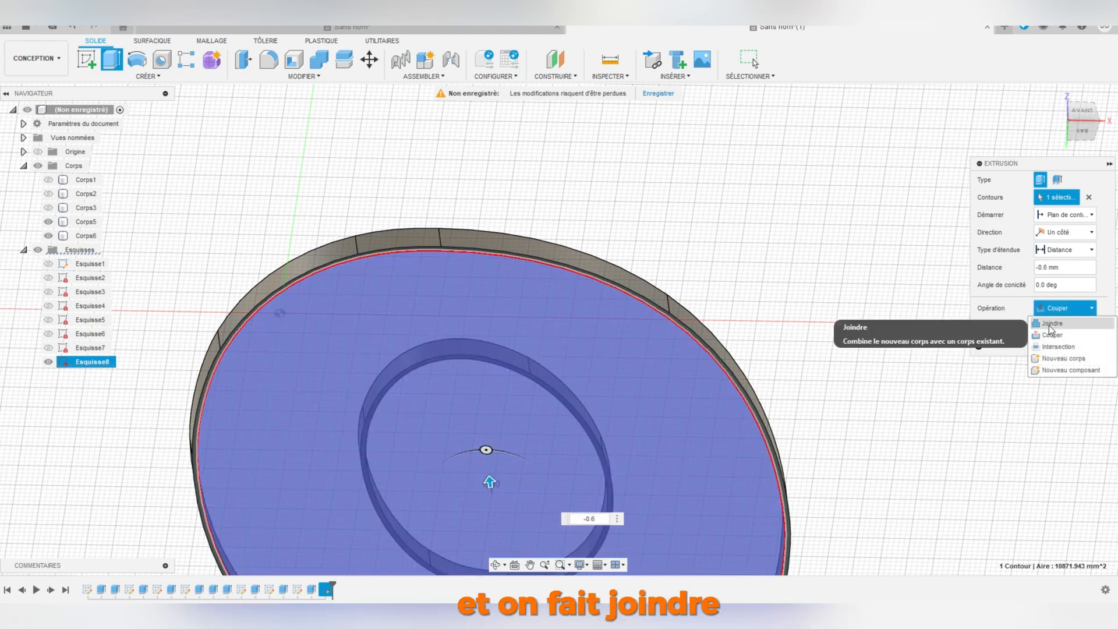
pyautogui.click(1048, 325)
pyautogui.click(1051, 329)
pyautogui.keyDown('shift'); pyautogui.moveTo(739, 274); pyautogui.dragTo(652, 315, button='middle'); pyautogui.keyUp('shift')
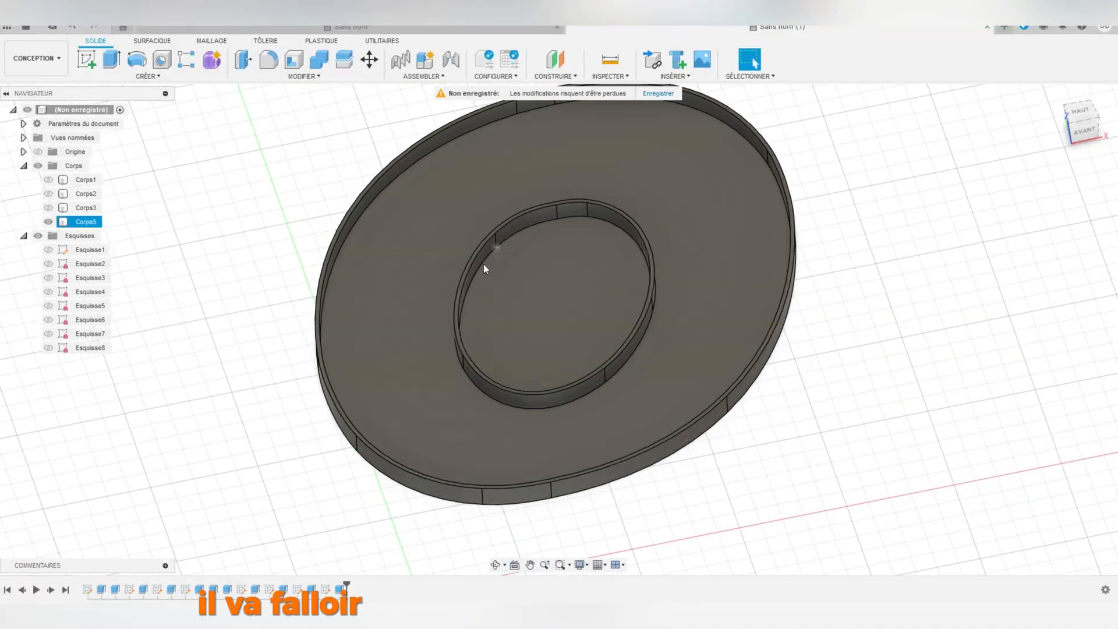
# Step: Cut the closed face inside the cover's inner rim by -5 mm to open the O's central hole
pyautogui.click(532, 266)
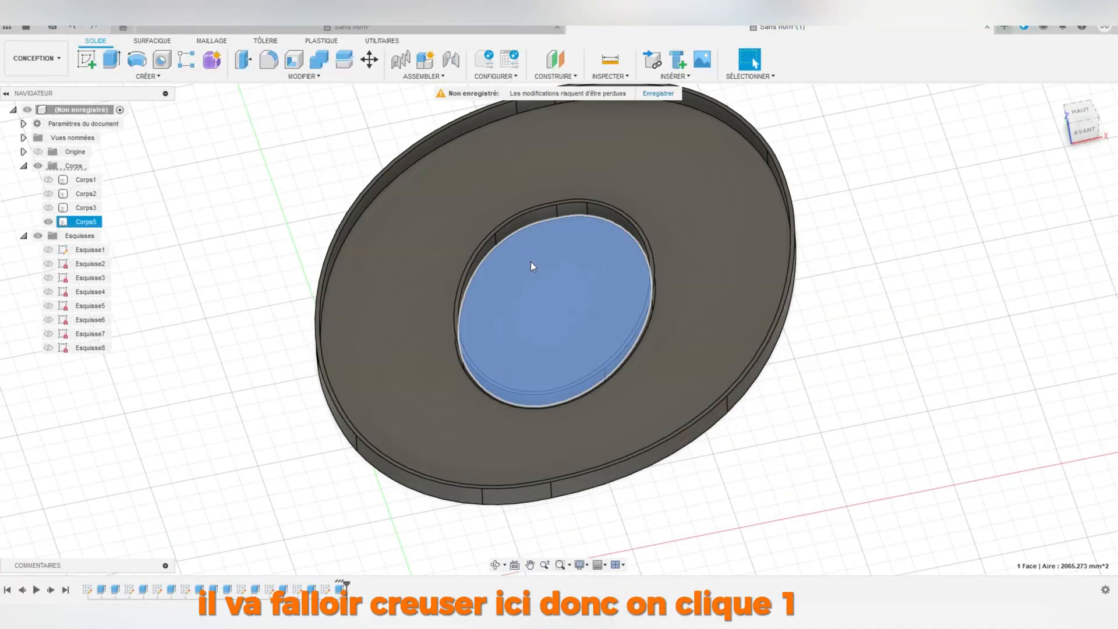
pyautogui.press('e')
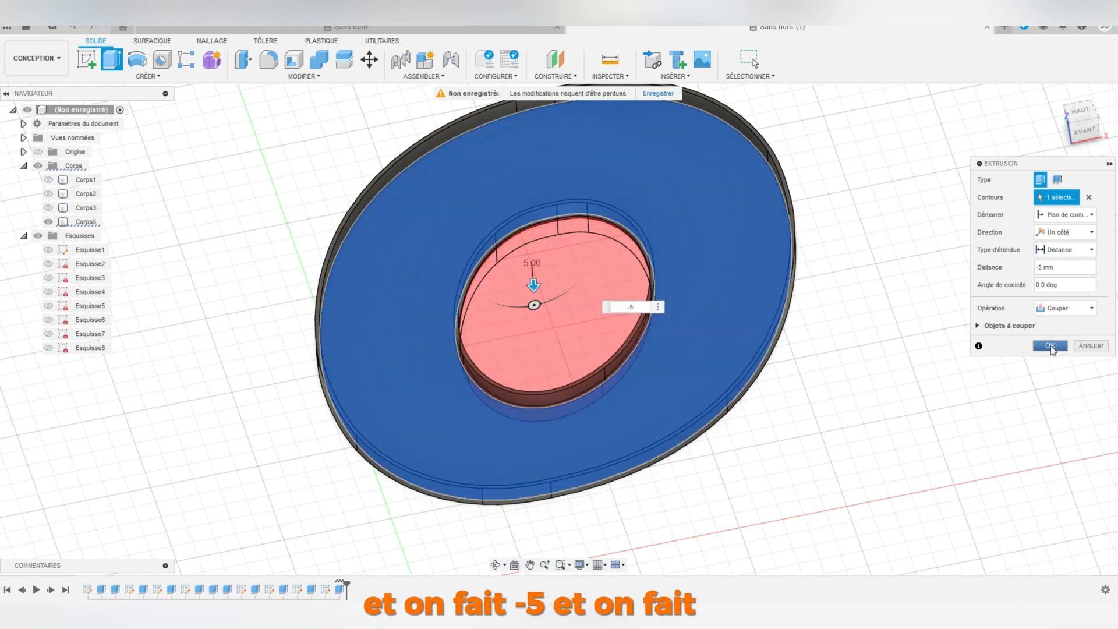
pyautogui.press('Return')
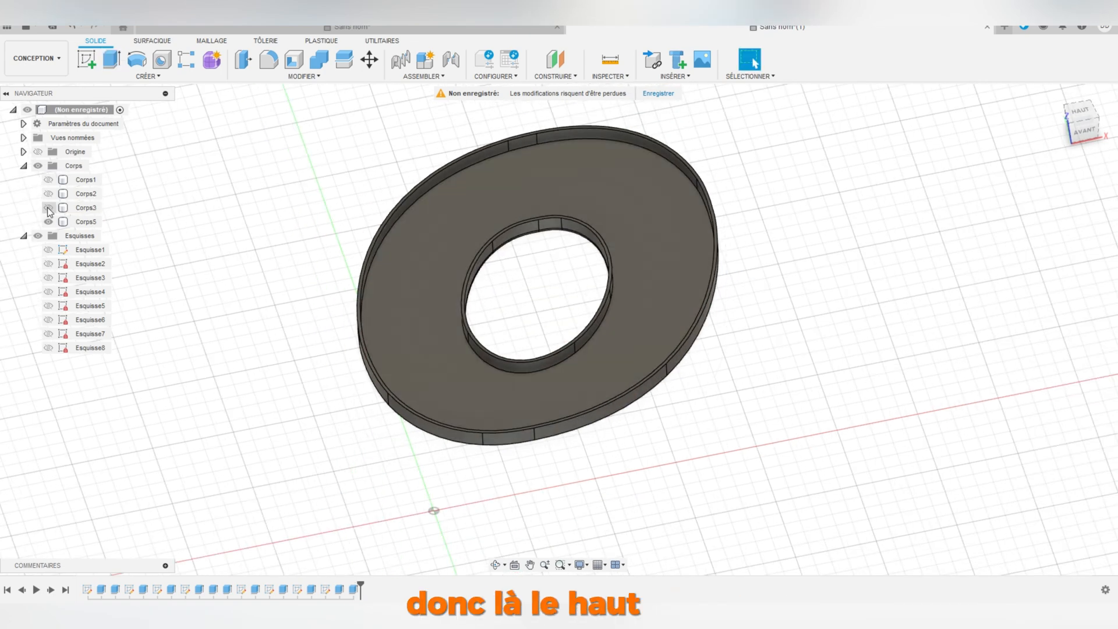
# Step: Show the O's letter body and apply blue glossy enamel paint to it and the white LED appearance to its cover
pyautogui.click(48, 208)
pyautogui.press('a')
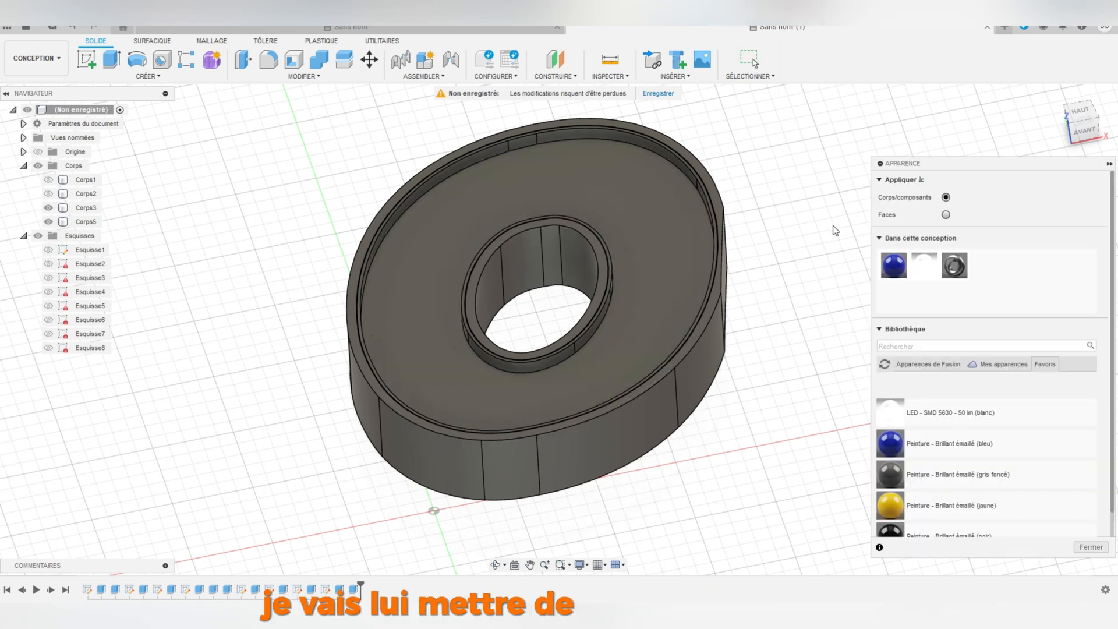
pyautogui.moveTo(893, 265); pyautogui.dragTo(722, 314)
pyautogui.moveTo(924, 265); pyautogui.dragTo(679, 273)
pyautogui.press('Escape')
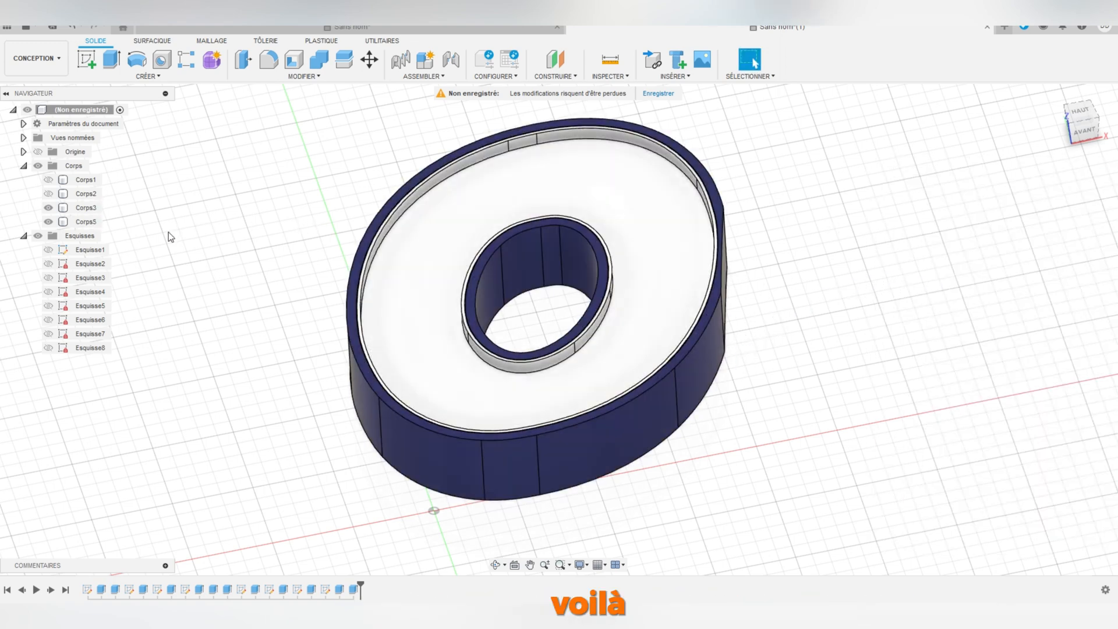
# Step: Hide the O's bodies, show the original letter sketch and extrude the I's wall outline as a new body
pyautogui.click(48, 208)
pyautogui.click(48, 249)
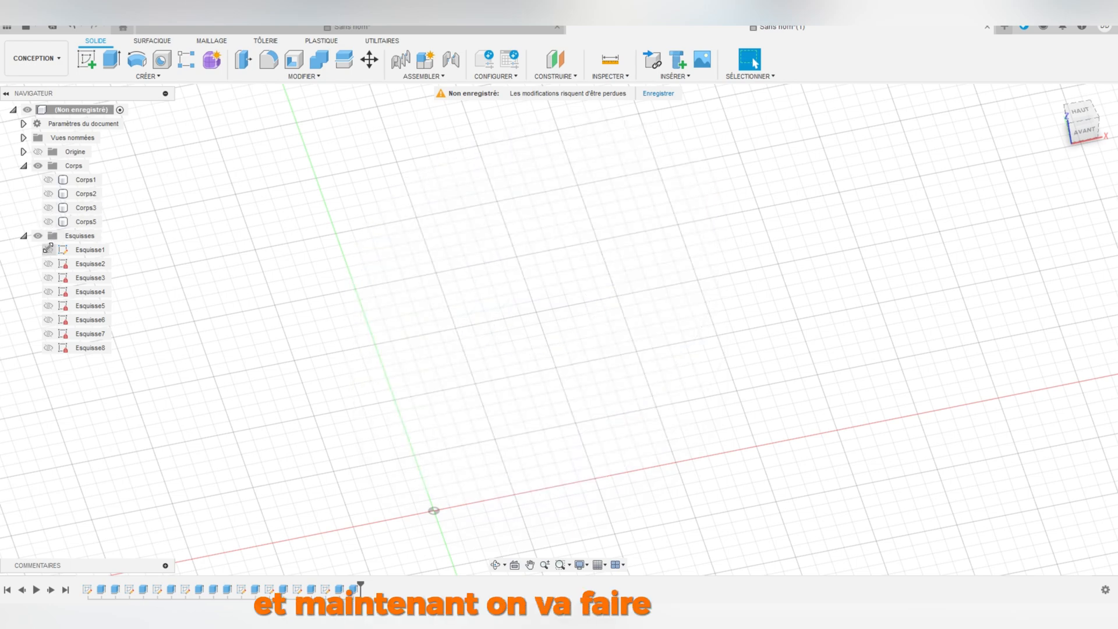
pyautogui.moveTo(688, 301); pyautogui.dragTo(566, 337, button='middle')
pyautogui.click(664, 365)
pyautogui.press('e')
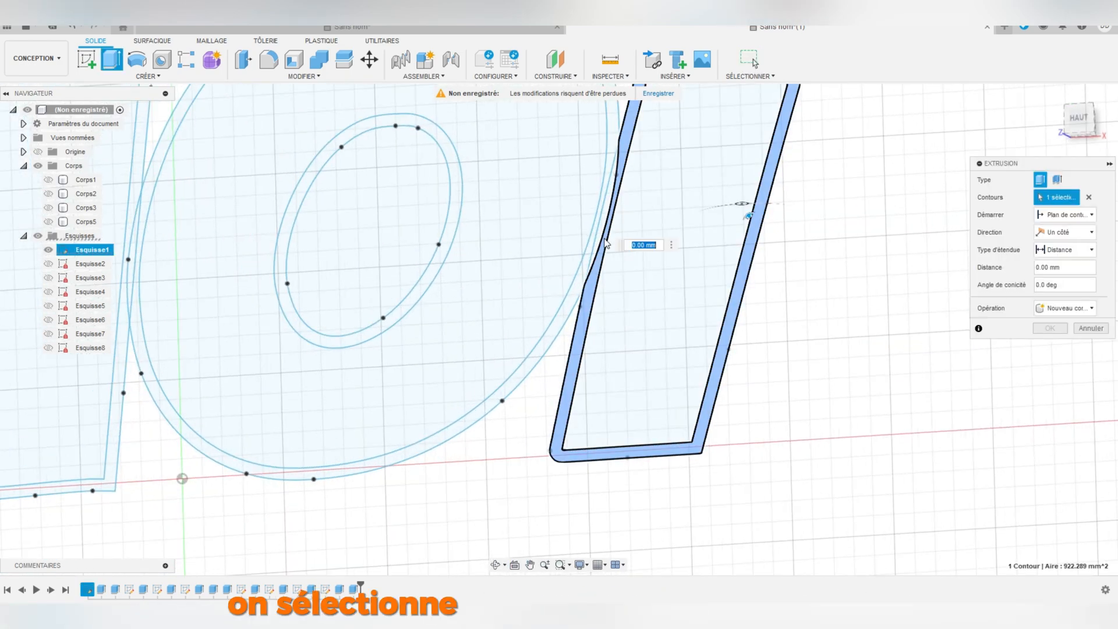
pyautogui.press('Return')
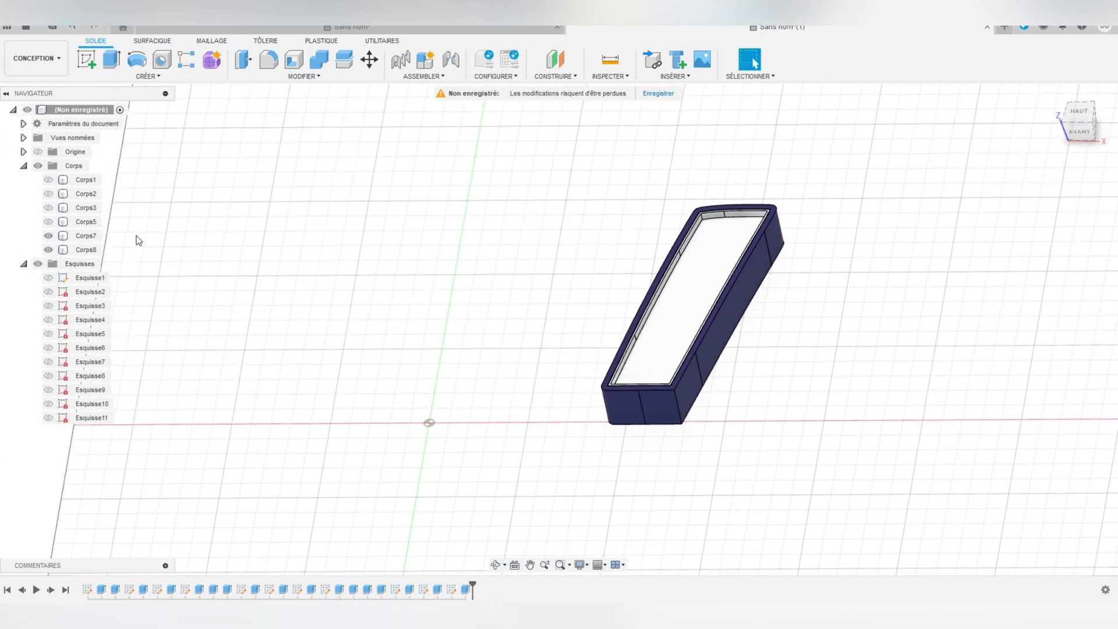
# Step: Show the letter and cover bodies of the M and O together with the I
pyautogui.click(49, 222)
pyautogui.click(49, 208)
pyautogui.click(49, 194)
pyautogui.click(49, 180)
pyautogui.moveTo(211, 290); pyautogui.dragTo(296, 313, button='middle')
pyautogui.press('Escape')
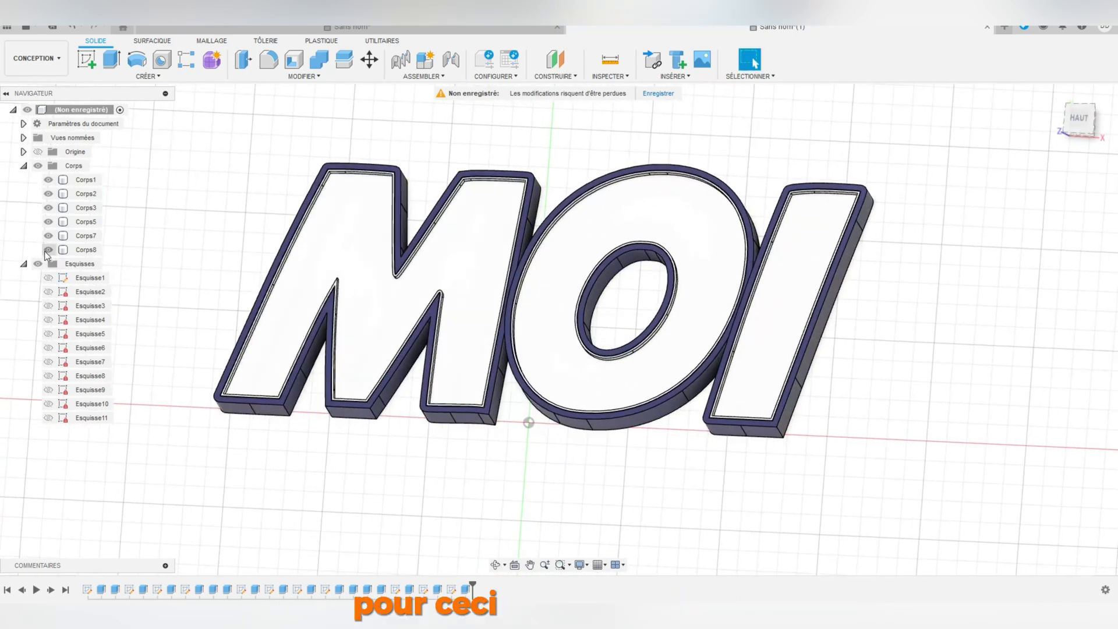
# Step: Hide the three white covers of the I, O and M
pyautogui.click(48, 250)
pyautogui.click(49, 222)
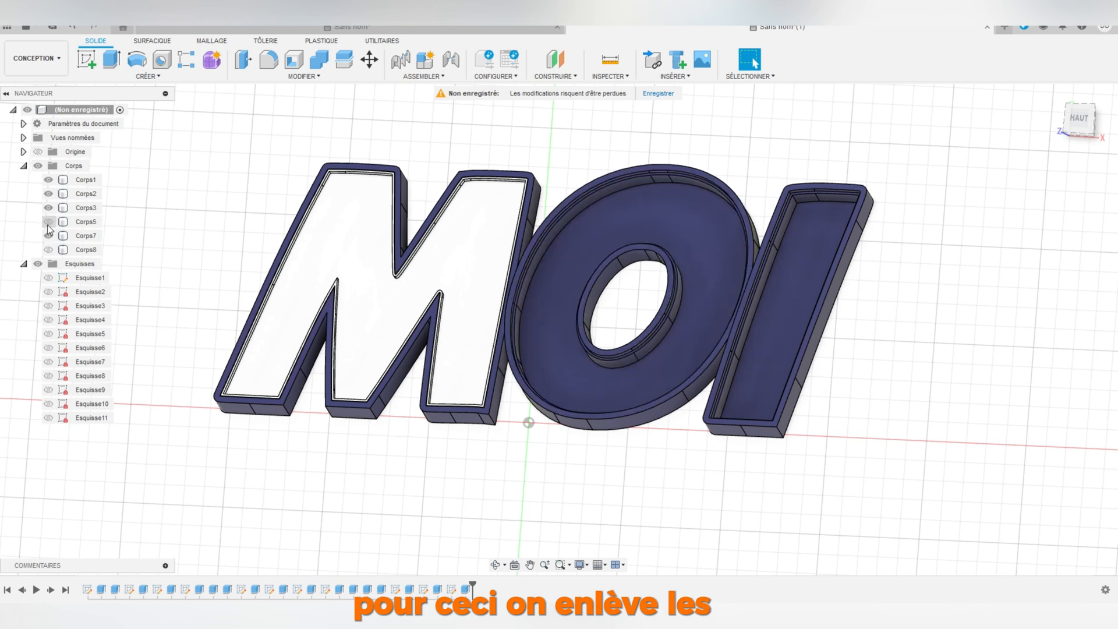
pyautogui.click(48, 193)
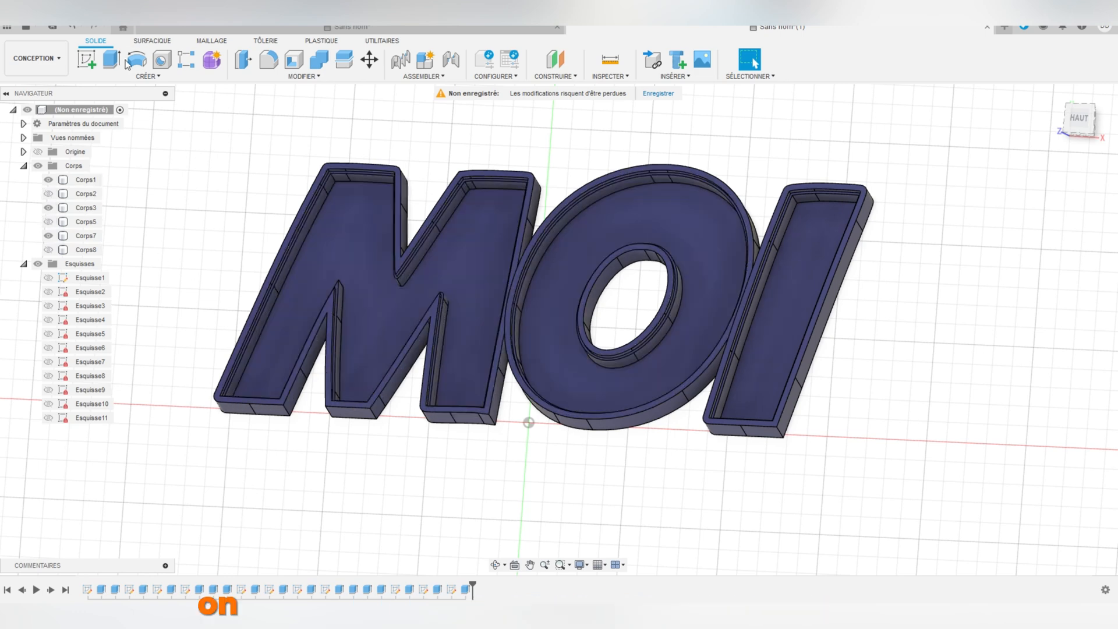
# Step: Sketch a 15 mm diameter circle on the M's floor, near the foot of its left leg
pyautogui.click(85, 61)
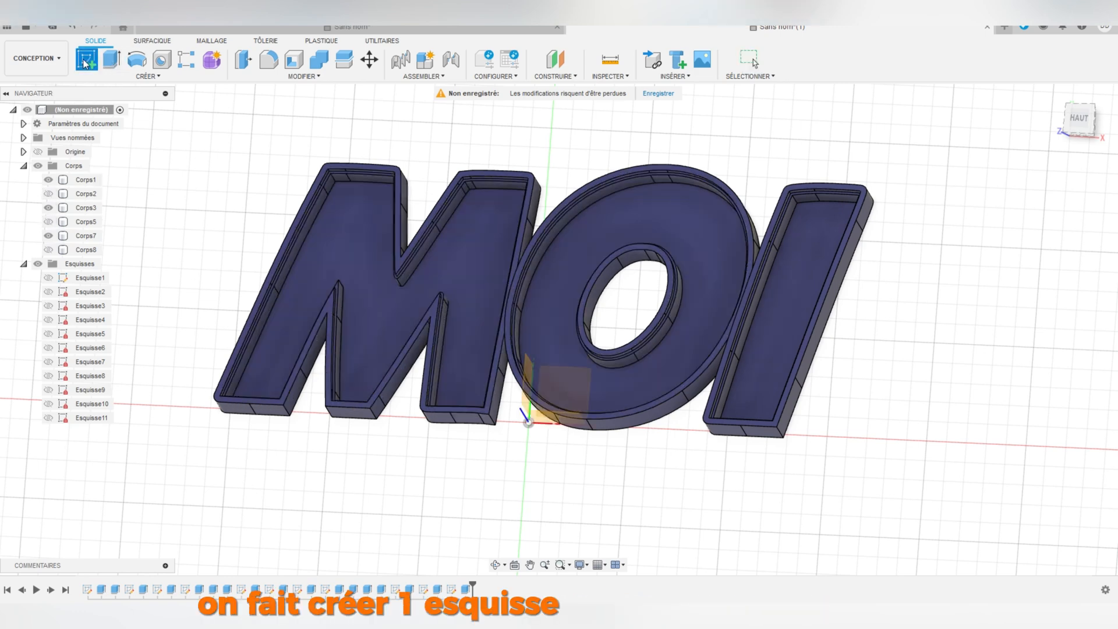
pyautogui.click(377, 297)
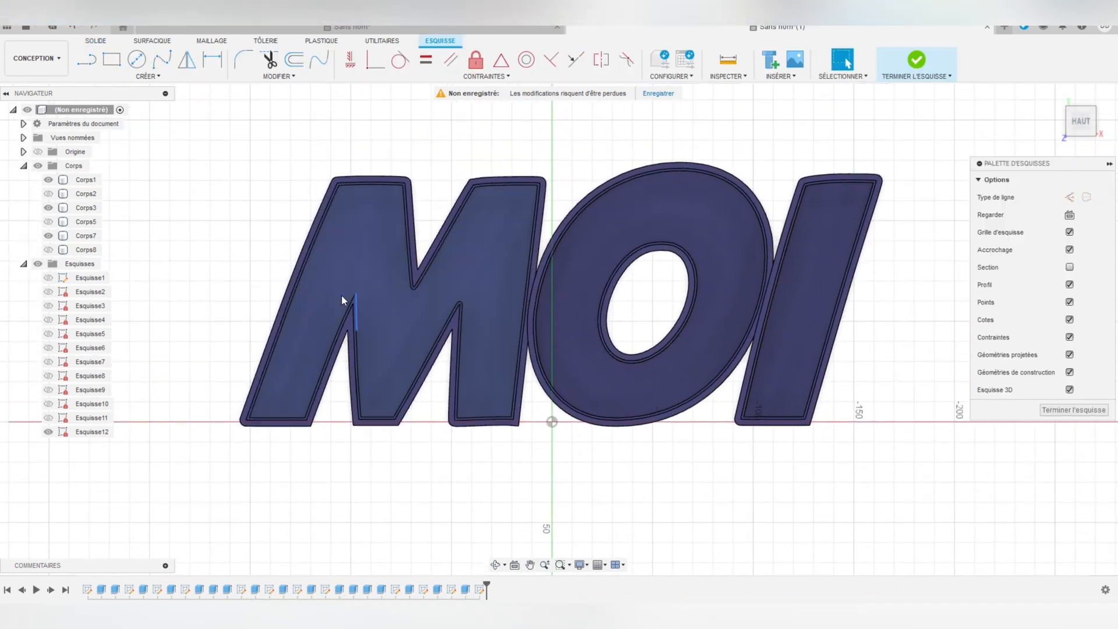
pyautogui.click(137, 59)
pyautogui.click(552, 421)
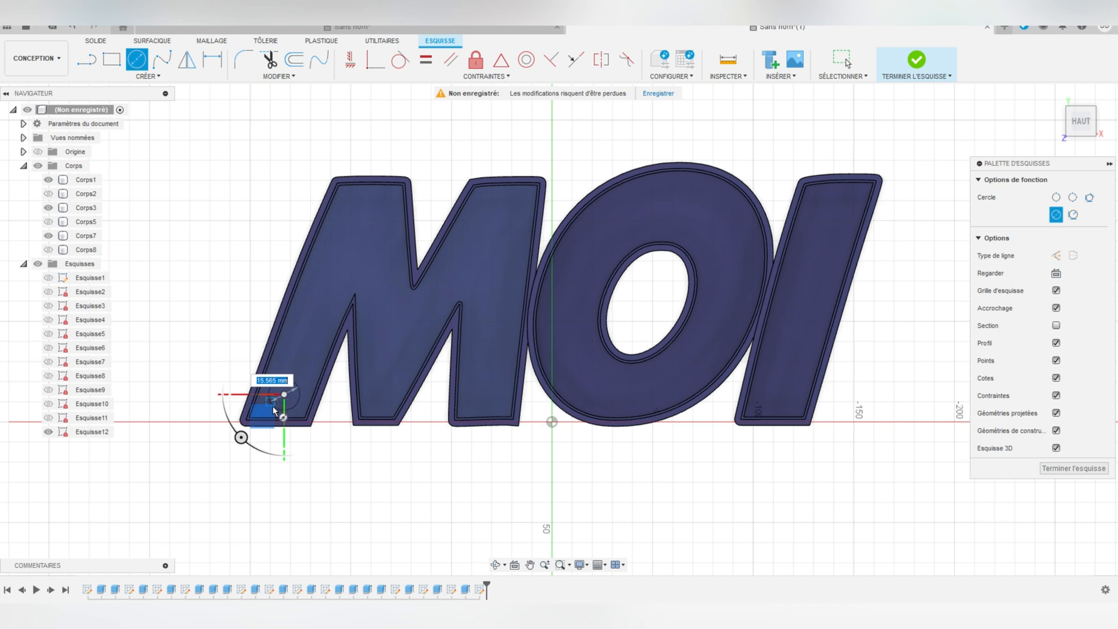
pyautogui.write('15')
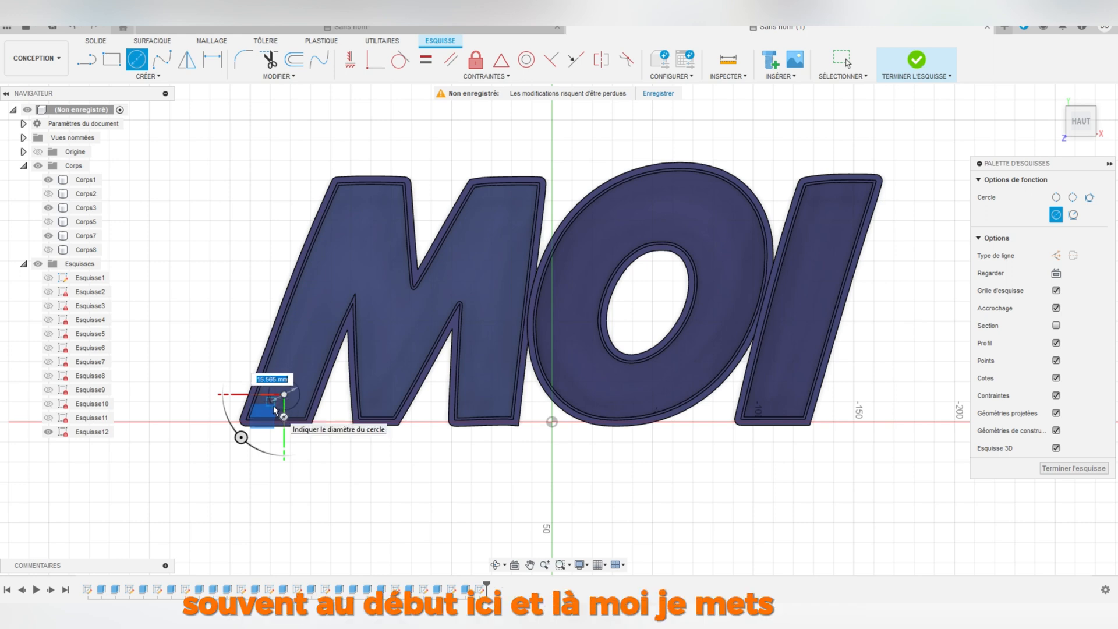
pyautogui.press('Return')
pyautogui.press('Escape')
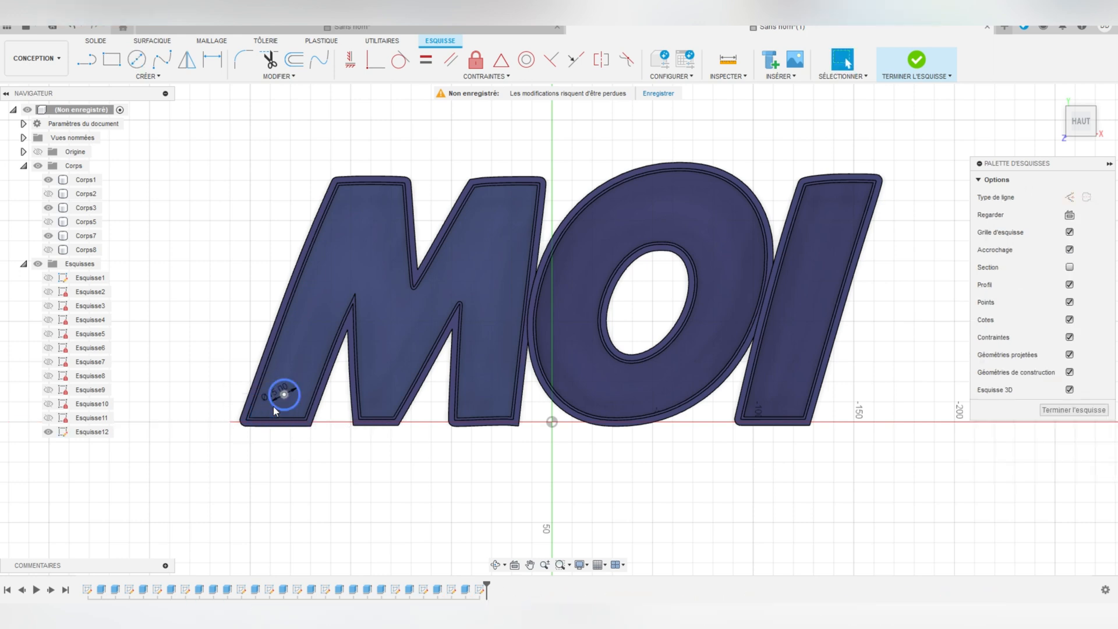
# Step: Extrude the circle by -5 mm to cut a hole through the M's floor
pyautogui.press('e')
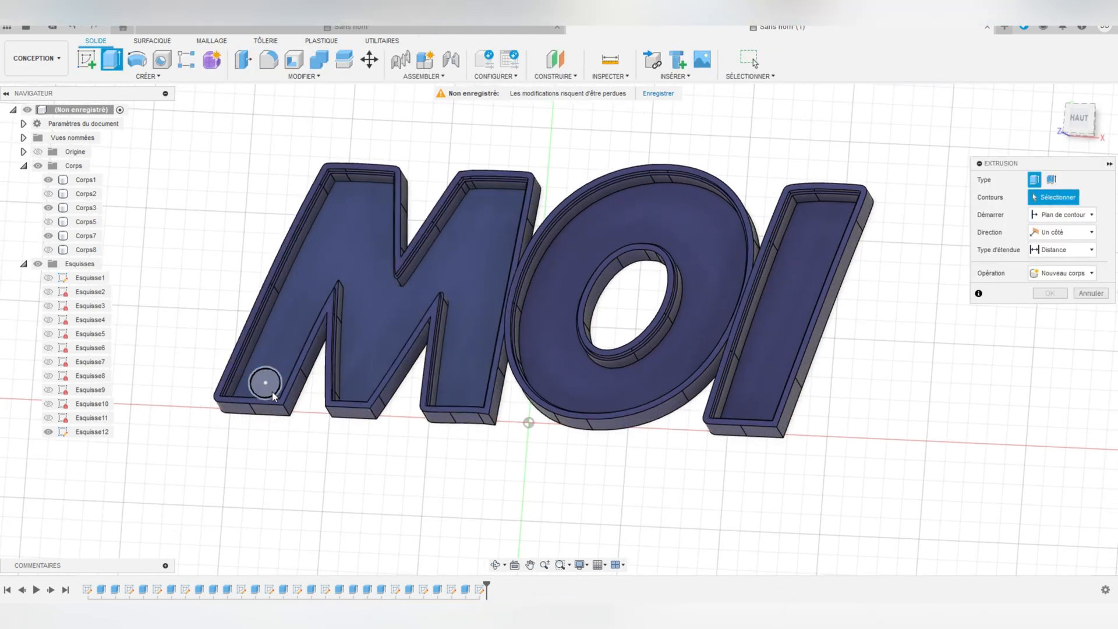
pyautogui.click(273, 384)
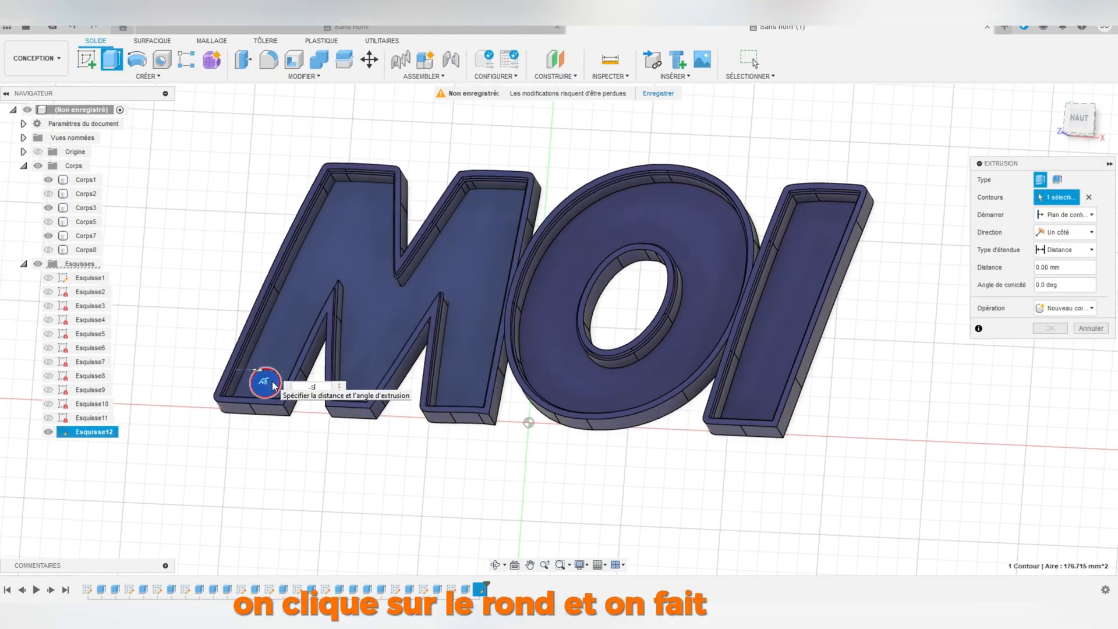
pyautogui.write('-5')
pyautogui.press('Return')
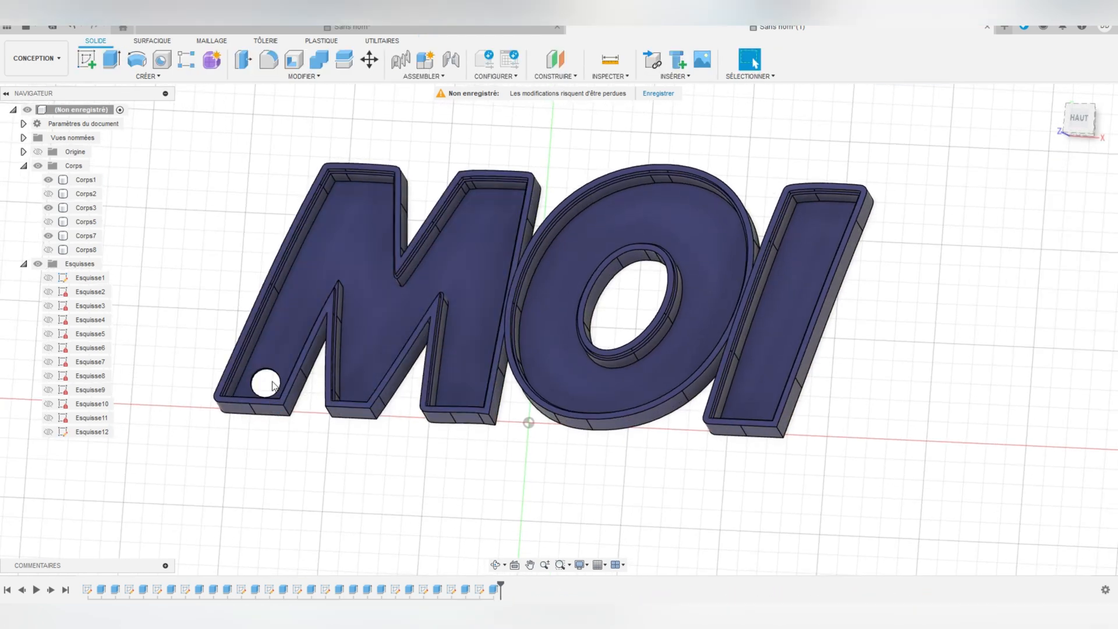
# Step: Start a sketch on the M's floor and draw a horizontal centre-to-centre slot 12 mm wide spanning the M and O walls
pyautogui.click(86, 59)
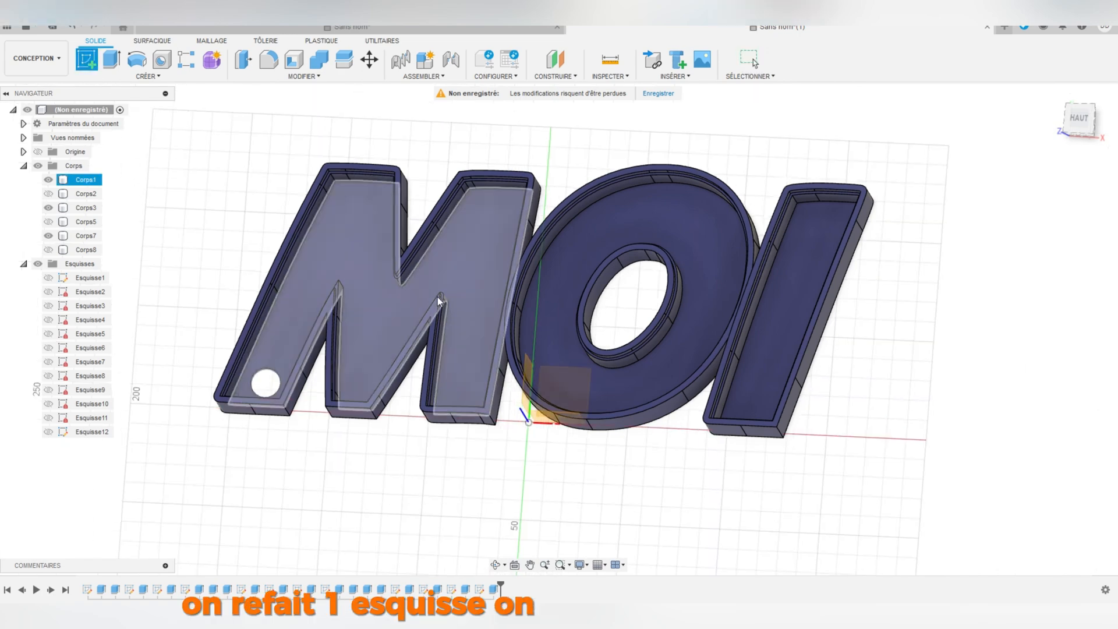
pyautogui.click(469, 333)
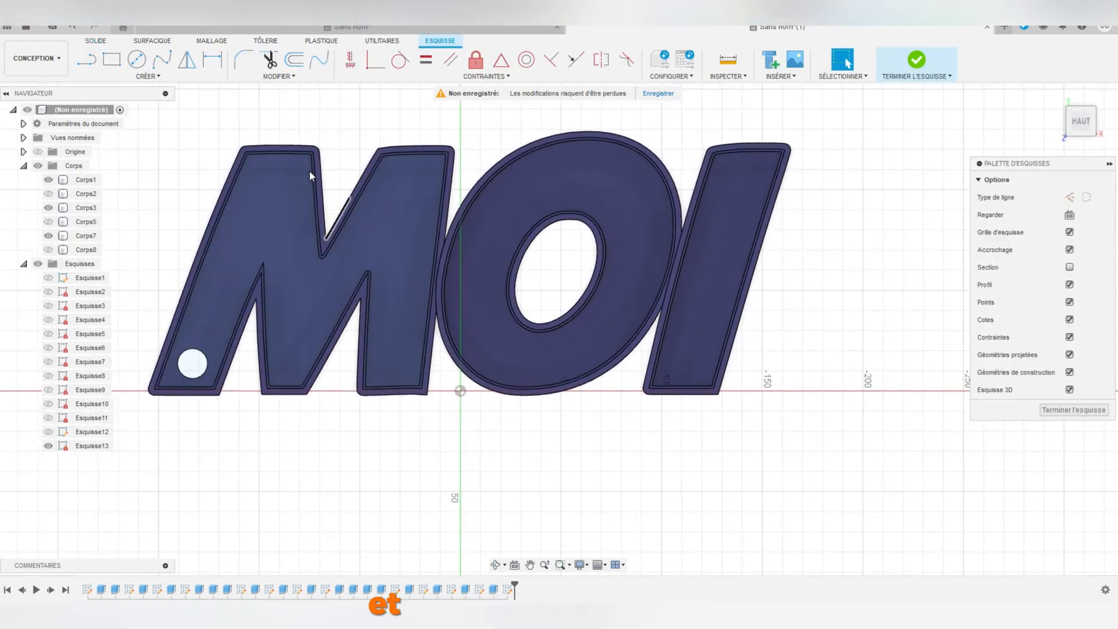
pyautogui.click(145, 76)
pyautogui.moveTo(168, 160)
pyautogui.click(233, 159)
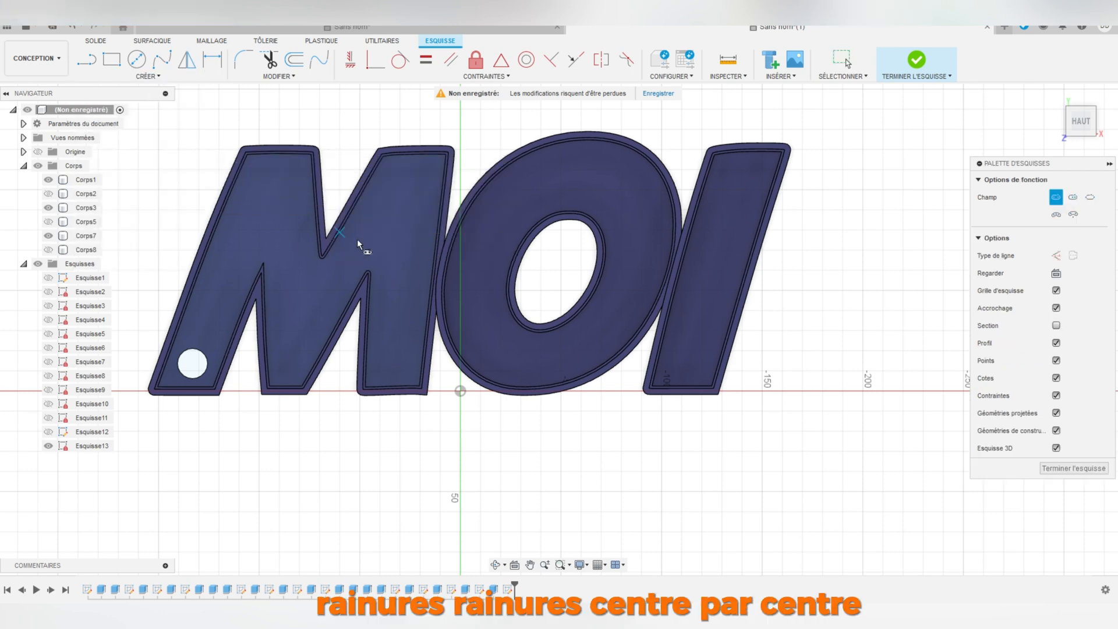
pyautogui.scroll(2, 411, 274)
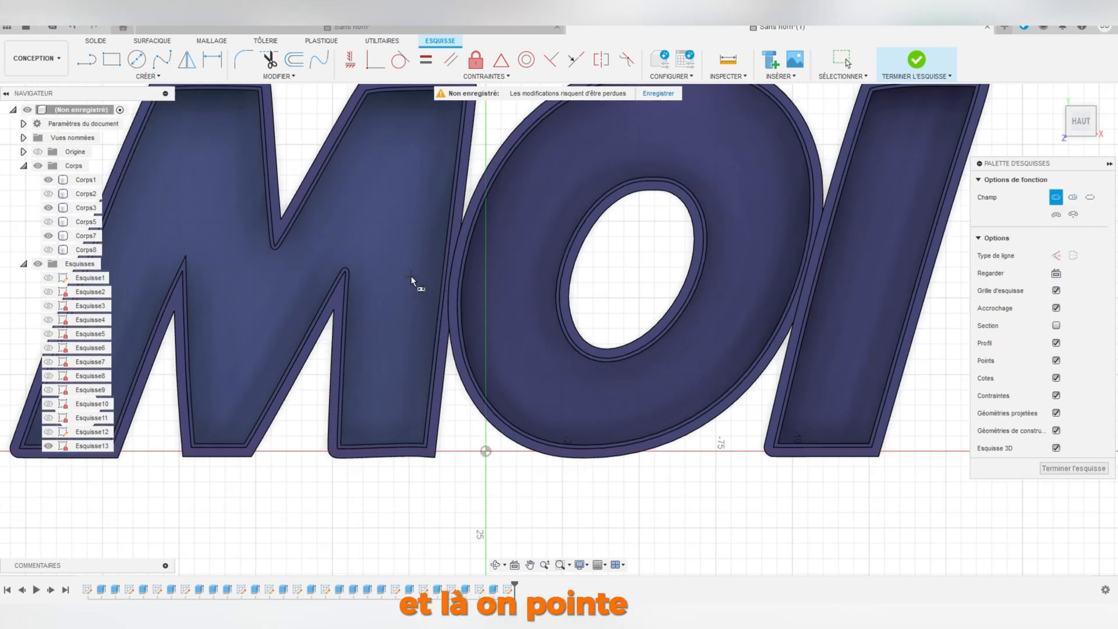
pyautogui.click(409, 282)
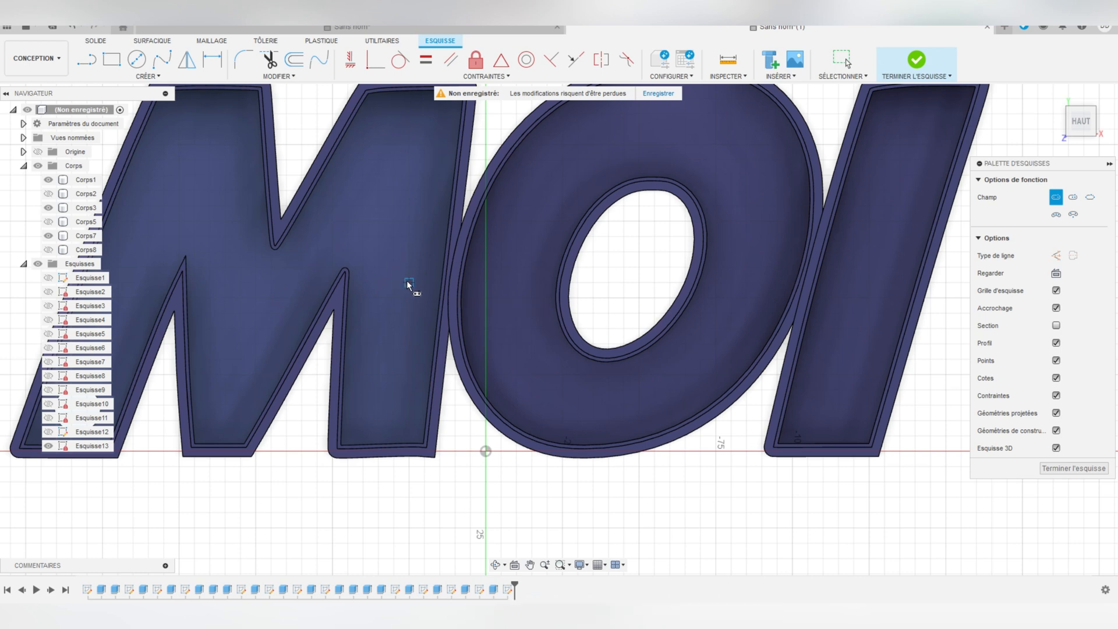
pyautogui.click(487, 282)
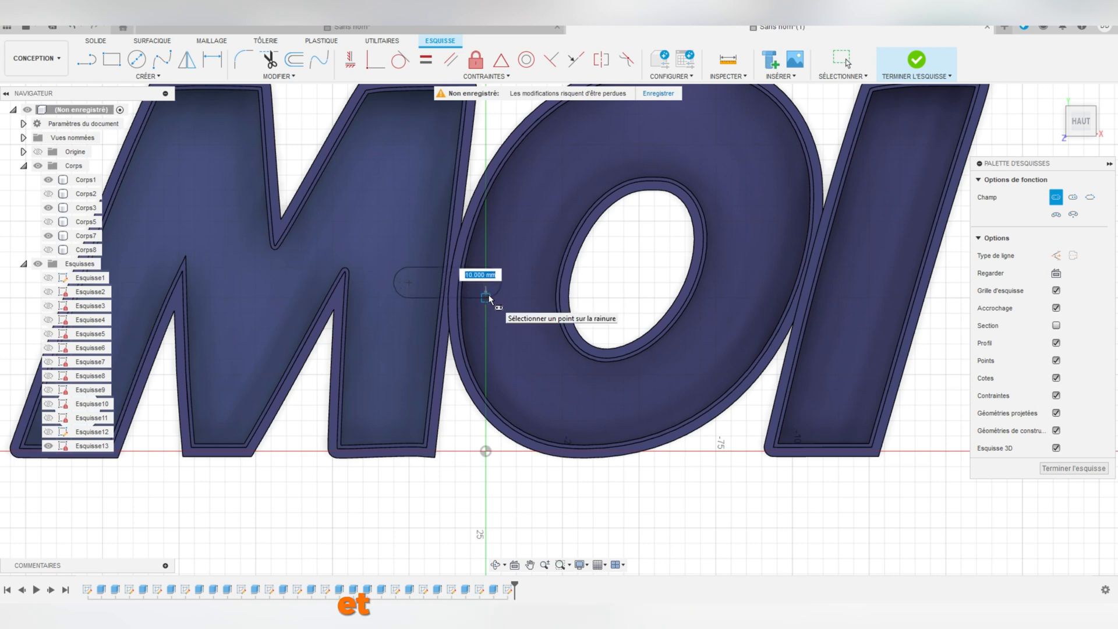
pyautogui.write('12')
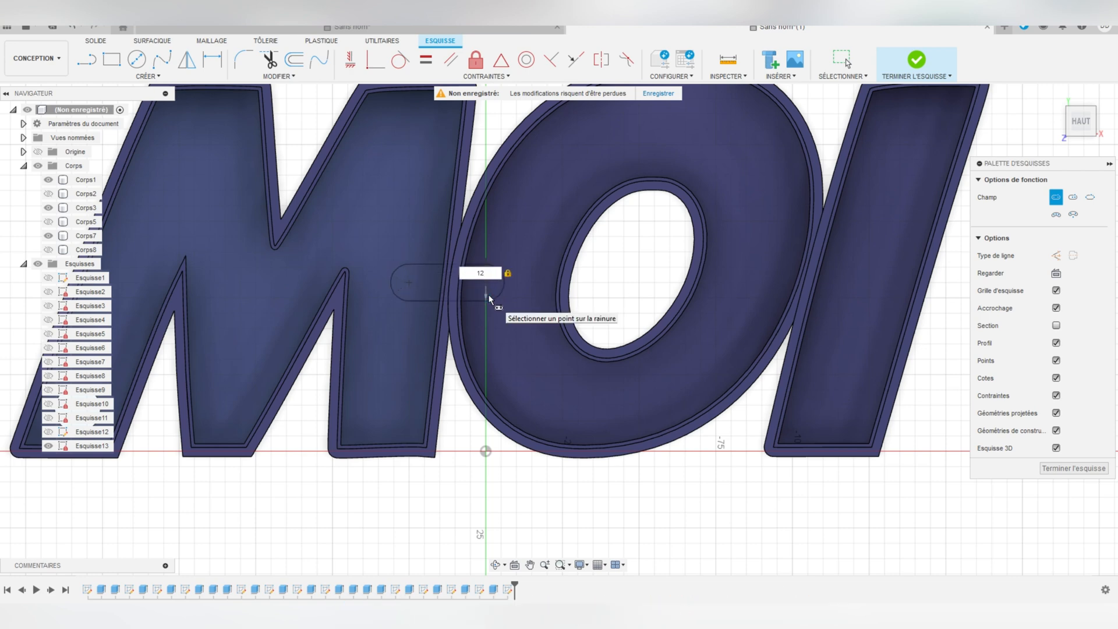
pyautogui.press('Return')
# Step: Draw a slightly tilted centre-to-centre slot across the O and I walls, about 24 mm between centres and 12 mm wide
pyautogui.moveTo(689, 292); pyautogui.dragTo(527, 294, button='middle')
pyautogui.click(145, 76)
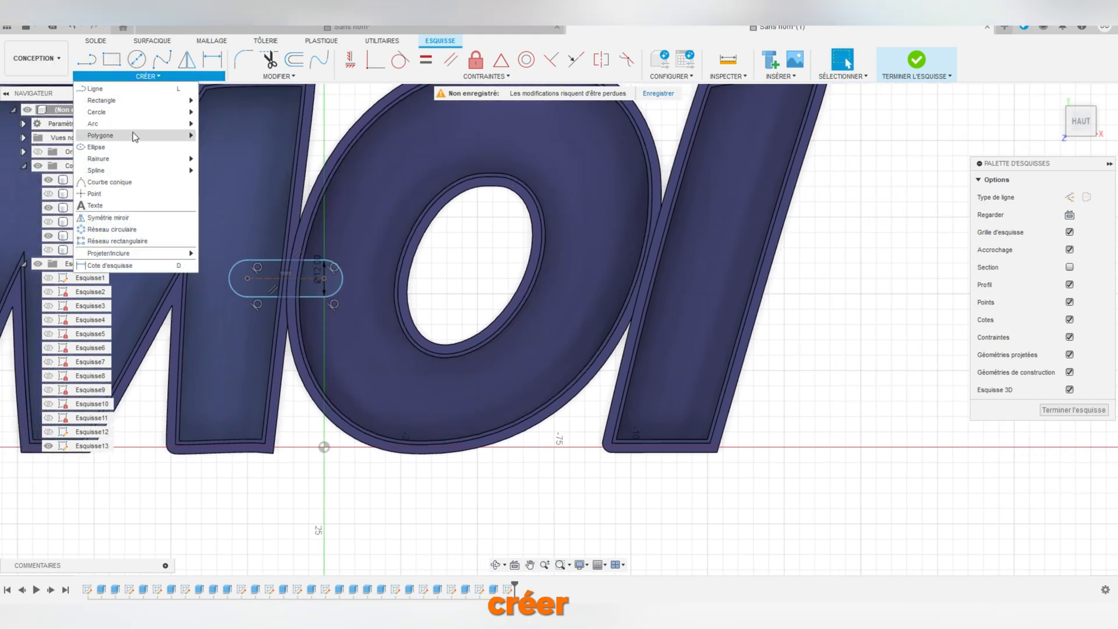
pyautogui.moveTo(140, 159)
pyautogui.click(212, 158)
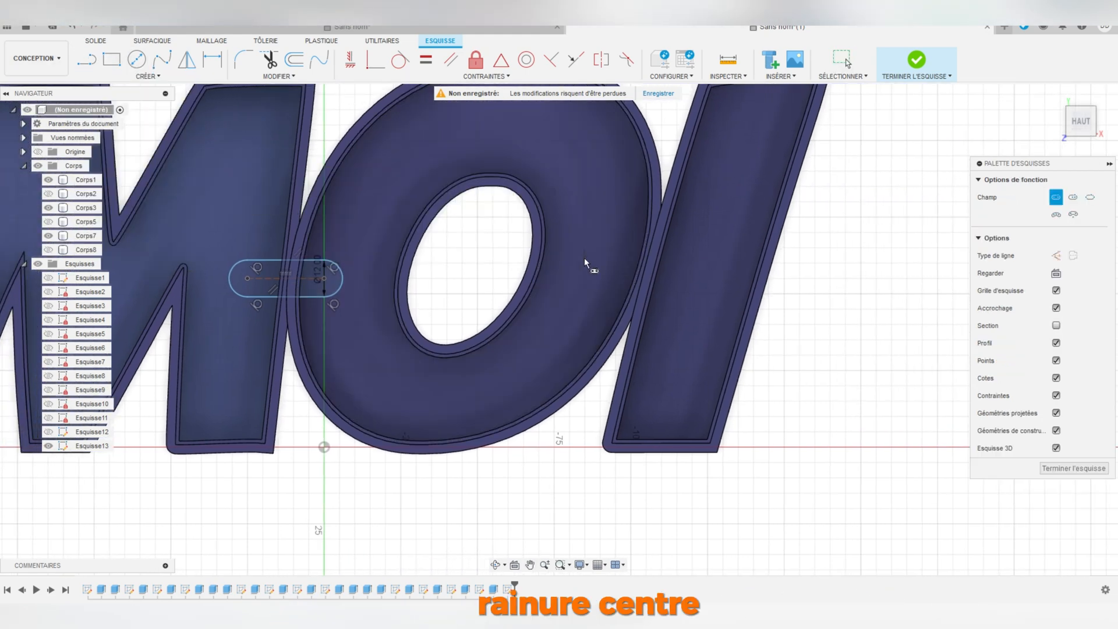
pyautogui.click(610, 256)
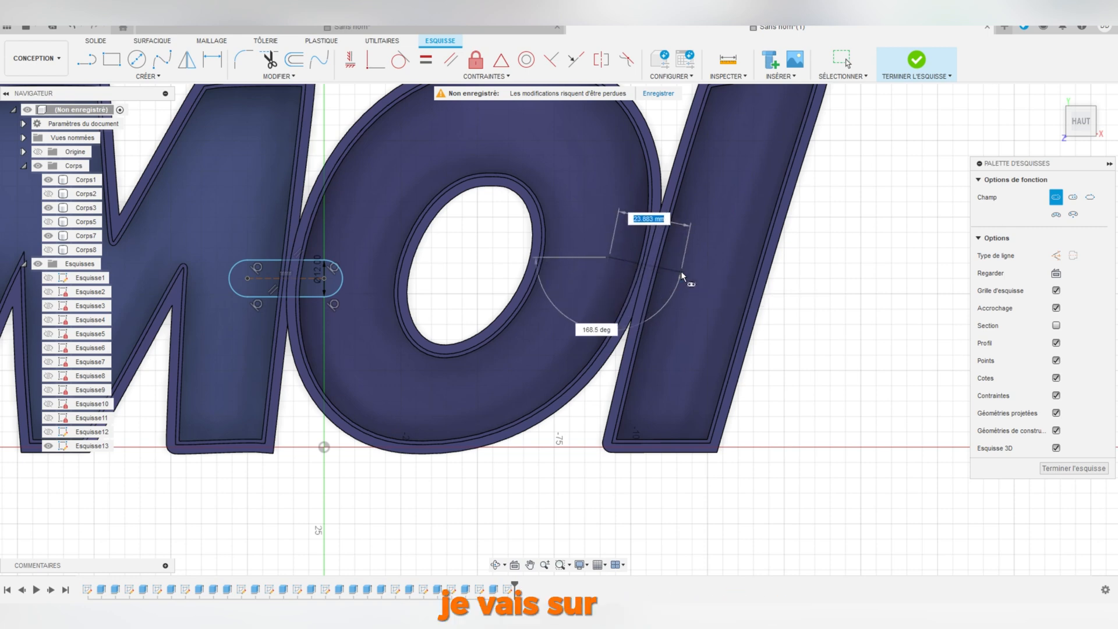
pyautogui.press('Escape')
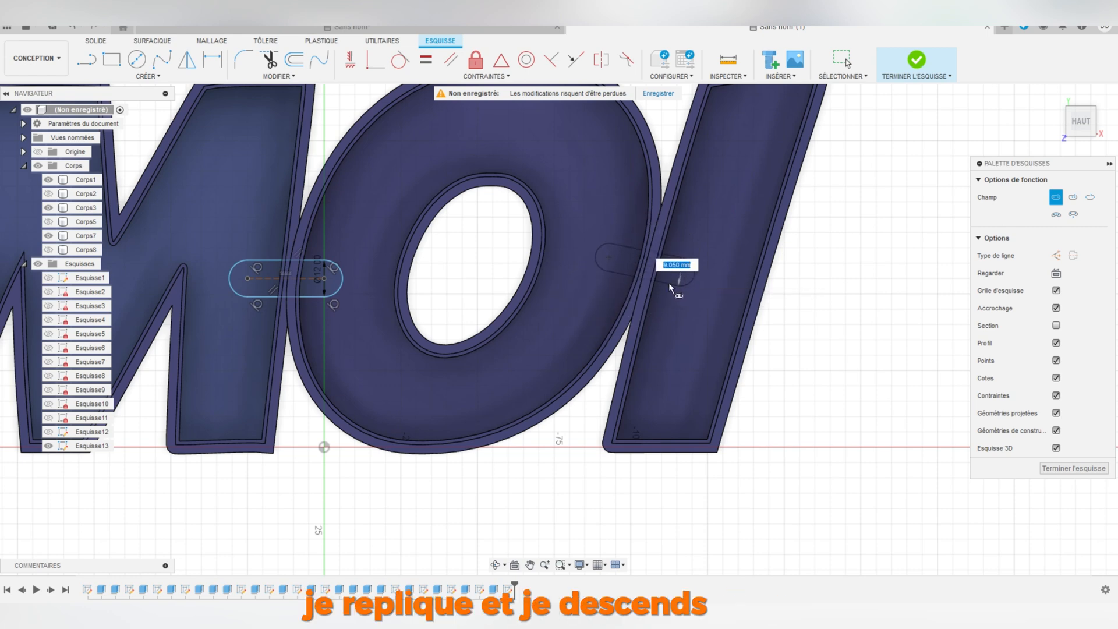
pyautogui.write('12')
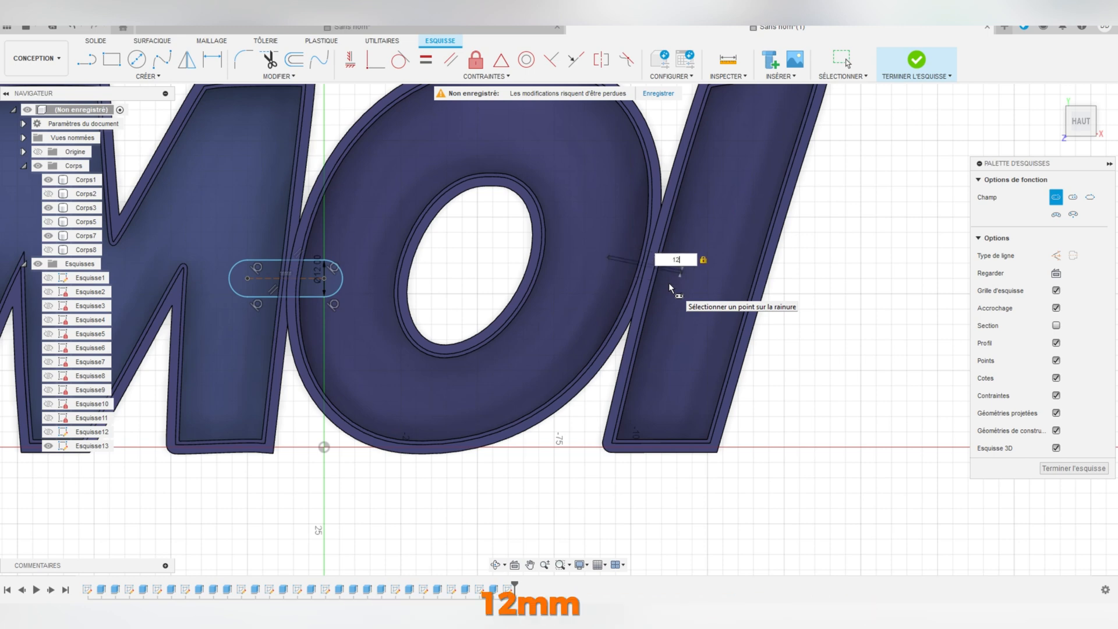
pyautogui.press('Return')
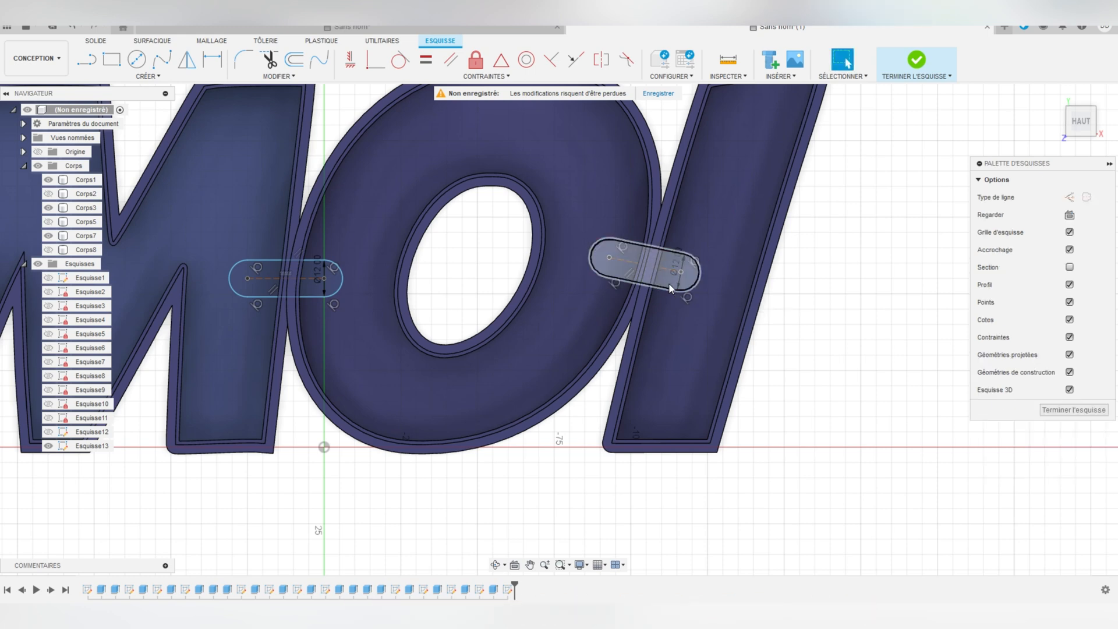
pyautogui.click(618, 301)
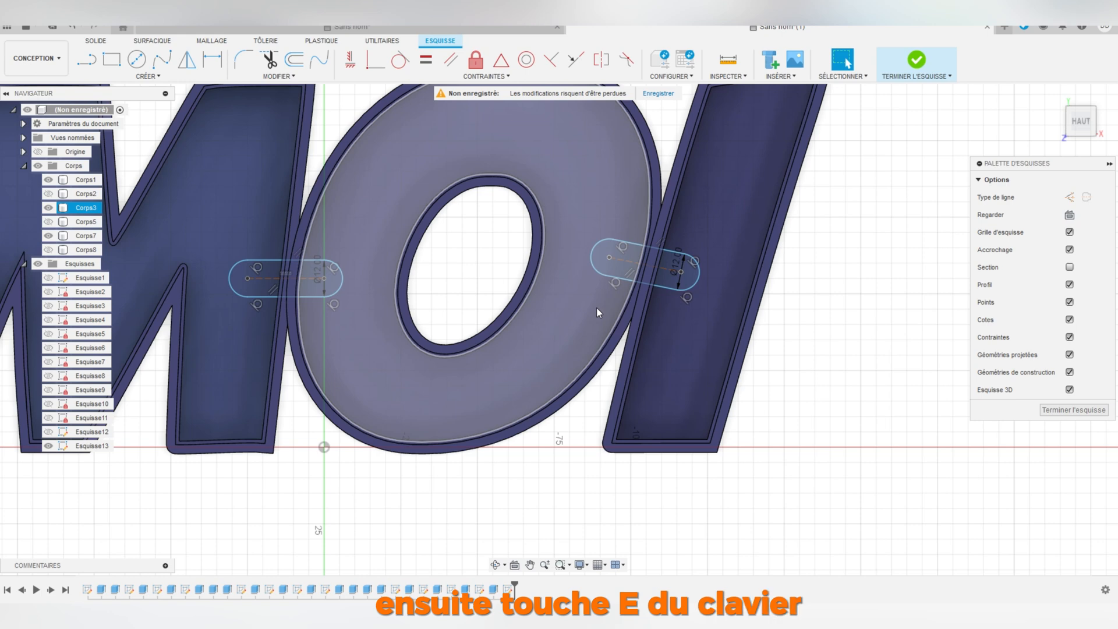
# Step: Extrude both slot profiles 15 mm as a cut through the walls between the M, O and I
pyautogui.press('e')
pyautogui.click(616, 267)
pyautogui.click(616, 266)
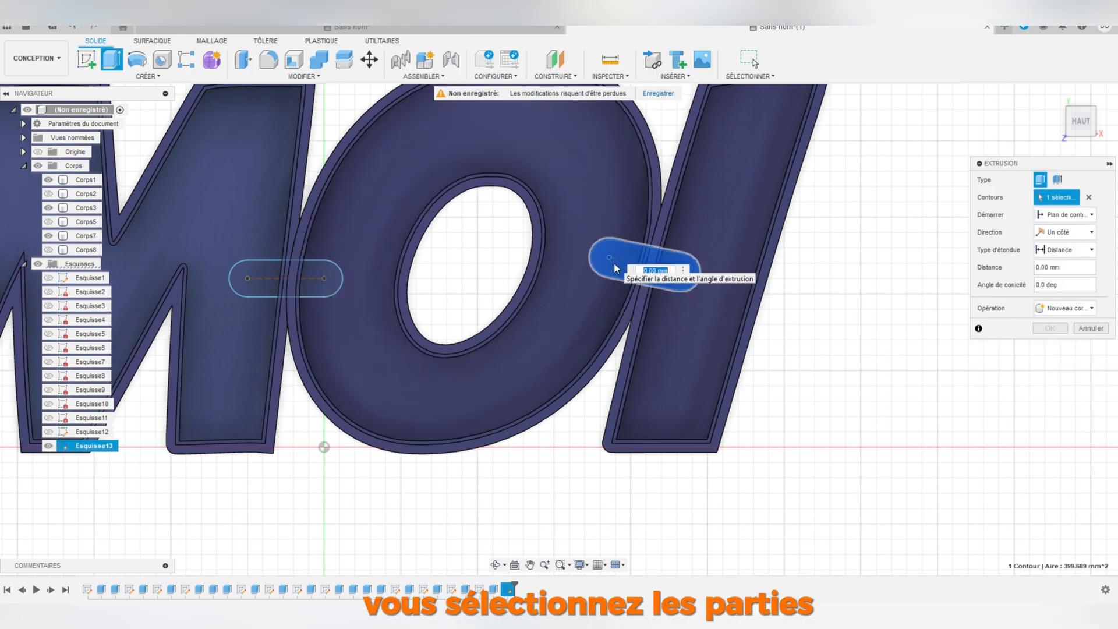
pyautogui.click(323, 275)
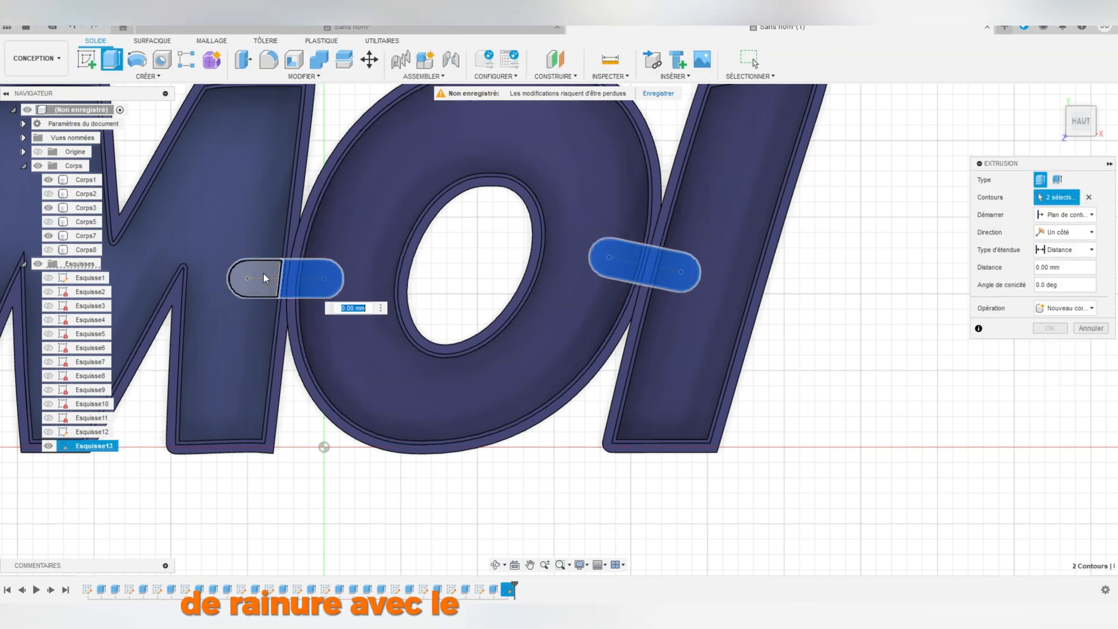
pyautogui.click(264, 278)
pyautogui.write('1')
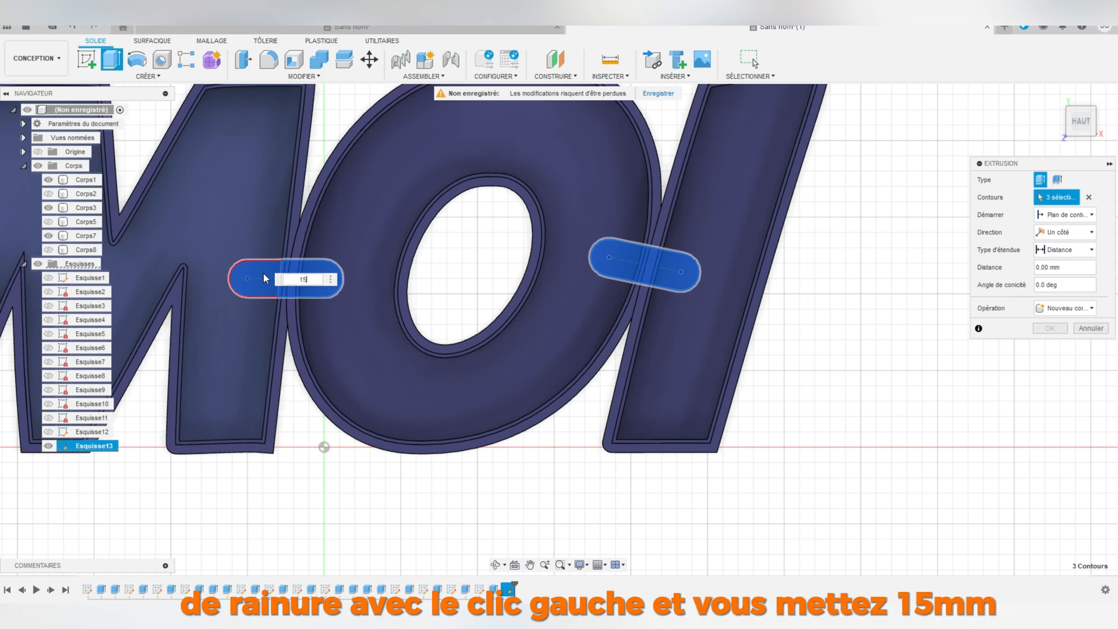
pyautogui.write('5')
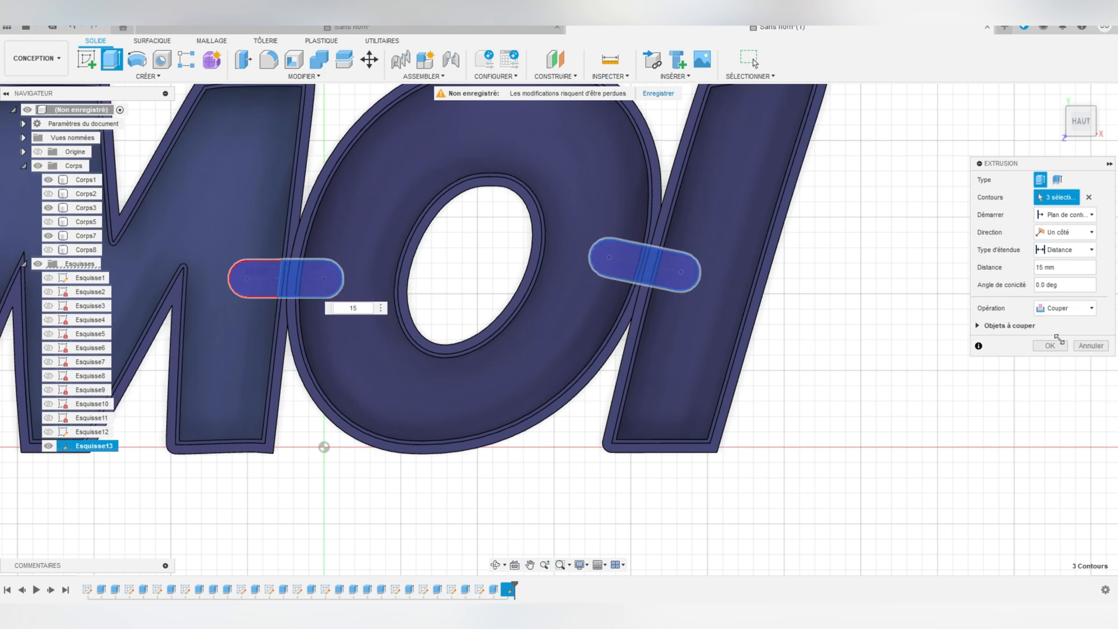
pyautogui.click(1050, 346)
# Step: Show the hidden cover bodies of the M, O and I letters
pyautogui.moveTo(579, 495)
pyautogui.keyDown('shift'); pyautogui.mouseDown(button='middle')
pyautogui.moveTo(554, 468)
pyautogui.moveTo(530, 470)
pyautogui.moveTo(638, 470)
pyautogui.moveTo(566, 477)
pyautogui.mouseUp(button='middle'); pyautogui.keyUp('shift')
pyautogui.scroll(-3, 546, 460)
pyautogui.moveTo(504, 445); pyautogui.dragTo(643, 434, button='middle')
pyautogui.scroll(-2, 611, 438)
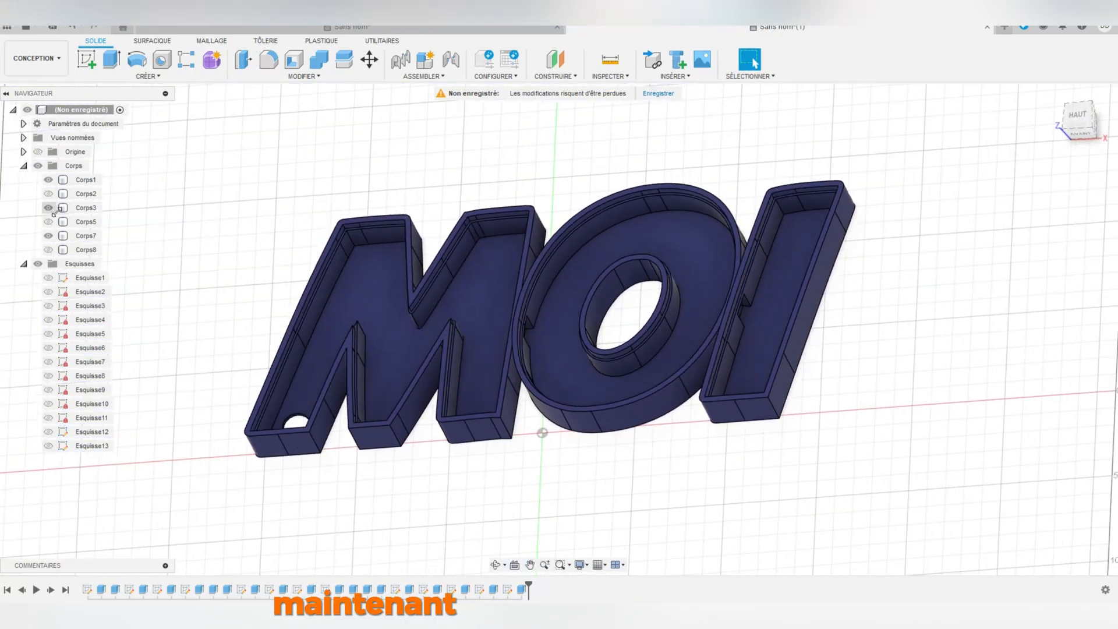
pyautogui.click(48, 221)
pyautogui.click(48, 249)
pyautogui.click(48, 194)
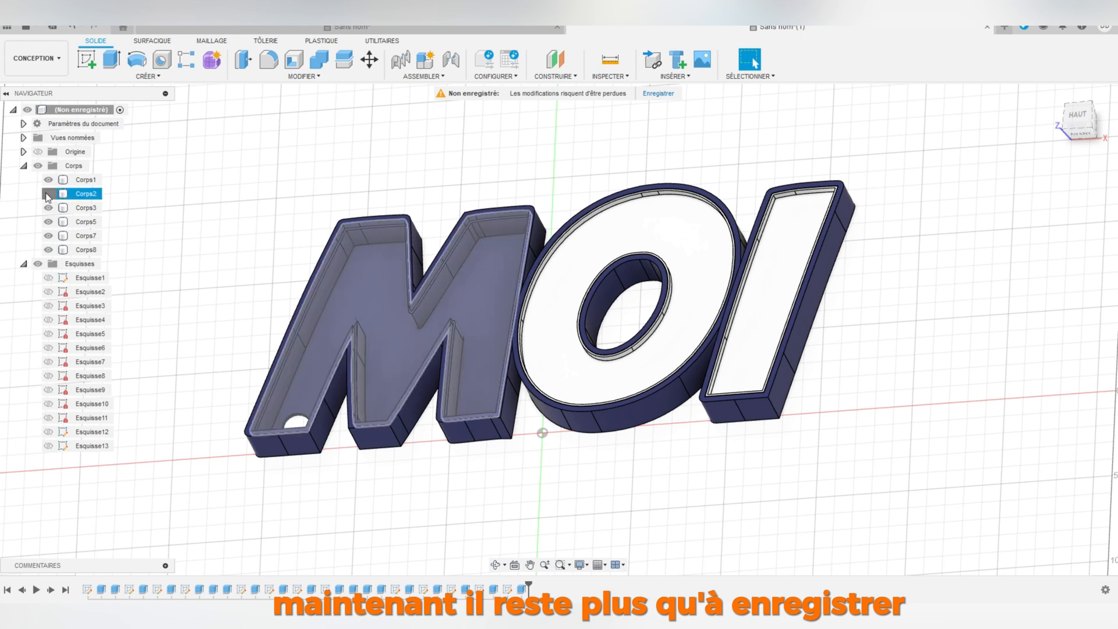
# Step: Rename the M's hollow base body "m BAS" and its cover body "M HAUT"
pyautogui.click(82, 180)
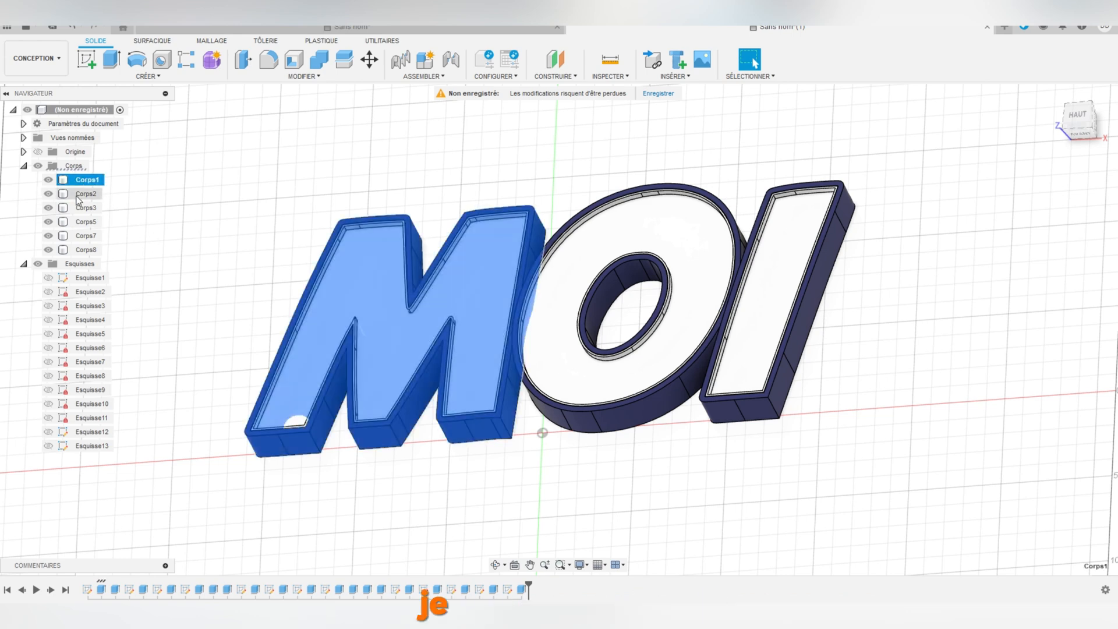
pyautogui.doubleClick(88, 180)
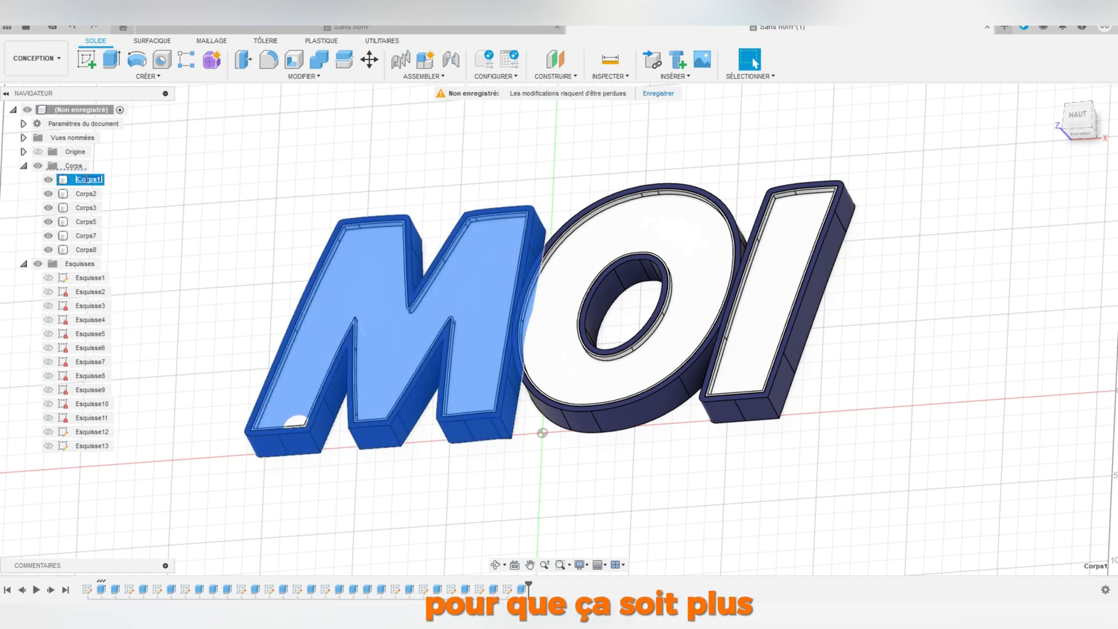
pyautogui.write('m')
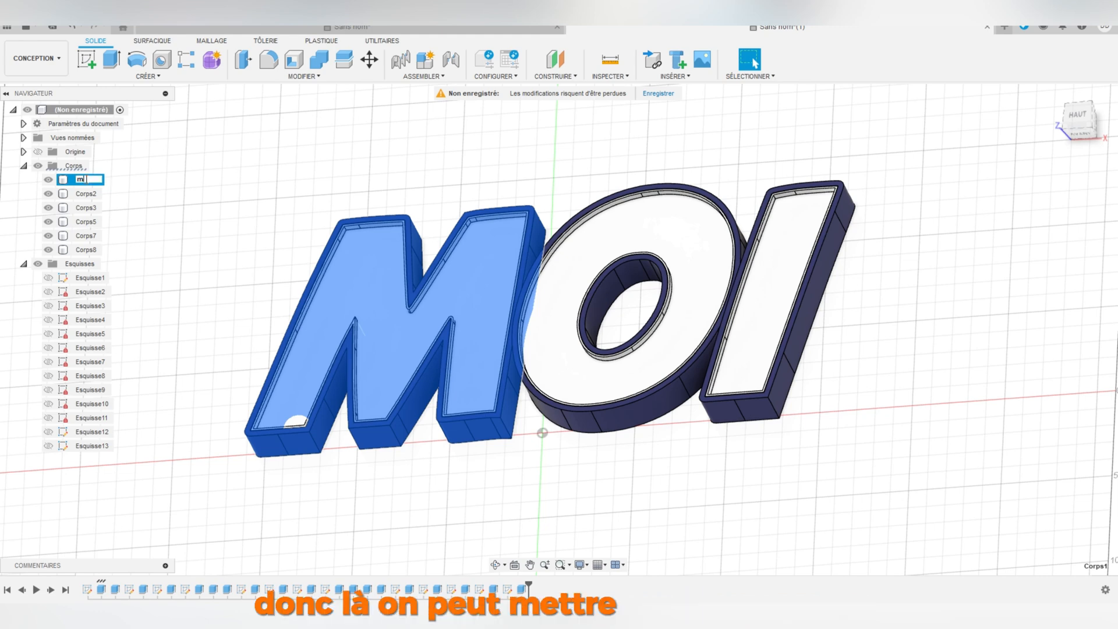
pyautogui.write(' BAS')
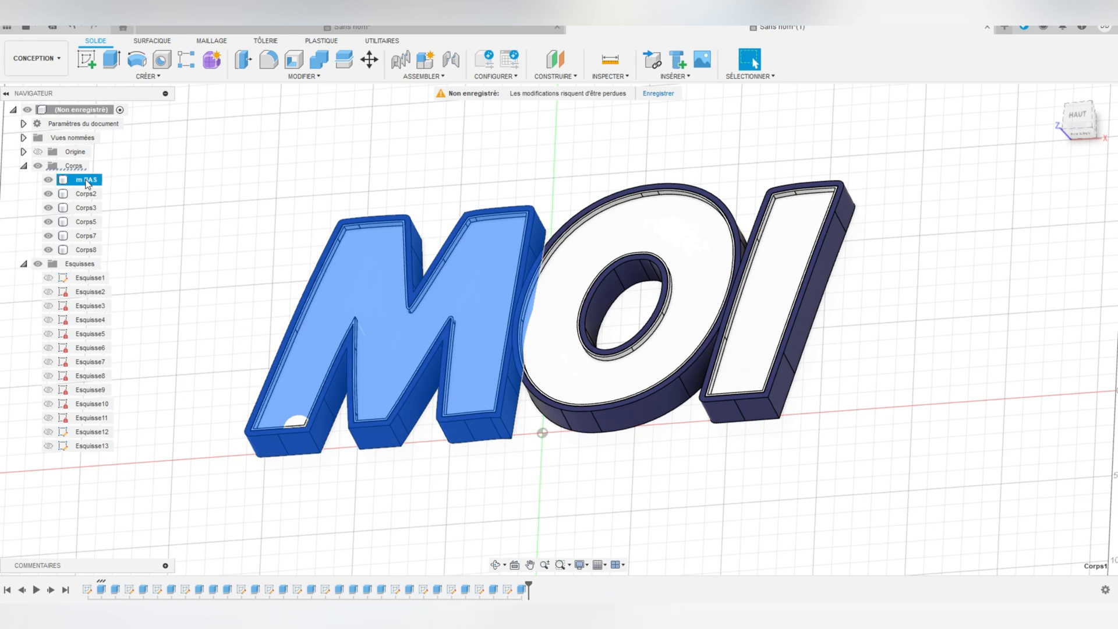
pyautogui.press('Return')
pyautogui.click(90, 197)
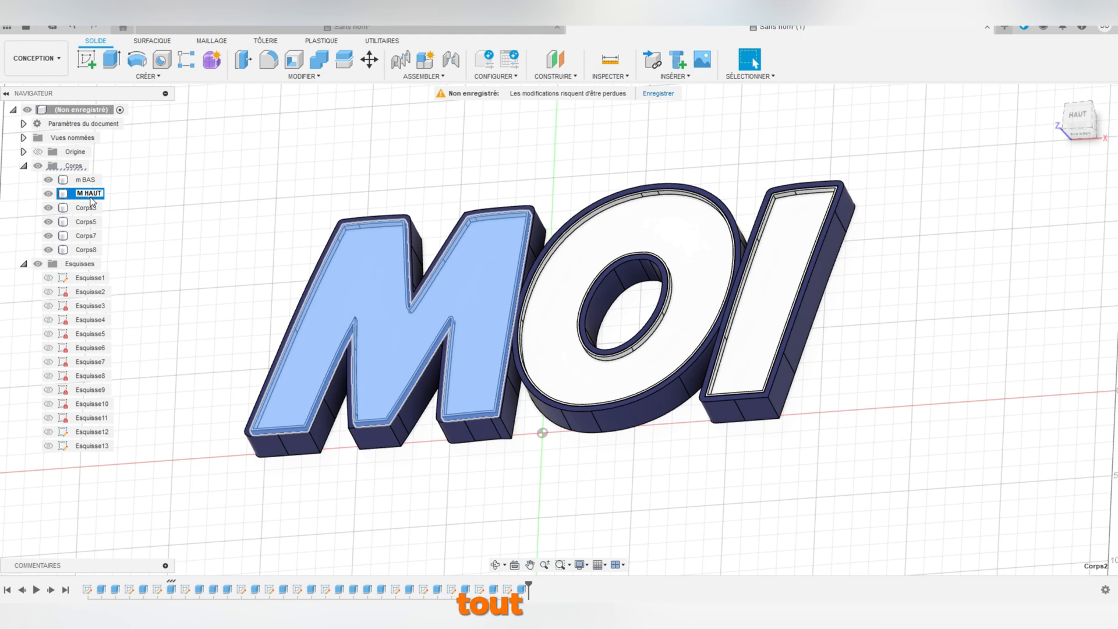
pyautogui.press('Return')
pyautogui.click(198, 274)
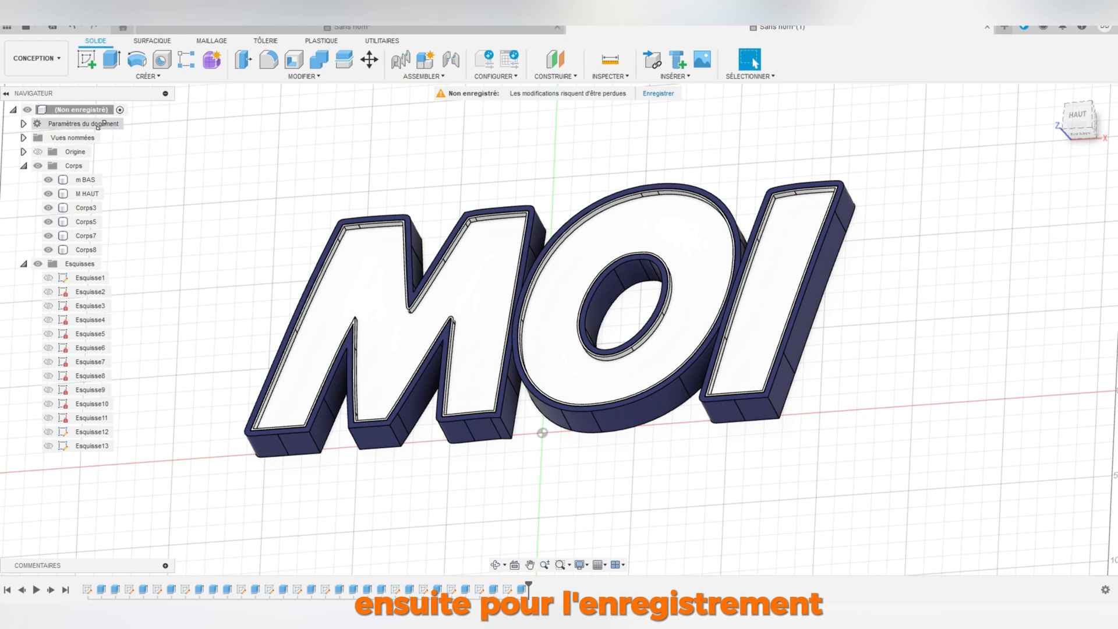
# Step: Save the whole design as binary STL meshes, one file per body, on the computer under the name MOI
pyautogui.rightClick(81, 112)
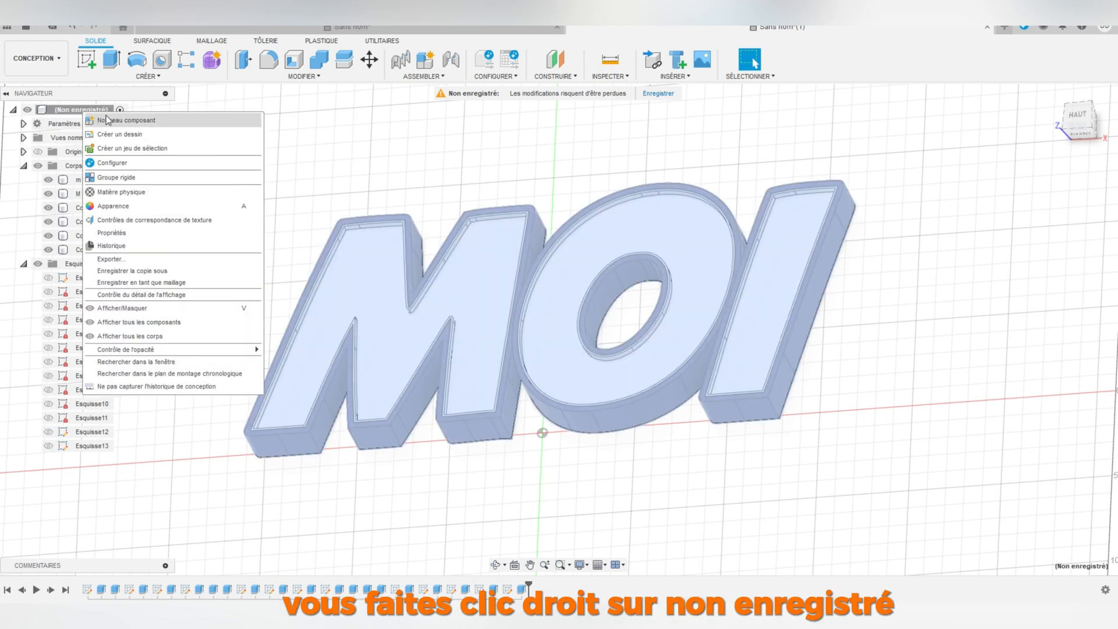
pyautogui.click(134, 283)
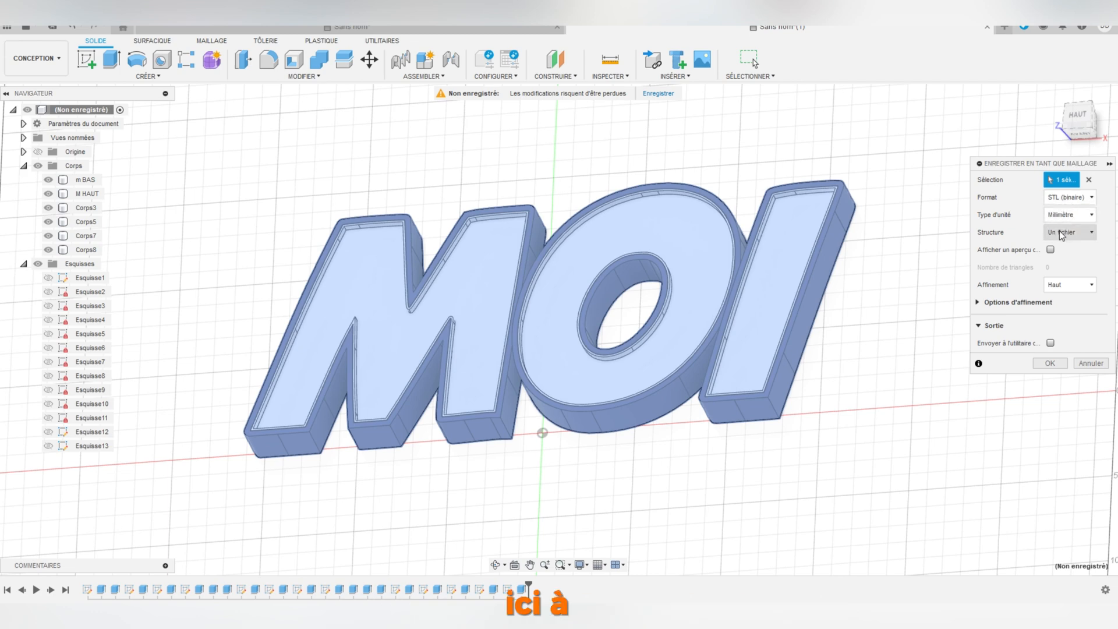
pyautogui.click(1075, 232)
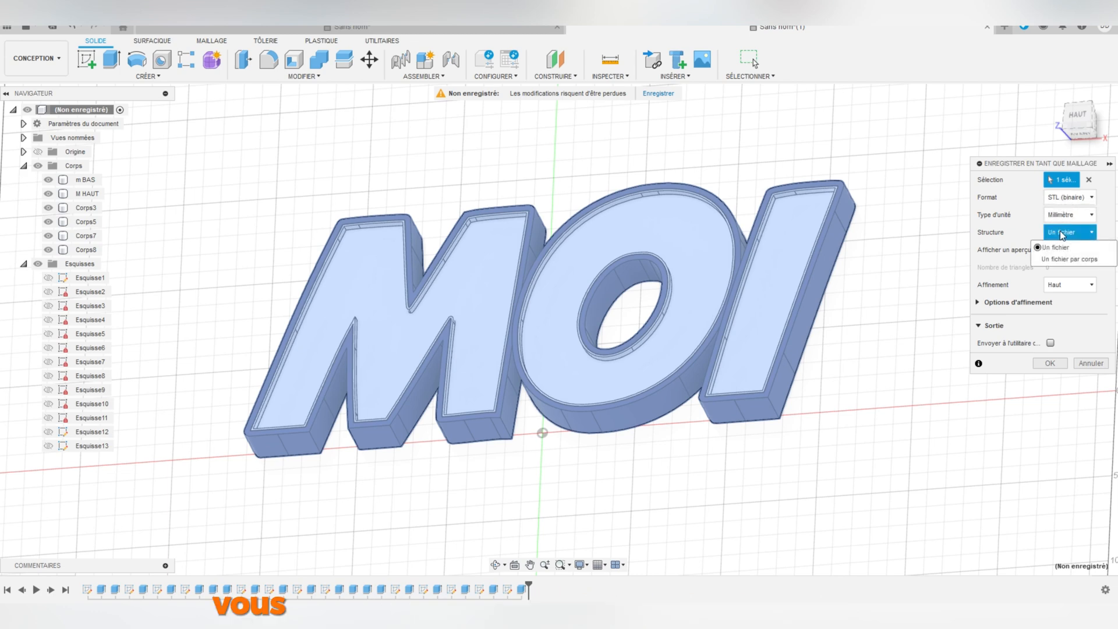
pyautogui.click(1059, 259)
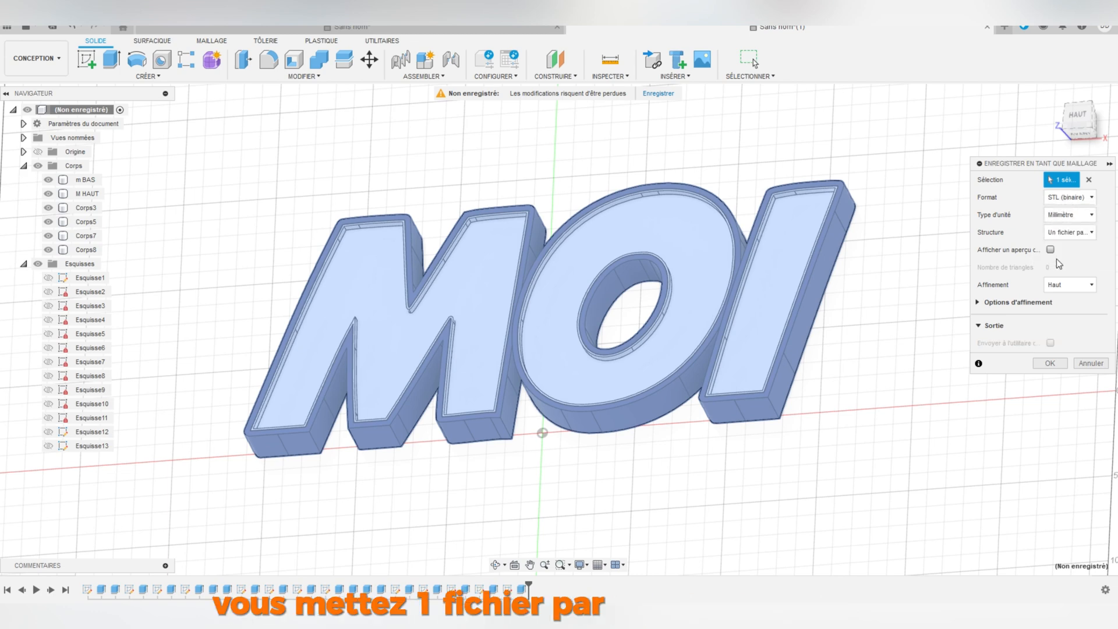
pyautogui.click(1048, 363)
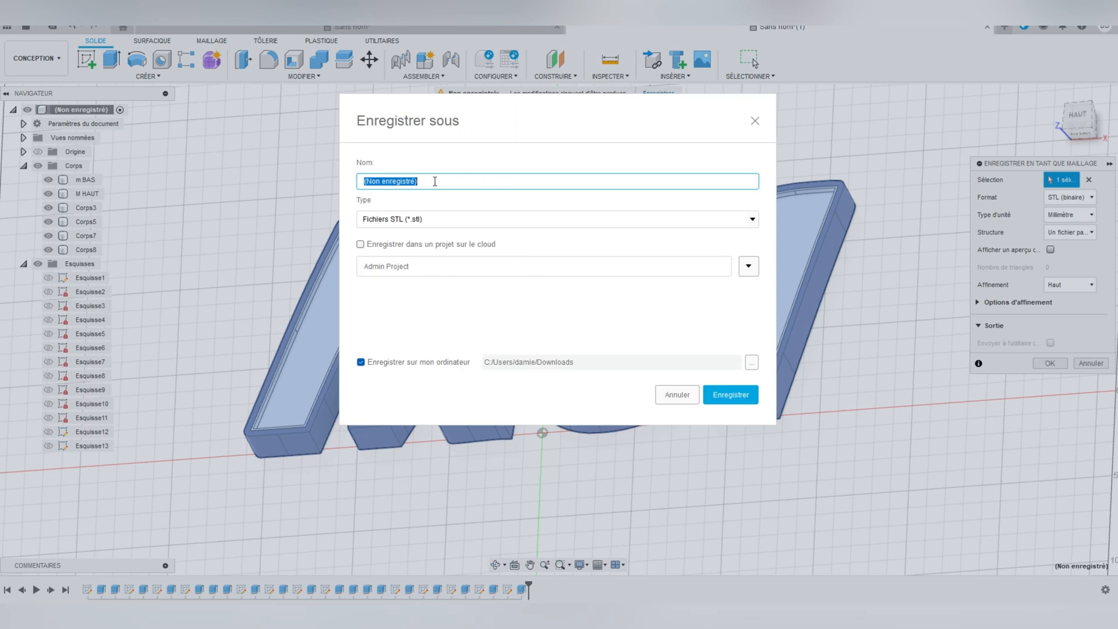
pyautogui.write('MOI')
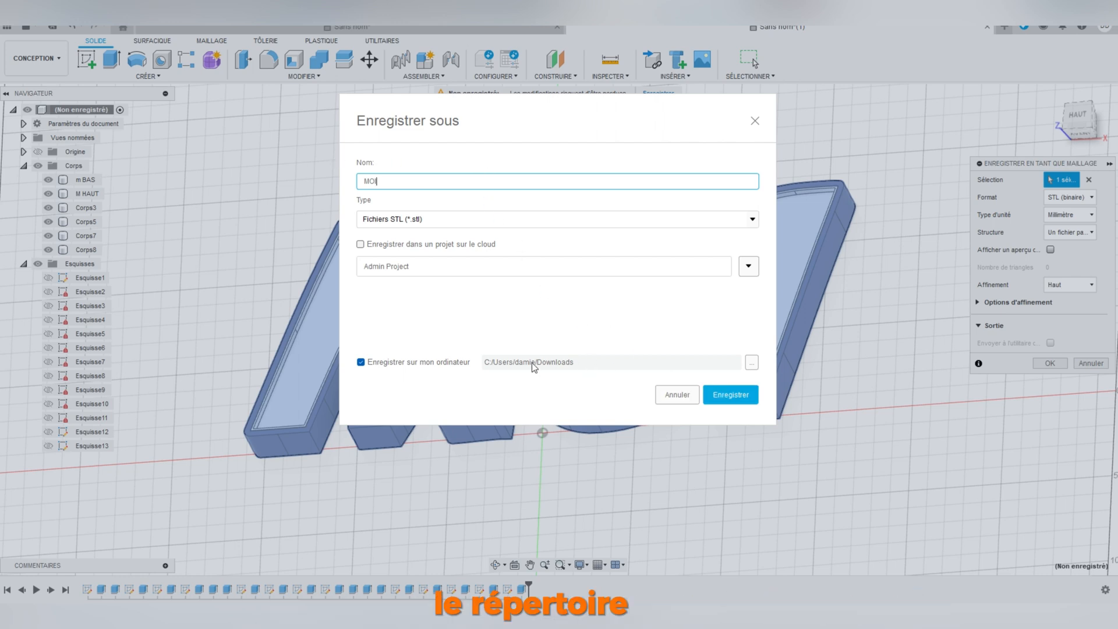
pyautogui.click(725, 394)
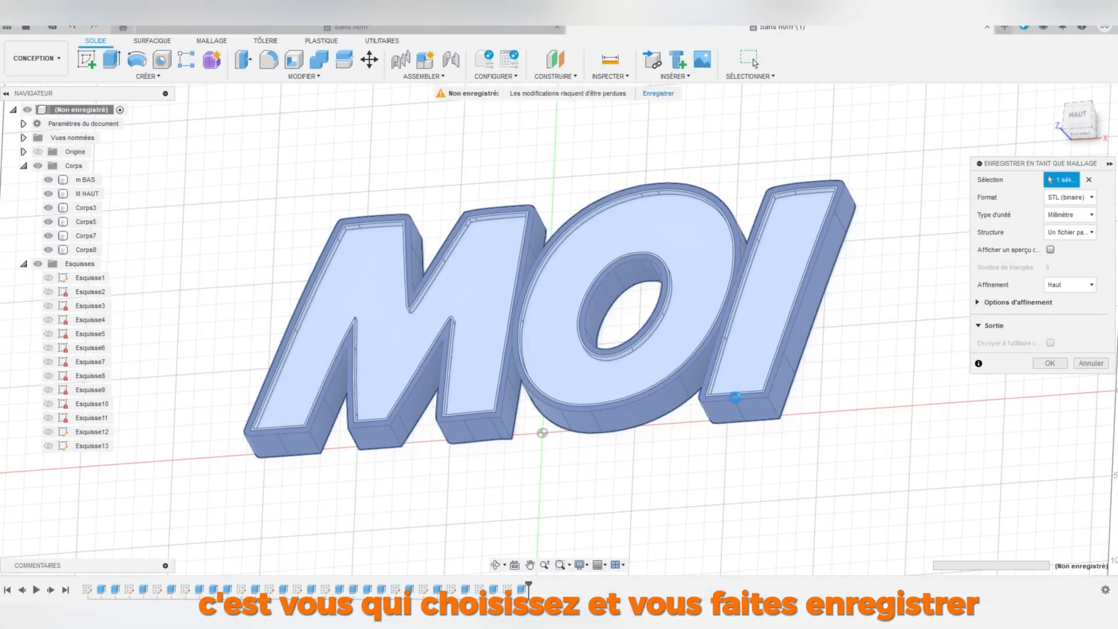